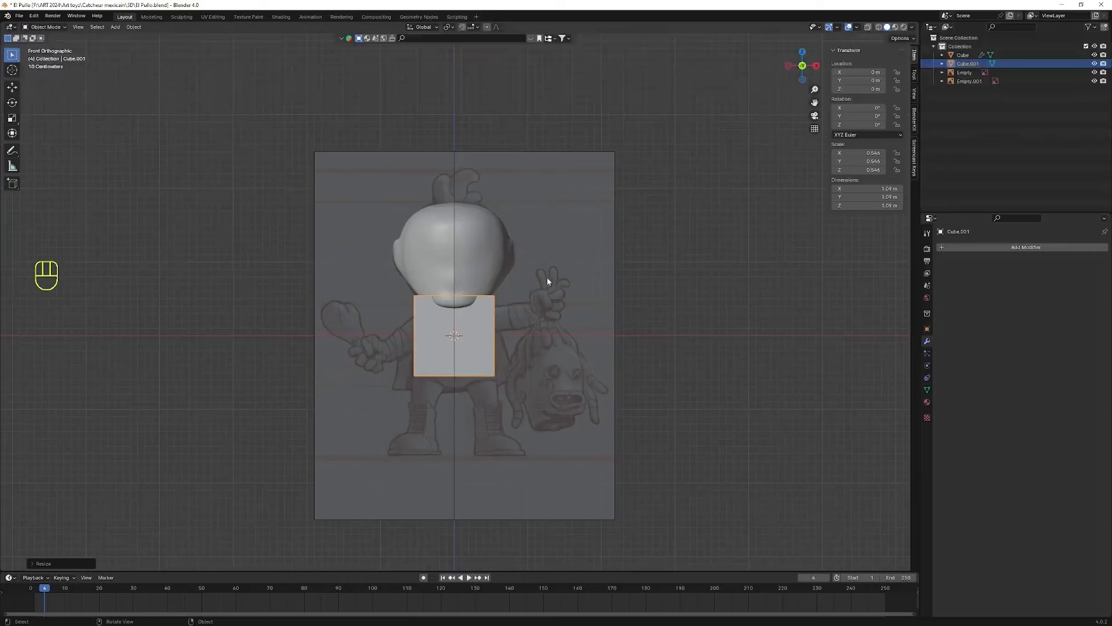
- Turn on X-ray display and flatten the cube along Z to about 0.7 m high
click(868, 28)
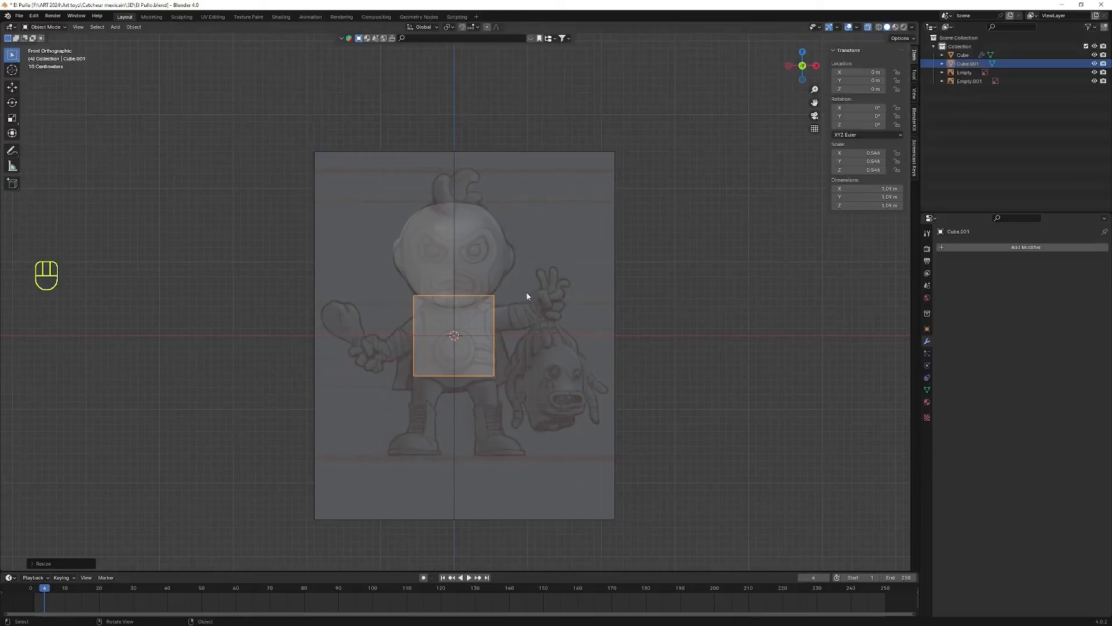
key(s)
key(z)
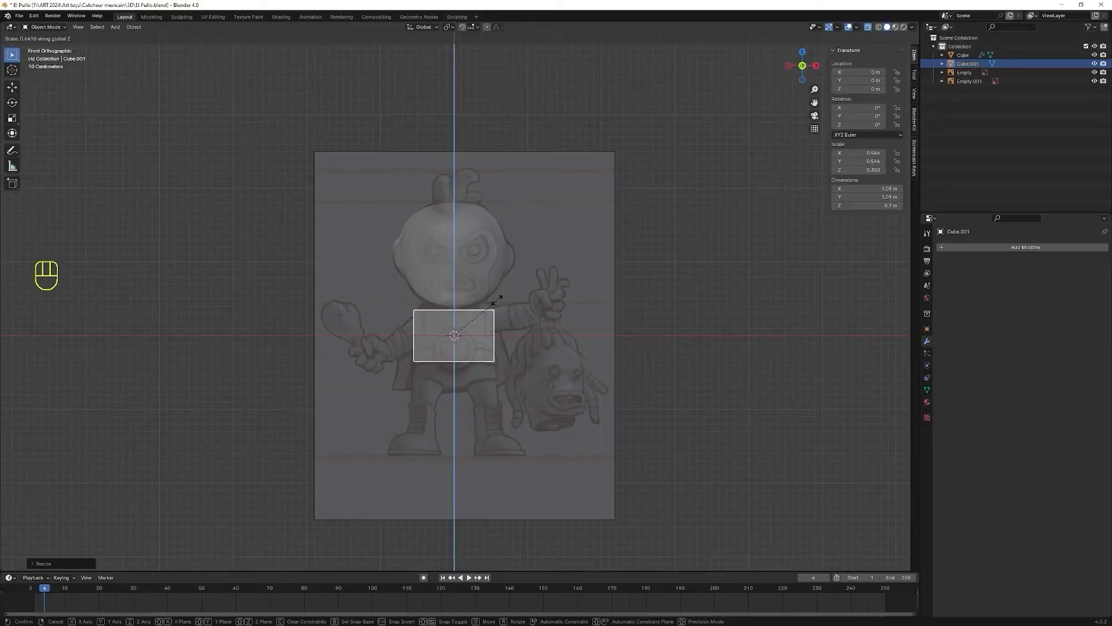
click(497, 300)
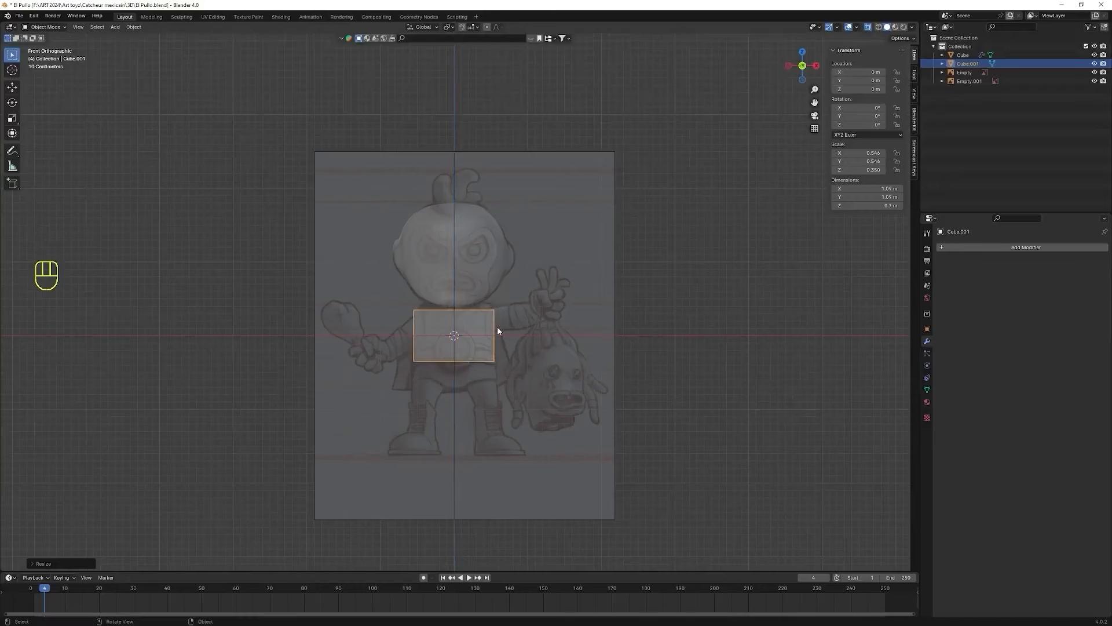
- Add a centred vertical loop cut through the cube and delete the vertices of its +X half
key(Tab)
key(ctrl+r)
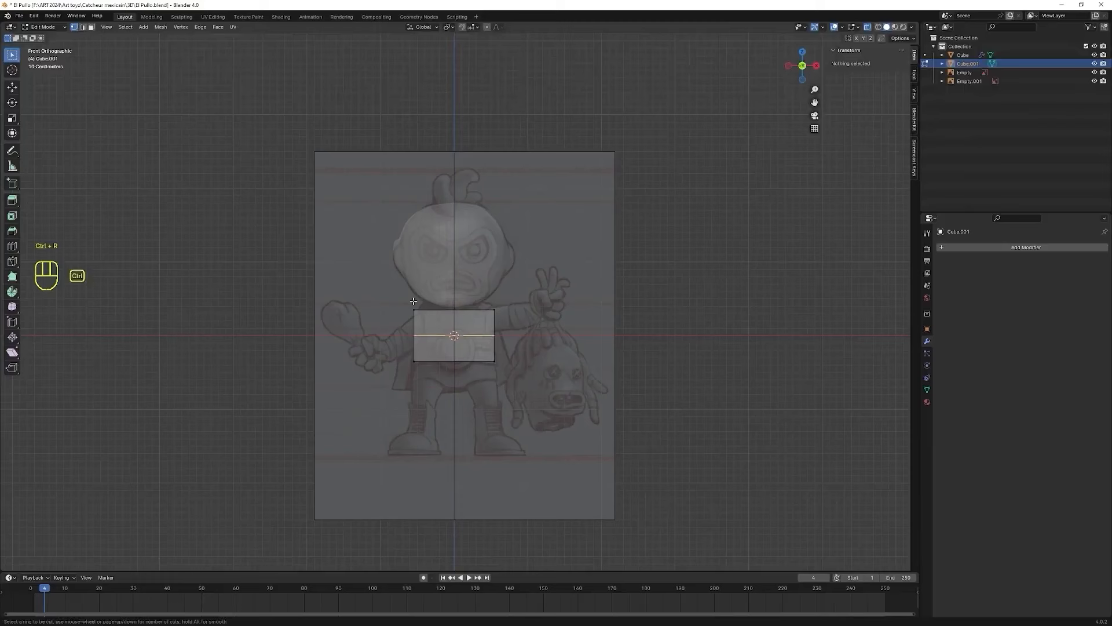
click(436, 311)
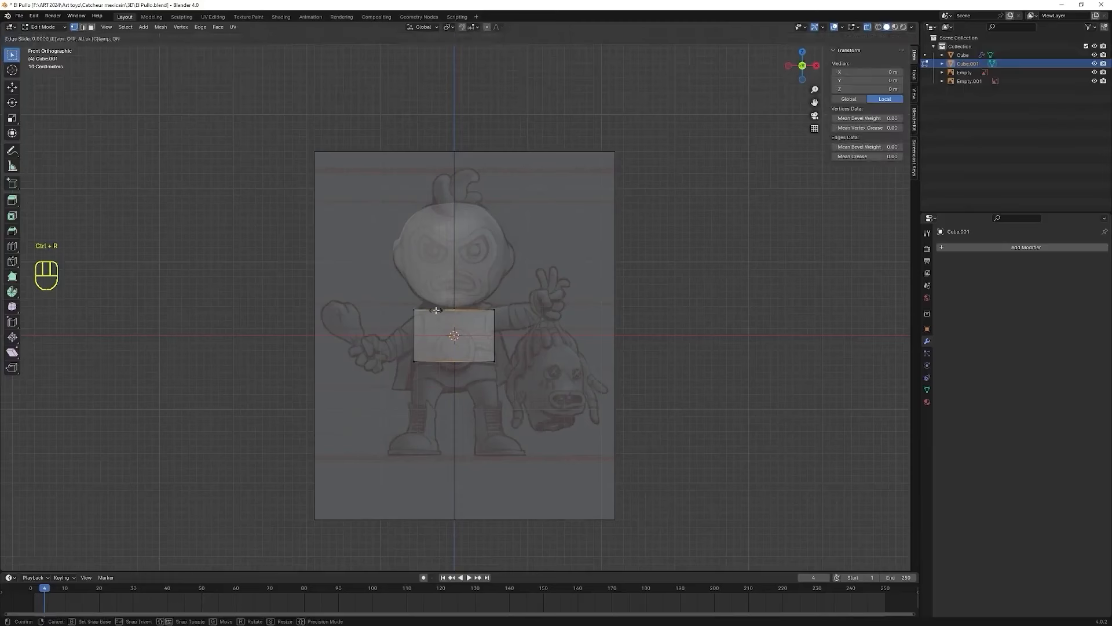
right_click(436, 311)
drag(514, 354, 542, 406)
key(Delete)
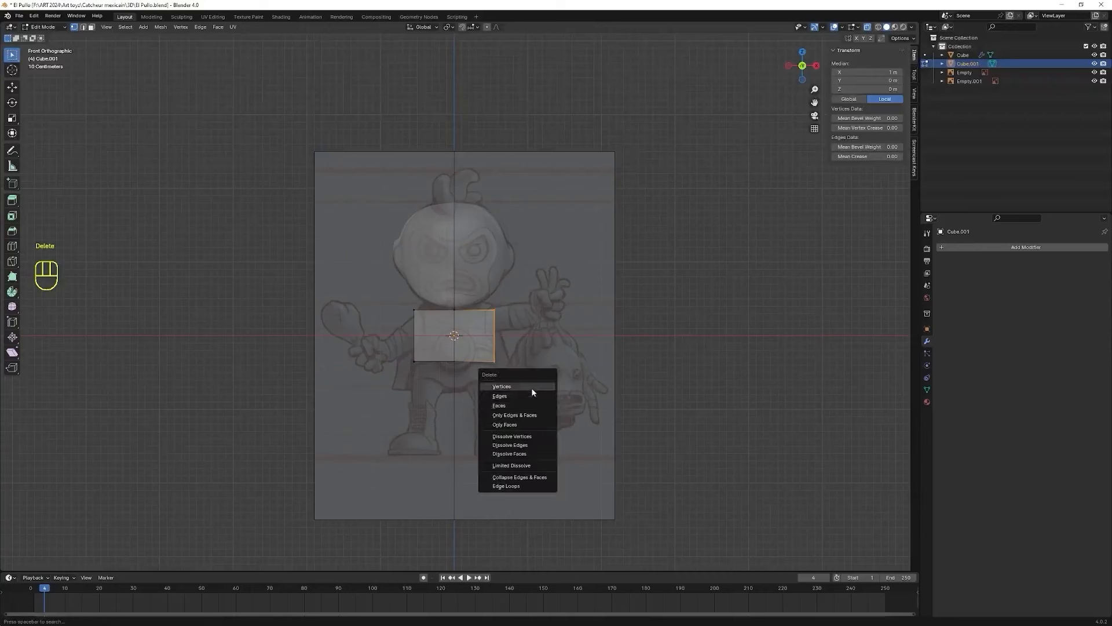
click(532, 386)
key(Tab)
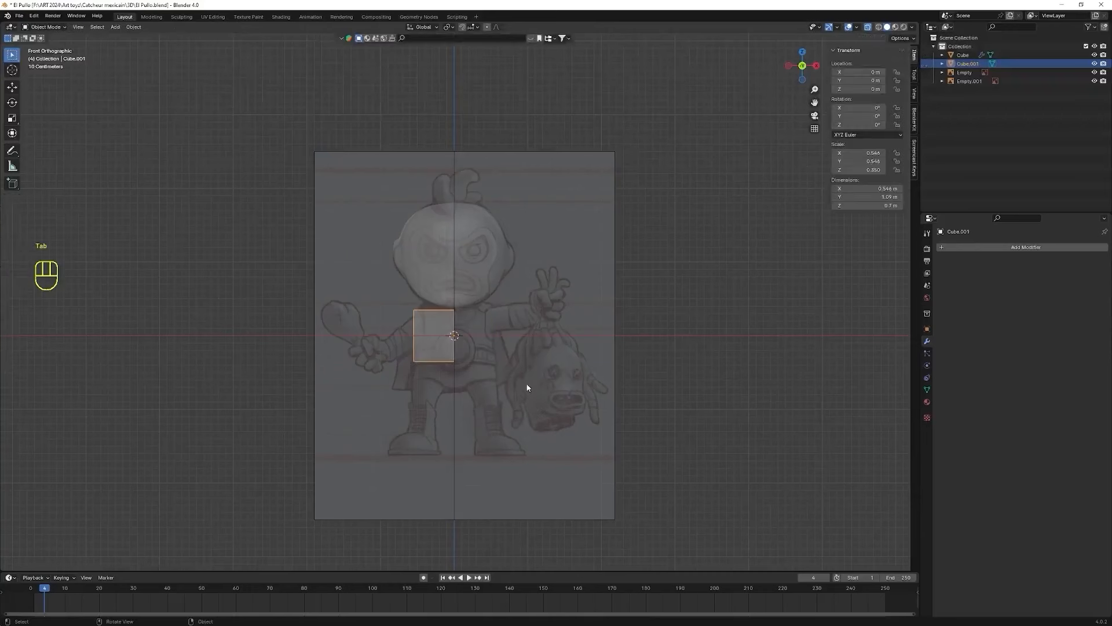
- Add a Mirror modifier on the X axis to the half cube
click(1027, 247)
mouse_move(1025, 246)
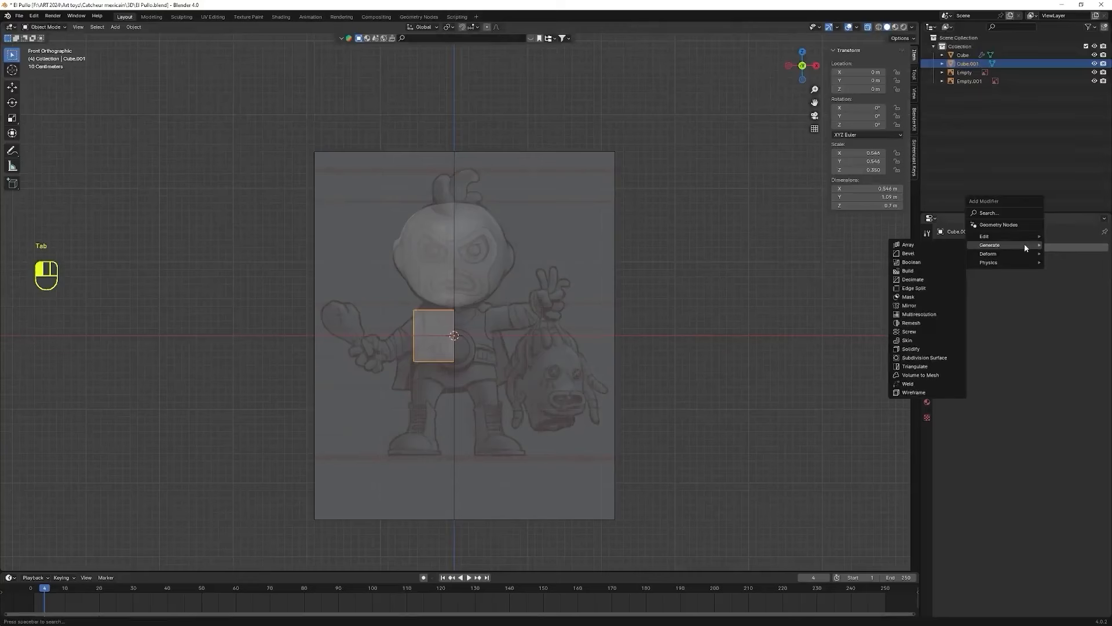
click(925, 305)
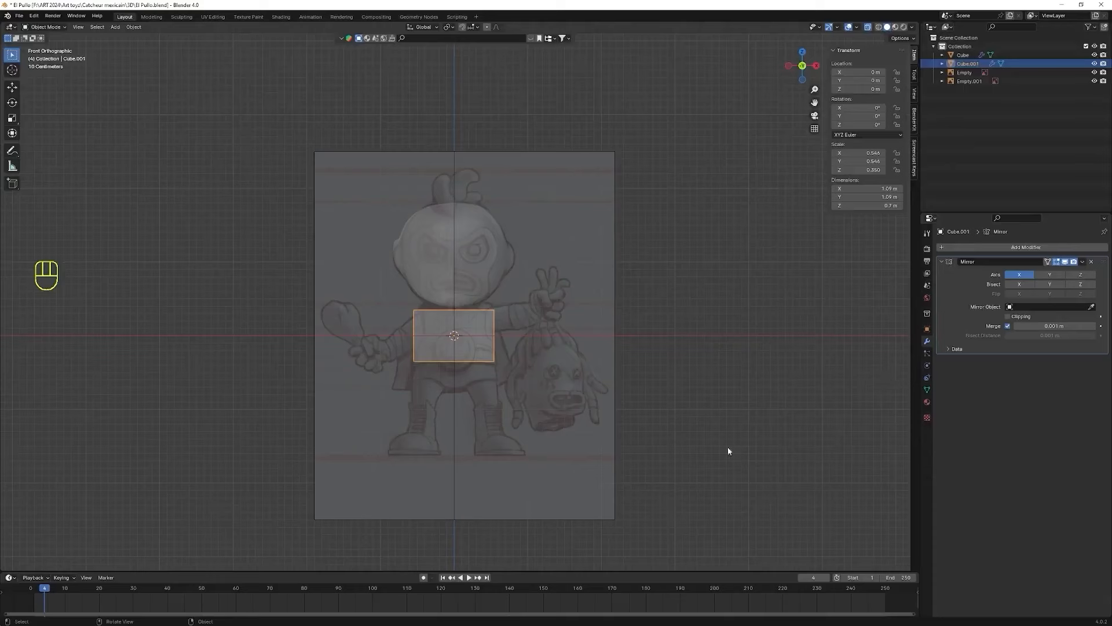
- Add one horizontal and one vertical loop cut through the middle of the torso half
scroll(432, 340, up, 2)
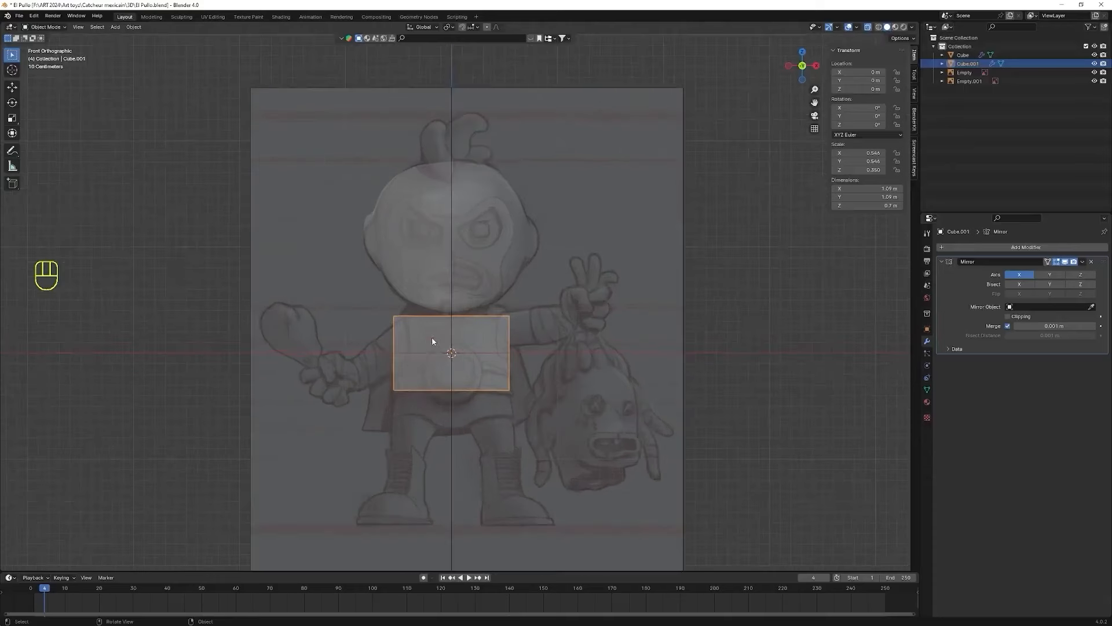
click(409, 328)
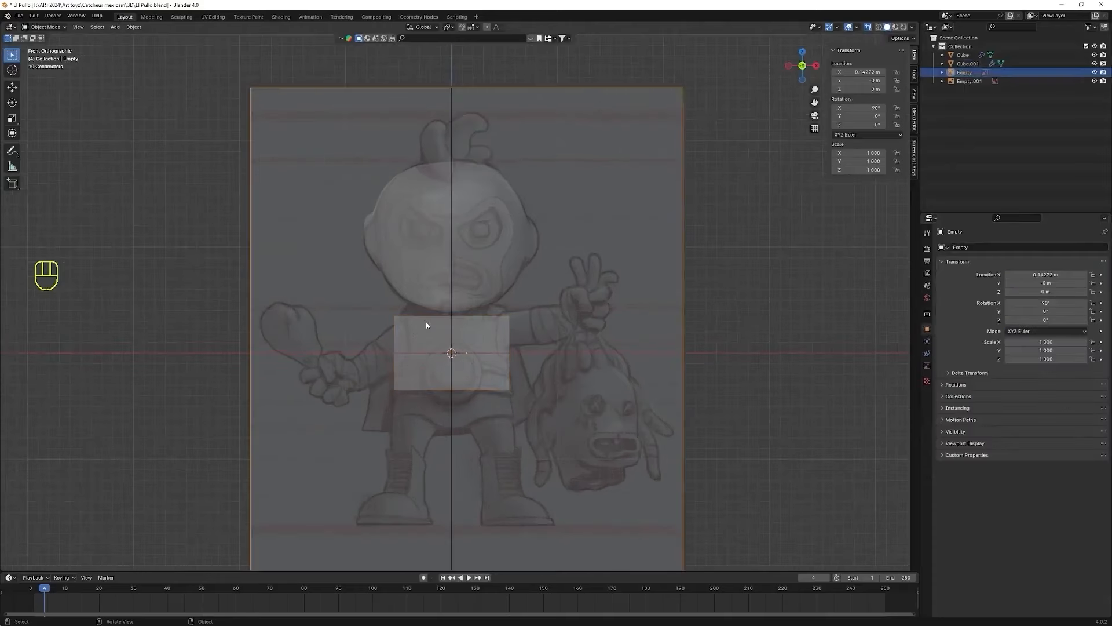
click(406, 335)
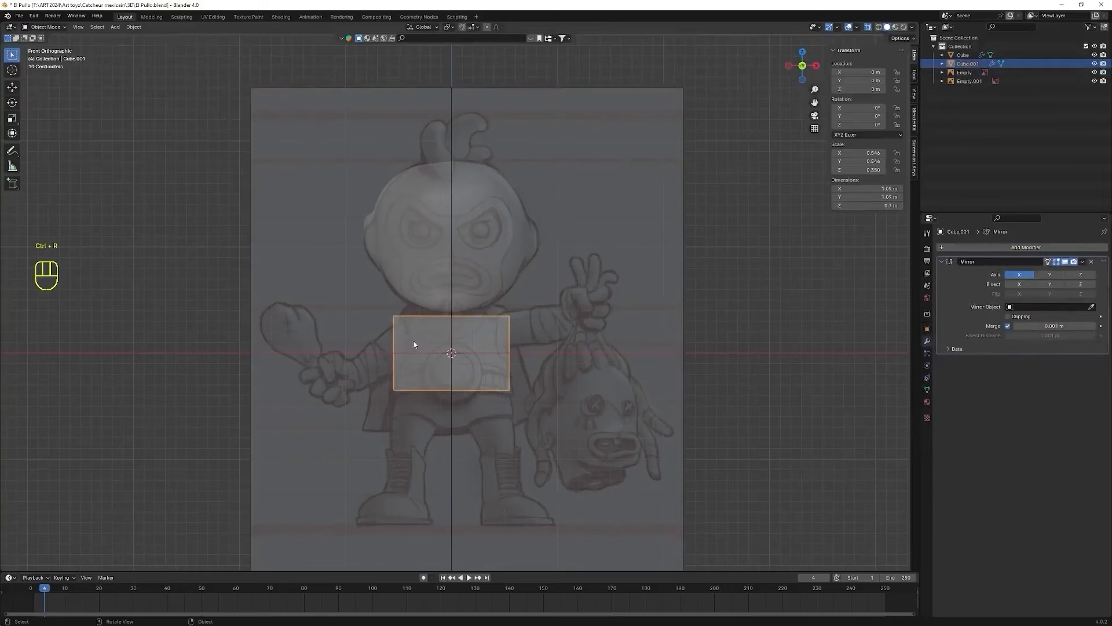
key(Tab)
key(ctrl+r)
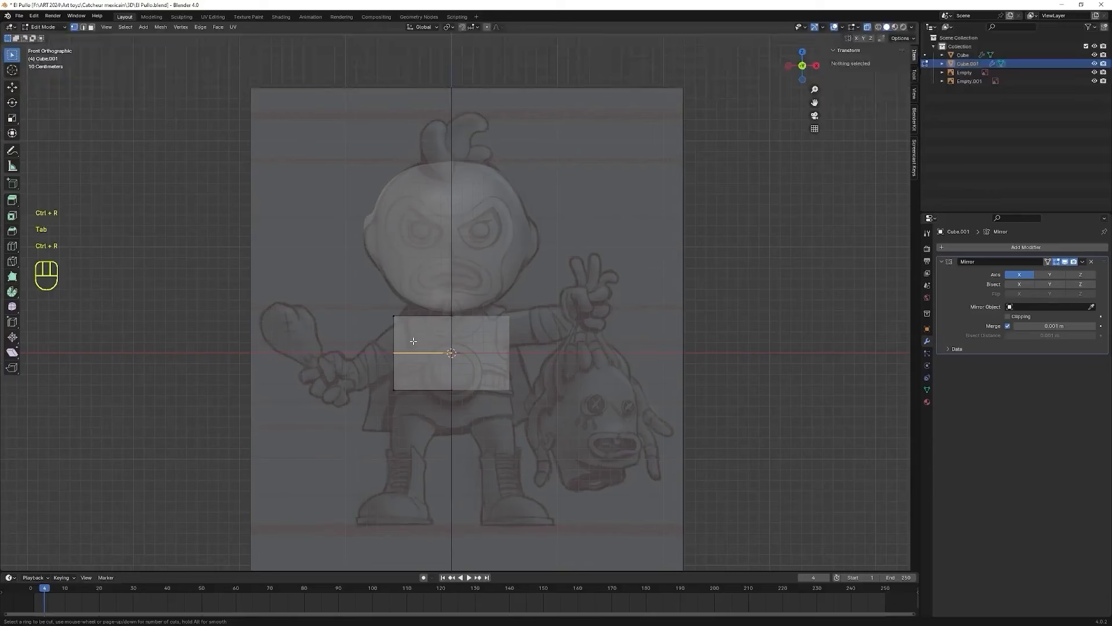
click(413, 341)
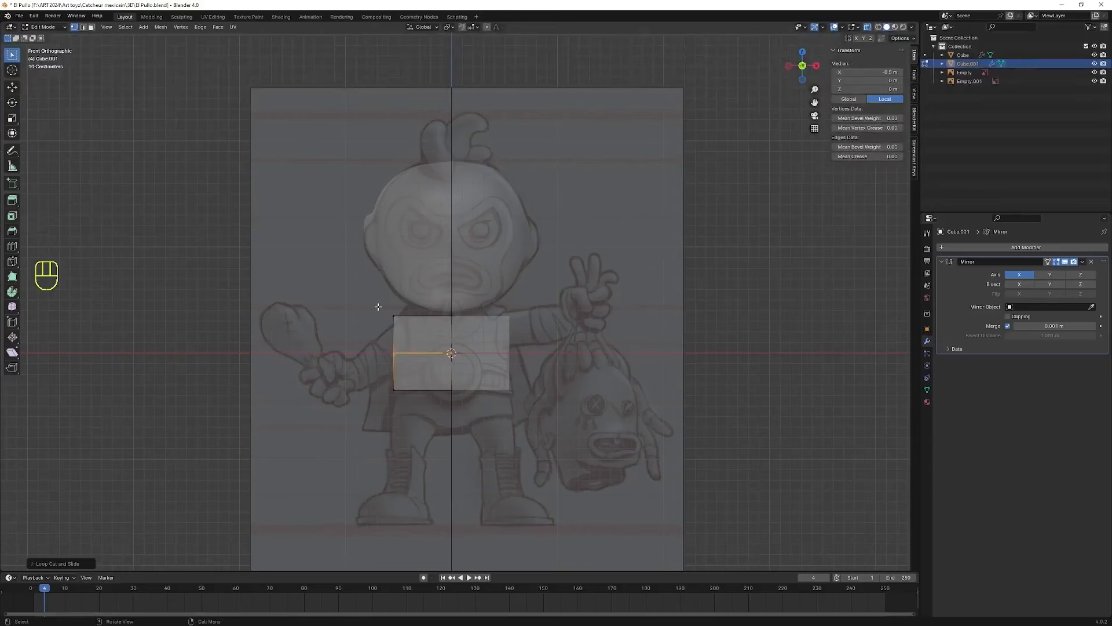
key(ctrl+r)
click(425, 330)
right_click(425, 331)
- Move the torso's upper outer corner inward, add another vertical loop cut near the centre line, and raise the inner top vertices along Z
drag(383, 311, 406, 329)
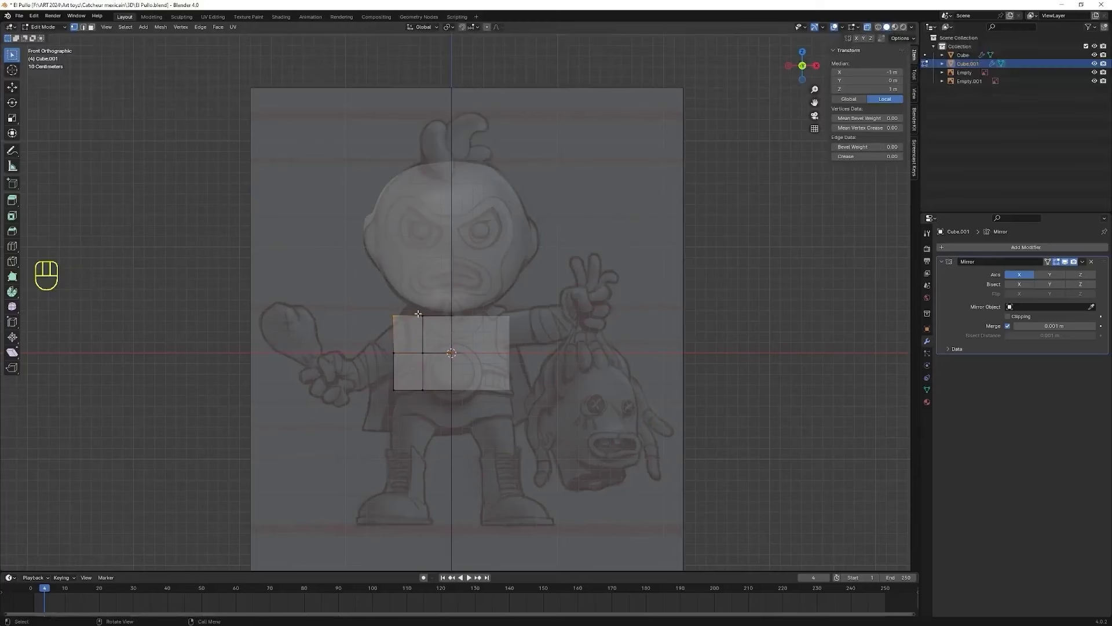
key(g)
click(431, 318)
click(442, 324)
right_click(441, 324)
drag(430, 305, 458, 325)
key(g)
key(z)
click(461, 323)
- Move the torso's middle-row vertices and lower outer corner to follow the body outline in the front reference sketch
click(394, 352)
key(g)
click(417, 357)
drag(416, 344, 471, 368)
key(g)
click(467, 374)
click(396, 389)
key(g)
click(448, 422)
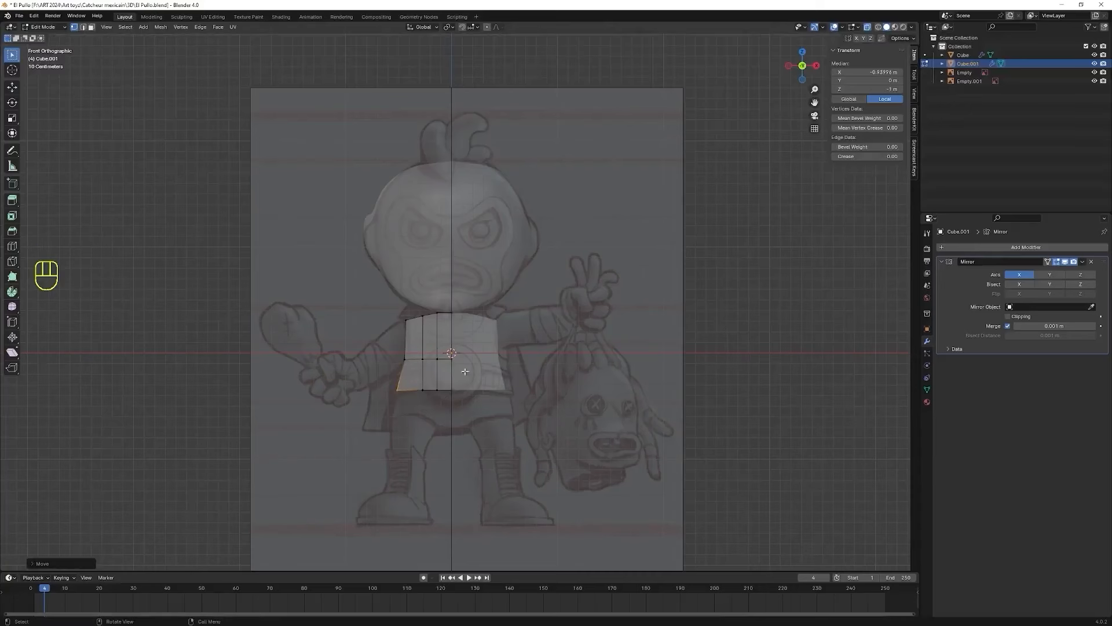
- Add a horizontal loop cut to the upper torso and adjust the outer vertices near the shoulder
drag(416, 330, 416, 330)
key(g)
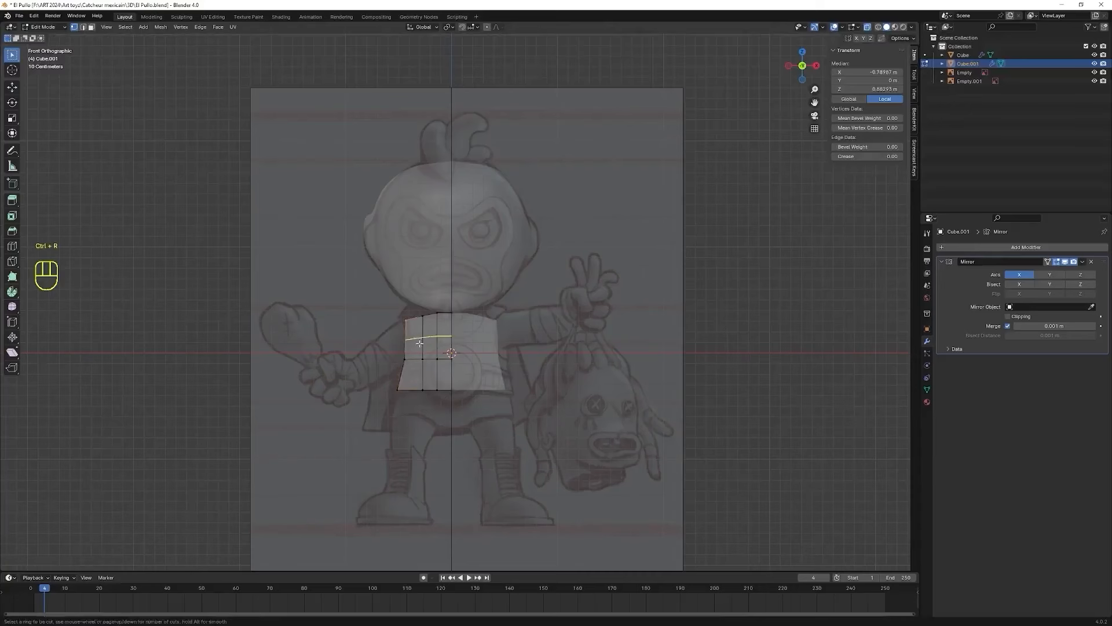
click(418, 331)
- In side view, narrow the top of the torso along Y and move it into place under the head
middle_drag(424, 379, 511, 435)
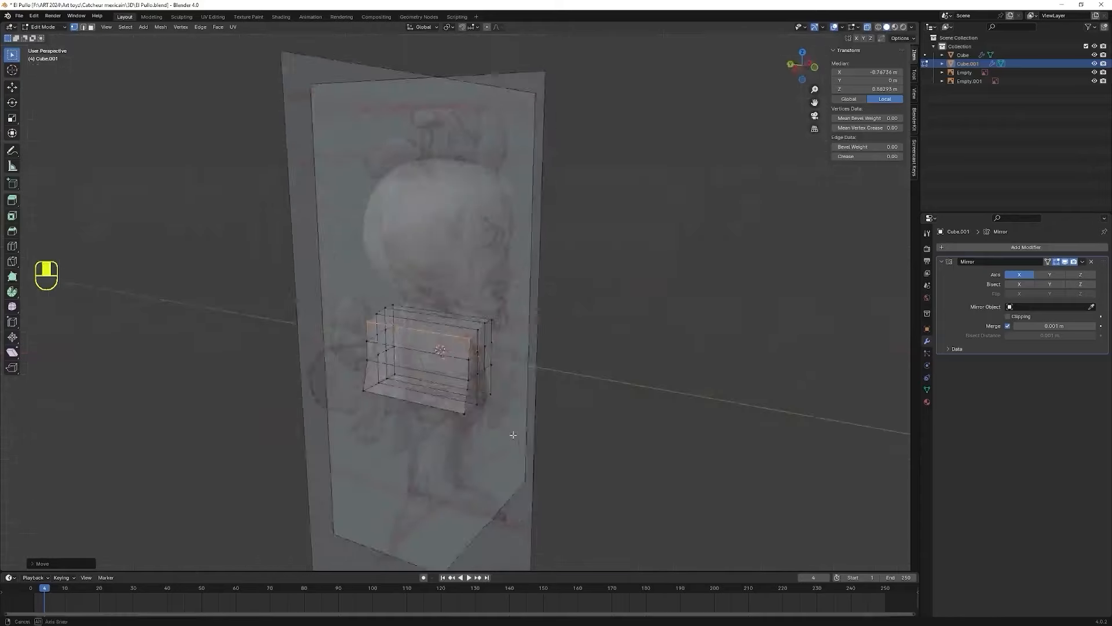
key(KP_3)
drag(406, 288, 562, 328)
key(s)
key(y)
click(527, 296)
key(g)
click(537, 282)
- In side view, move the torso's upper front and upper back vertices to follow the reference profile
drag(537, 283, 496, 322)
key(g)
click(508, 298)
drag(405, 323, 472, 347)
key(g)
click(558, 336)
- In side view, move the torso's lower back and belly vertices to match the reference profile
drag(406, 349, 435, 371)
key(g)
click(447, 371)
drag(519, 347, 554, 371)
key(g)
click(541, 366)
key(g)
click(553, 393)
- Save the file and shift the torso's selected lower vertices and the shoulder edge loop along X
middle_drag(553, 393, 490, 360)
key(ctrl+s)
key(g)
key(x)
click(489, 360)
alt+click(404, 303)
key(g)
key(x)
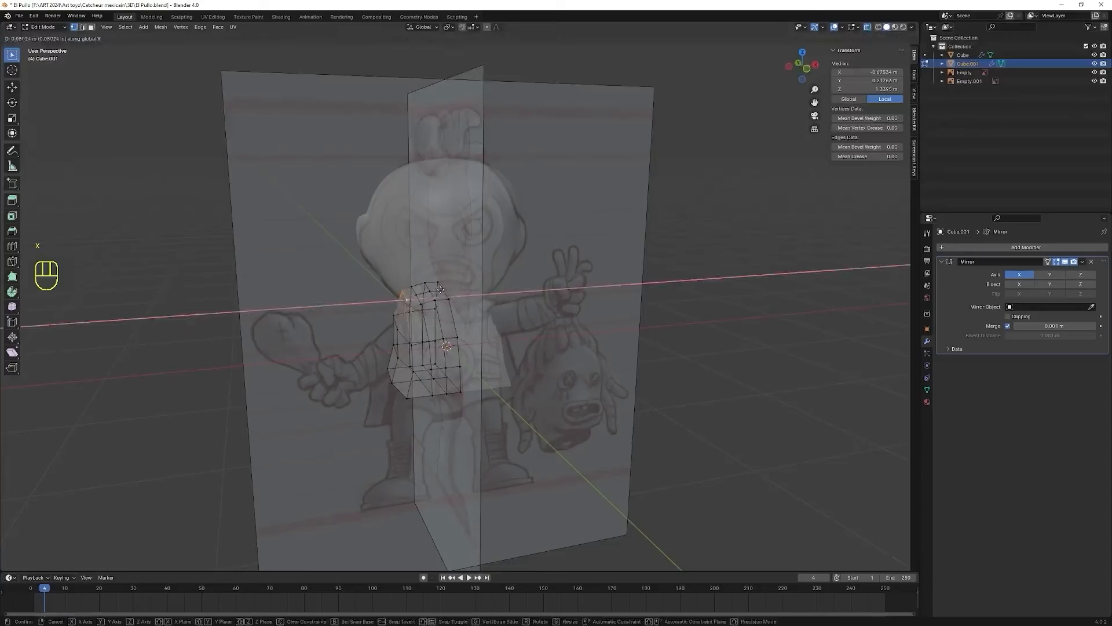
click(404, 303)
- Scale the shoulder edge loop along Y and rotate it to follow the torso's slope
middle_drag(404, 303, 522, 310)
key(s)
key(y)
click(640, 313)
key(r)
click(561, 271)
- Select the vertices at the top of the torso and move them along Y to even out the neck area
middle_drag(561, 270, 446, 293)
click(421, 293)
middle_drag(521, 319, 639, 352)
shift+click(399, 292)
key(g)
key(y)
click(405, 295)
middle_drag(406, 295, 371, 336)
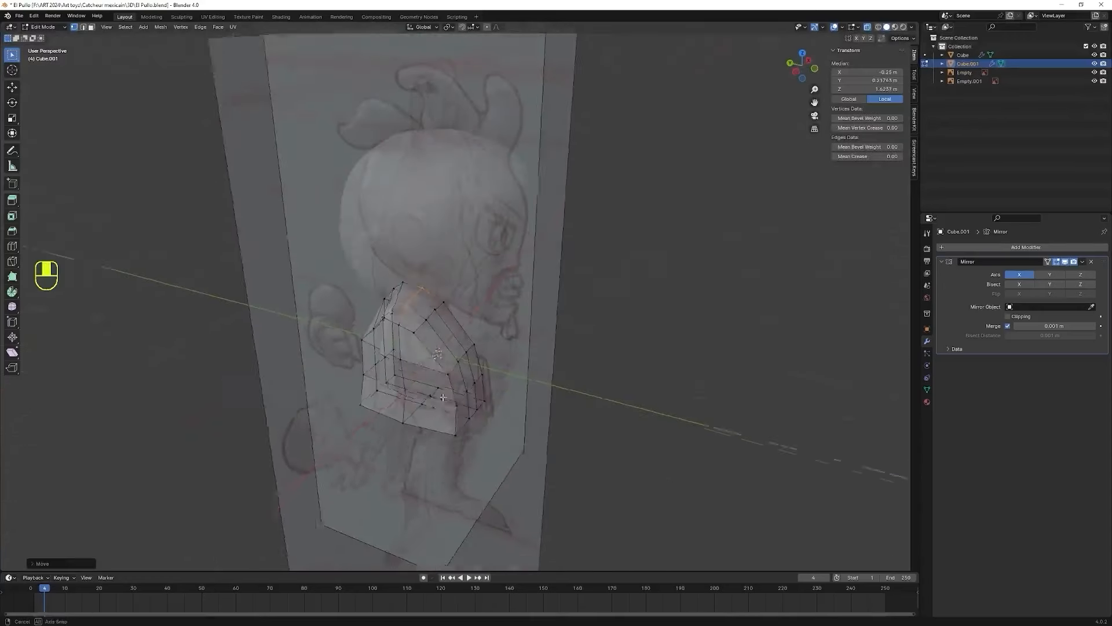
- Select the torso's lower side edge loops and scale them along Y
click(456, 433)
alt+click(457, 418)
alt+shift+click(364, 387)
key(s)
key(y)
click(487, 394)
- Round the torso's bottom outline by shifting its outer corner vertices along X and repositioning the side vertex
middle_drag(487, 394, 597, 362)
click(531, 410)
shift+click(495, 428)
key(g)
key(x)
click(566, 437)
key(g)
click(562, 434)
middle_drag(562, 435, 502, 453)
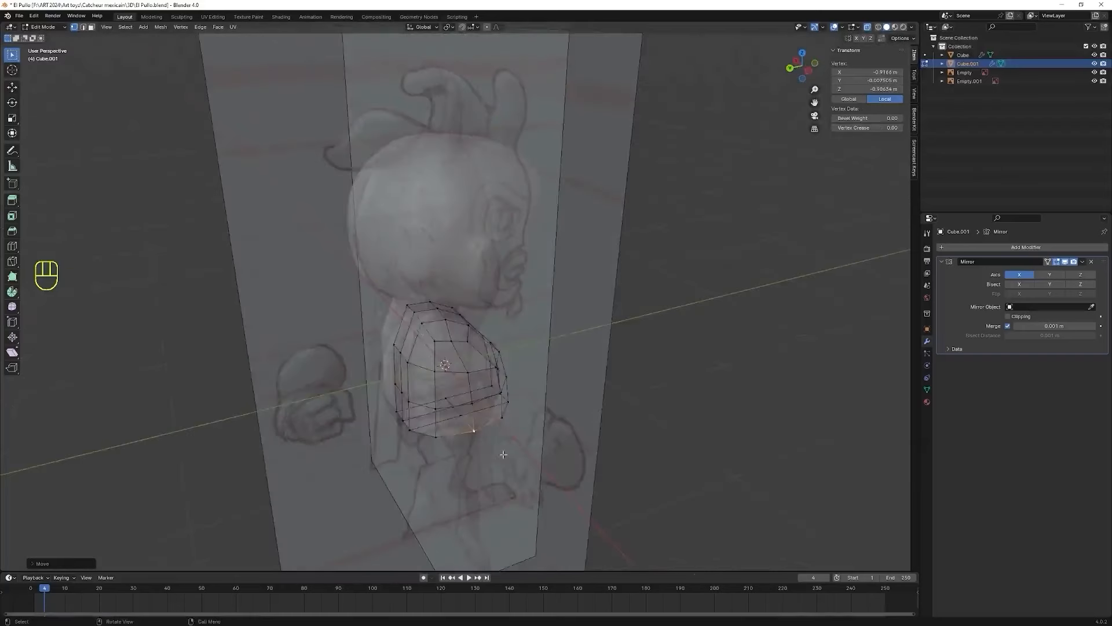
- Move two more pairs of torso vertices to smooth the curve of the body around the belly
middle_drag(416, 311, 474, 291)
click(483, 297)
shift+click(499, 347)
middle_drag(499, 347, 452, 405)
key(g)
click(441, 423)
click(461, 400)
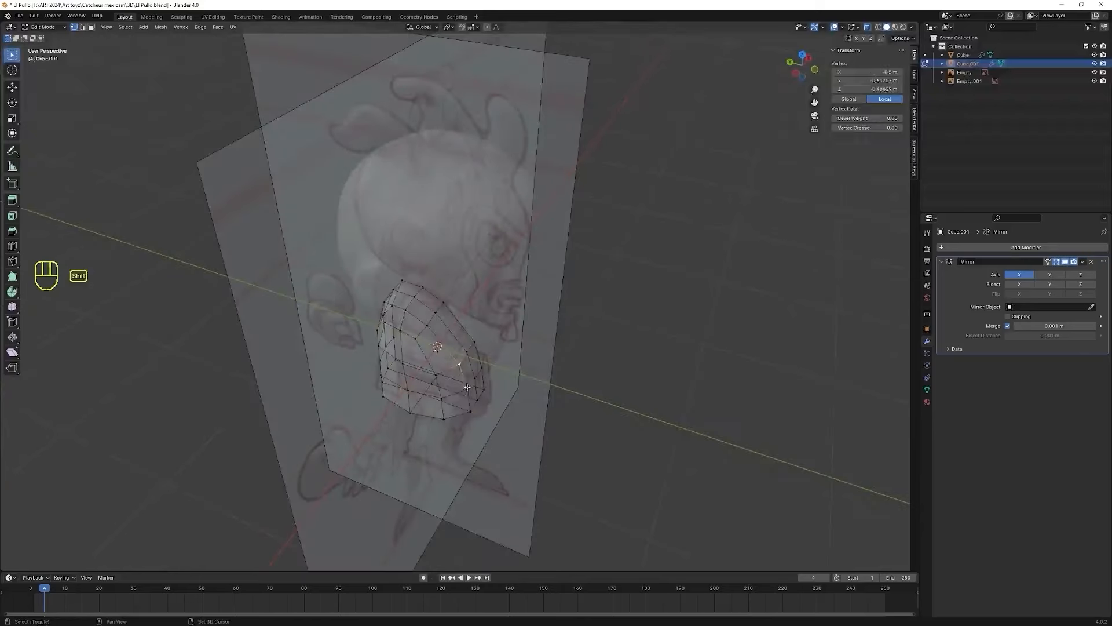
shift+click(462, 374)
key(g)
click(463, 376)
- Turn off X-ray display and extrude the torso's bottom faces about 0.28 m downward along Z
mouse_move(510, 376)
middle_down()
mouse_move(459, 325)
mouse_move(524, 387)
middle_up()
key(alt+z)
click(621, 239)
middle_drag(585, 371, 486, 346)
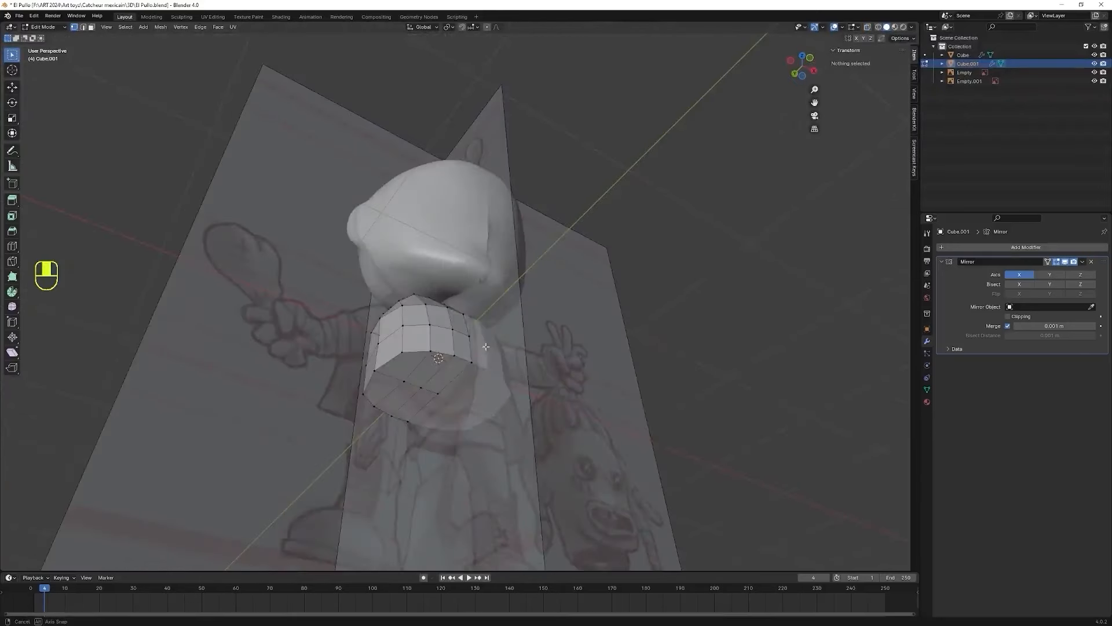
middle_drag(464, 411, 438, 394)
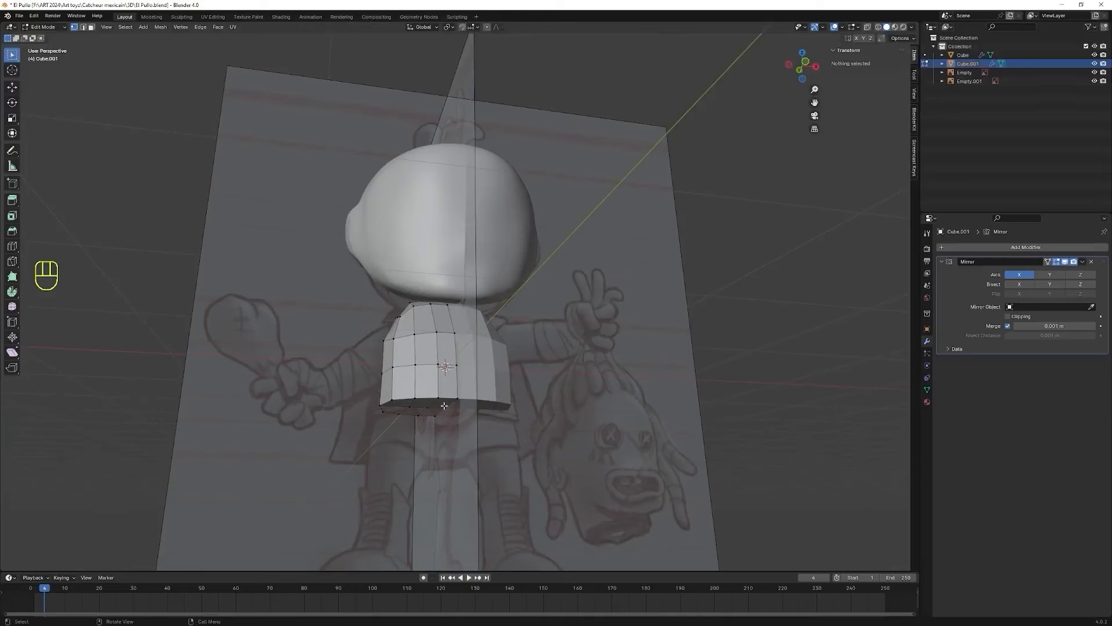
click(444, 405)
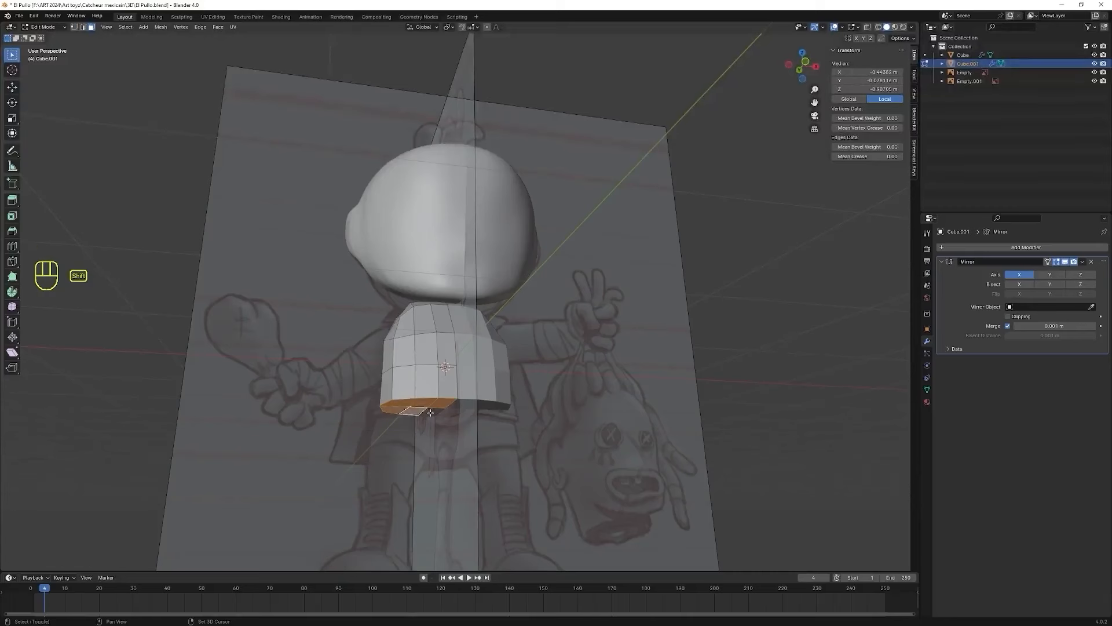
middle_drag(486, 466, 471, 475)
key(e)
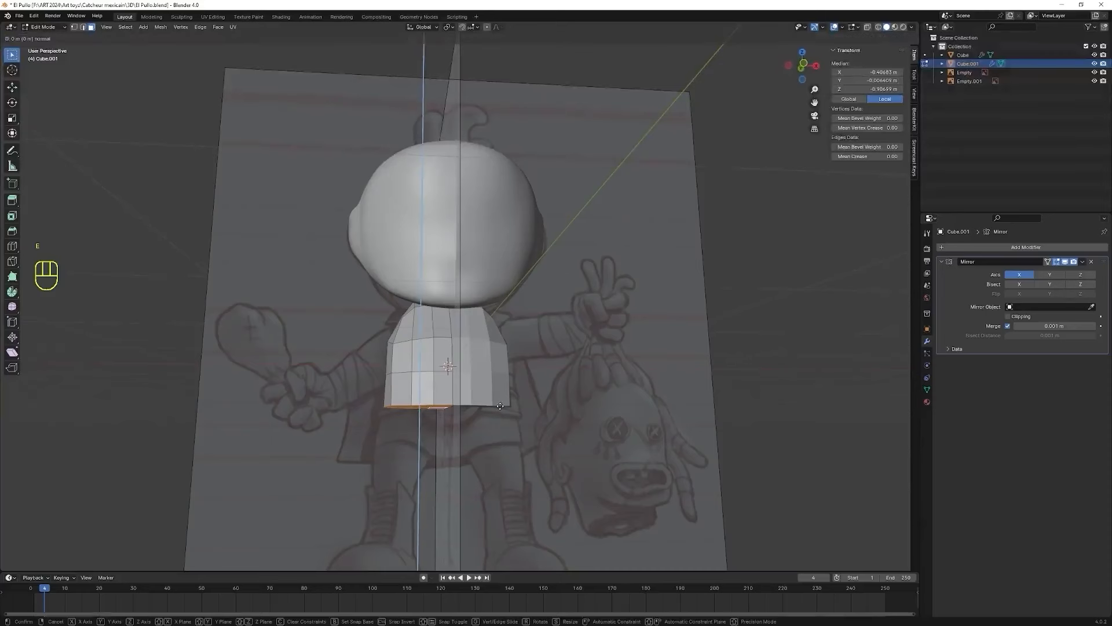
right_click(500, 405)
key(g)
key(z)
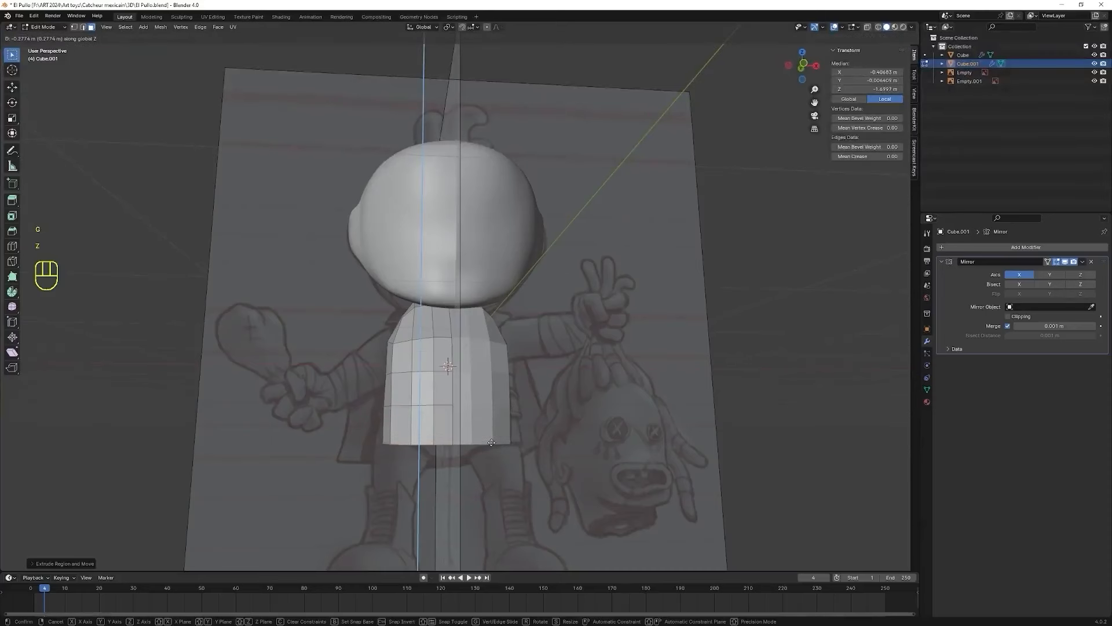
click(493, 443)
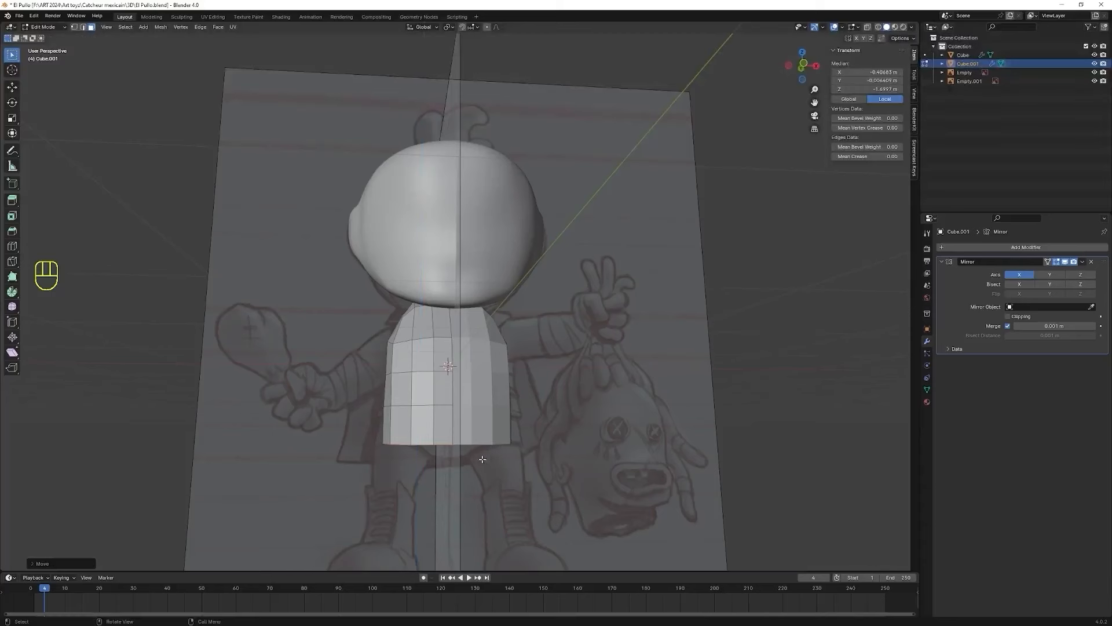
key(KP_1)
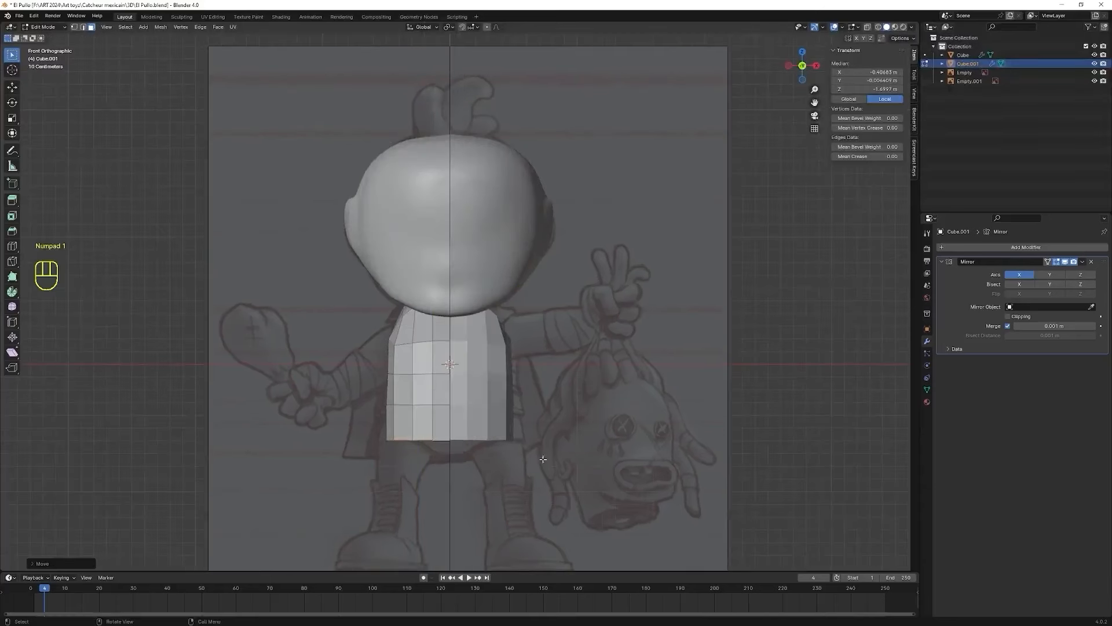
key(s)
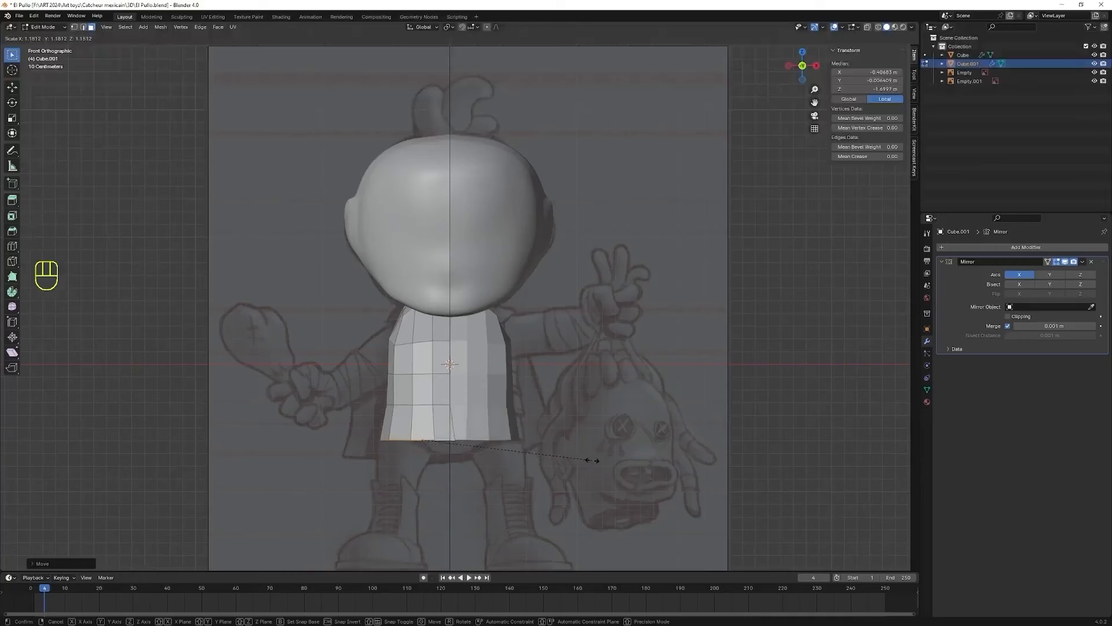
click(592, 461)
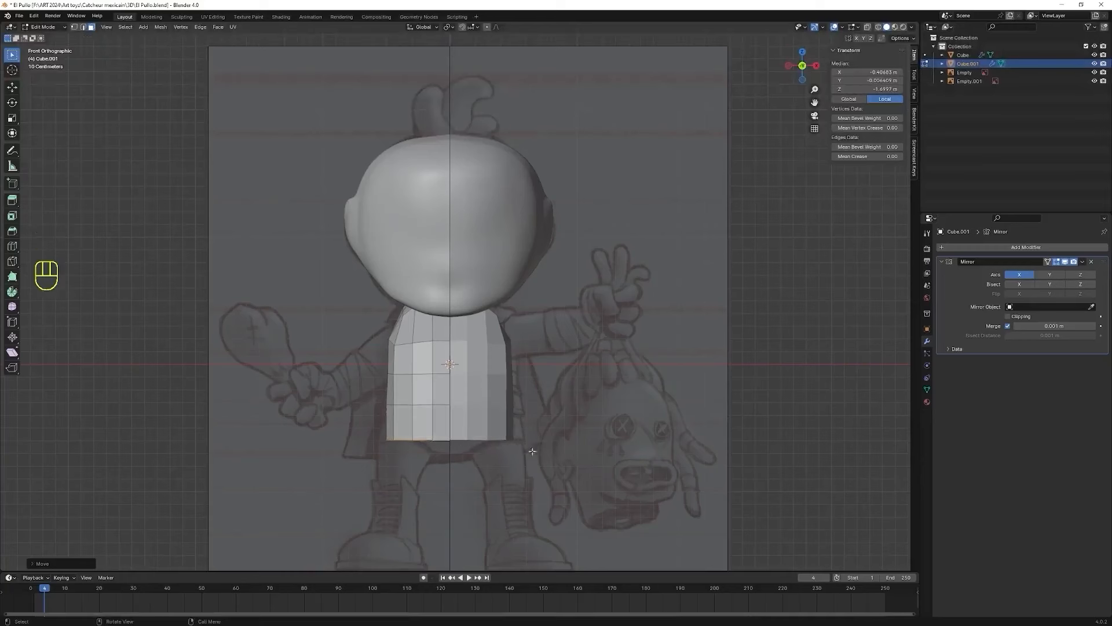
- In wireframe display, move the torso's bottom outer corner along X to match the hips in the front sketch
drag(359, 423, 400, 464)
click(879, 27)
key(g)
key(x)
click(442, 453)
- Extrude the innermost bottom faces of the torso half downward along Z to form the crotch
middle_drag(456, 472, 463, 417)
key(Delete)
click(436, 435)
shift+click(450, 452)
key(g)
key(z)
click(456, 479)
middle_drag(456, 478, 467, 512)
- Hide the Mirror modifier in the viewport, delete the crotch block's faces on the centre seam, and return to solid shading
key(Tab)
click(1065, 262)
key(Tab)
middle_drag(510, 452, 495, 500)
key(Delete)
click(451, 459)
click(886, 26)
middle_drag(559, 463, 508, 425)
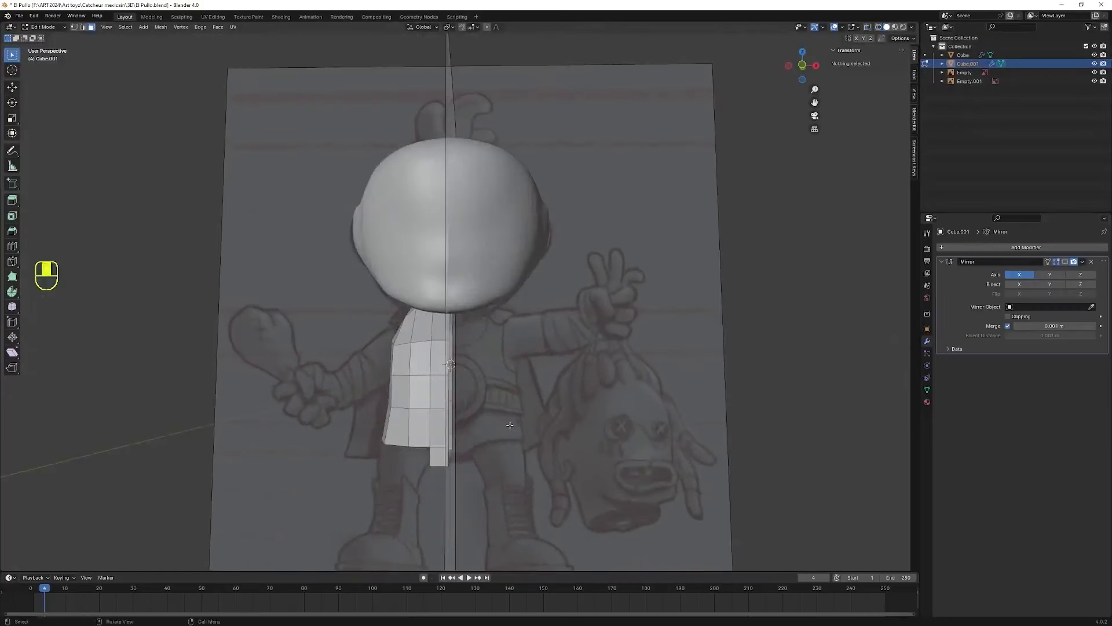
- Show the Mirror modifier in the viewport again and, in front wireframe view, move the crotch and inner hip vertices to match the sketch
click(1065, 262)
key(KP_1)
click(879, 26)
key(1)
mouse_move(424, 430)
mouse_down()
mouse_move(442, 460)
mouse_move(420, 432)
mouse_up()
key(g)
click(429, 449)
key(g)
click(440, 452)
key(g)
click(413, 430)
- Reposition the bottom hip vertices against the front and side sketches
drag(377, 463, 494, 437)
key(g)
click(395, 435)
key(g)
click(394, 436)
key(KP_3)
key(g)
click(522, 449)
key(g)
click(496, 433)
- Select the crotch's bottom vertices and scale them along Y
middle_drag(495, 433, 479, 452)
drag(479, 452, 451, 481)
shift+drag(362, 446, 403, 475)
middle_drag(403, 474, 591, 504)
key(s)
key(y)
click(574, 501)
mouse_move(462, 537)
middle_down()
mouse_move(608, 487)
mouse_move(454, 488)
mouse_move(489, 487)
middle_up()
- Return to solid shading and add a Subdivision Surface modifier with viewport level 2 to the body
key(shift+z)
click(1040, 247)
mouse_move(1042, 251)
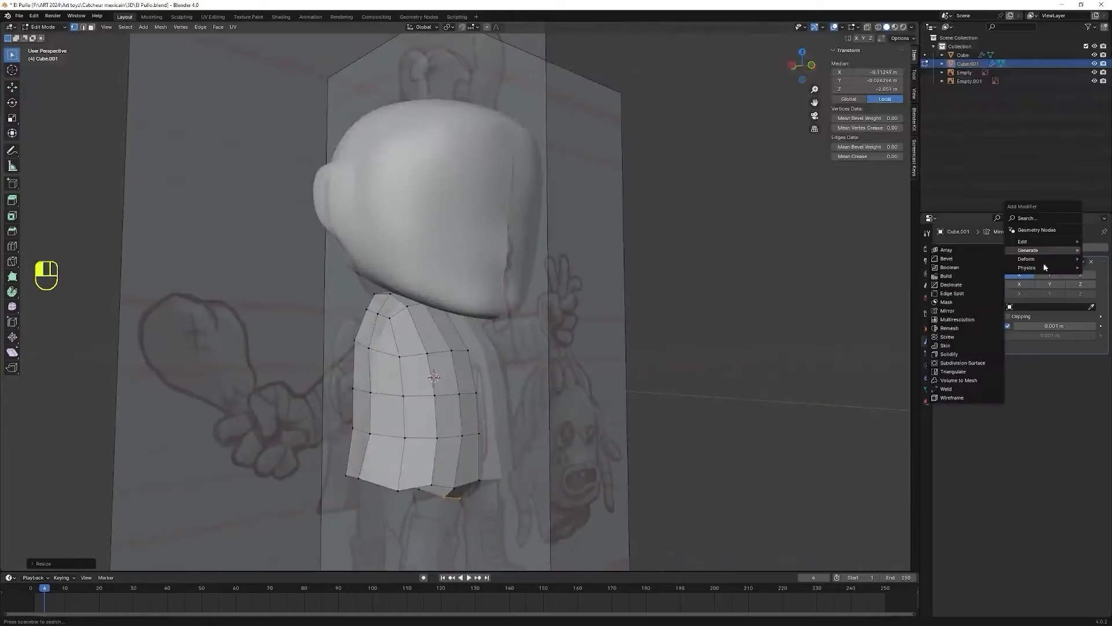
click(966, 358)
middle_drag(478, 444, 428, 464)
key(ctrl+2)
- Pull the leg opening's edge loop downward along Z to start the upper leg
middle_drag(533, 483, 417, 489)
key(Tab)
key(Tab)
key(g)
key(z)
click(422, 489)
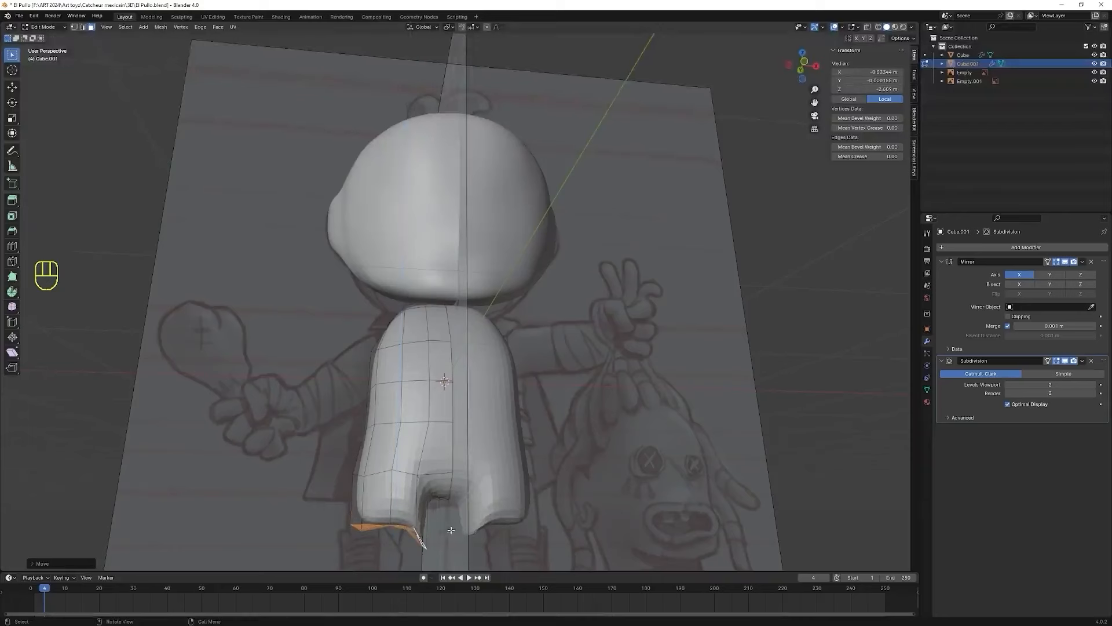
- Scale down the leg opening's edge loop, checking it against the front and side sketches
key(KP_1)
key(s)
click(467, 499)
key(KP_3)
key(KP_9)
key(s)
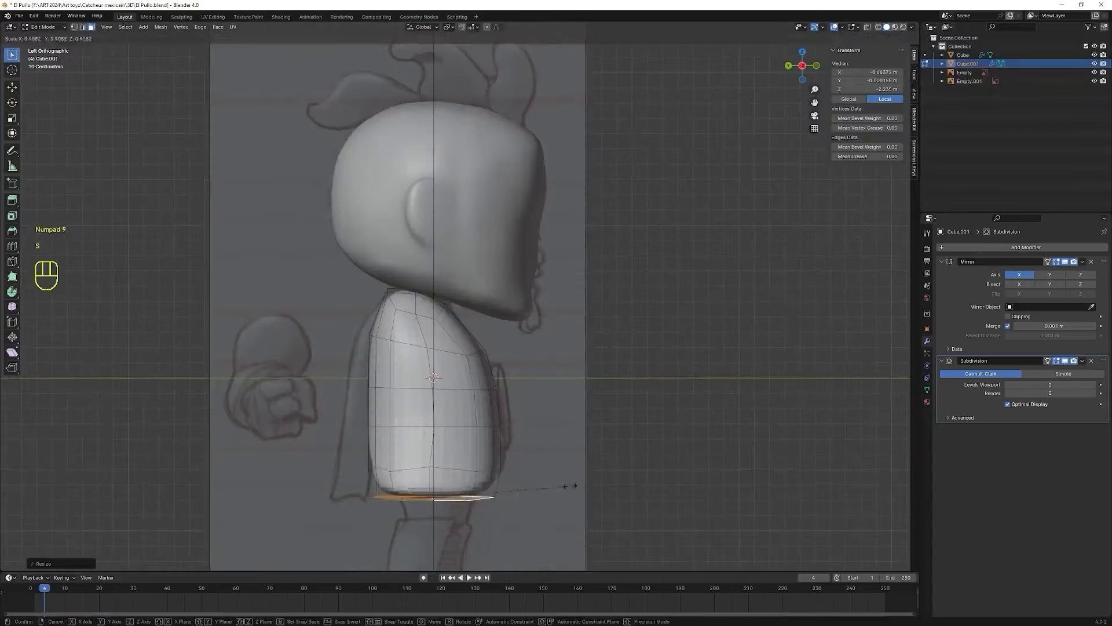
click(525, 492)
- Extrude the leg opening's edge loop downward along Z to form the thigh, then scale and reposition the new loop
key(e)
right_click(527, 492)
key(g)
key(z)
click(527, 534)
middle_drag(527, 534, 447, 523)
key(s)
click(449, 512)
key(g)
click(432, 493)
- In front wireframe view, move the outer thigh vertices to follow the sketched leg outline
key(KP_1)
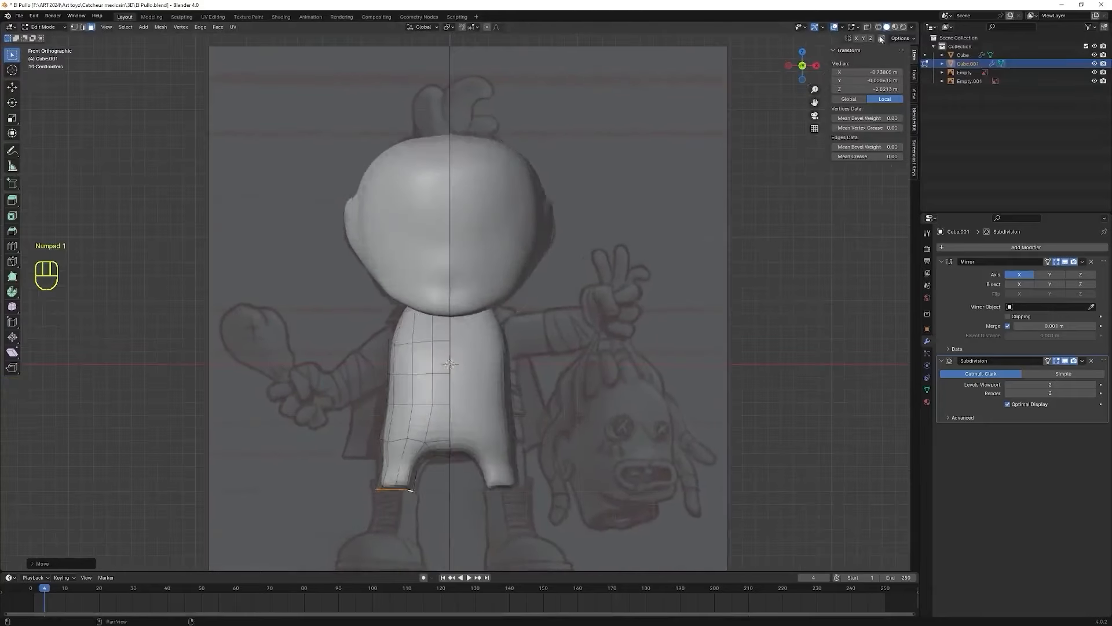
key(alt+z)
drag(383, 473, 382, 470)
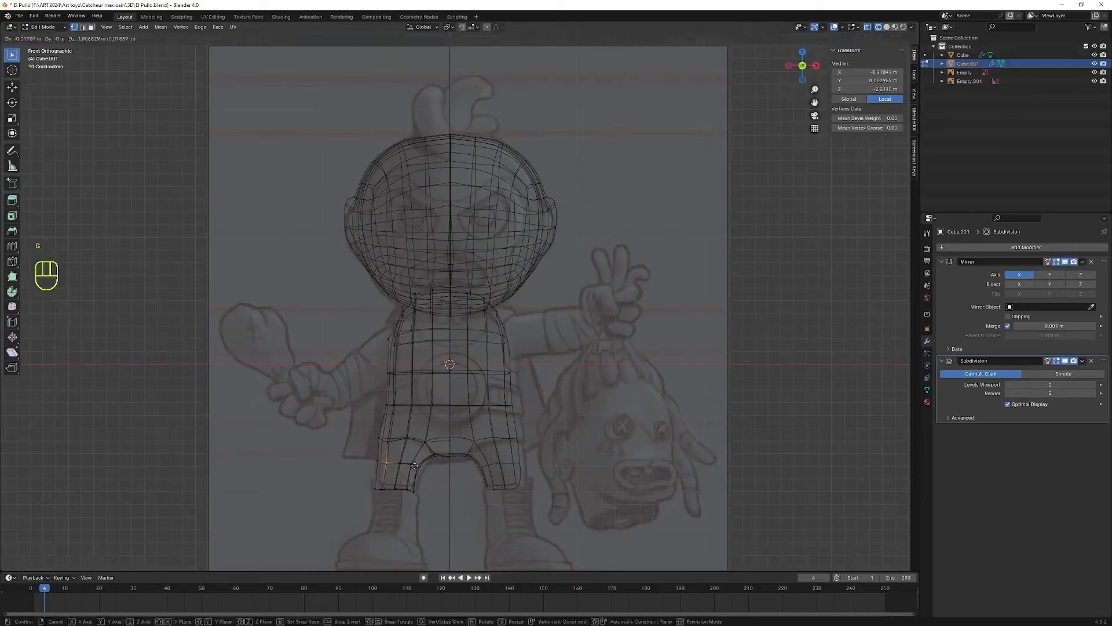
- Narrow the thigh's lower edge loop and align it with the knee in the side sketch
middle_drag(400, 529, 492, 521)
key(s)
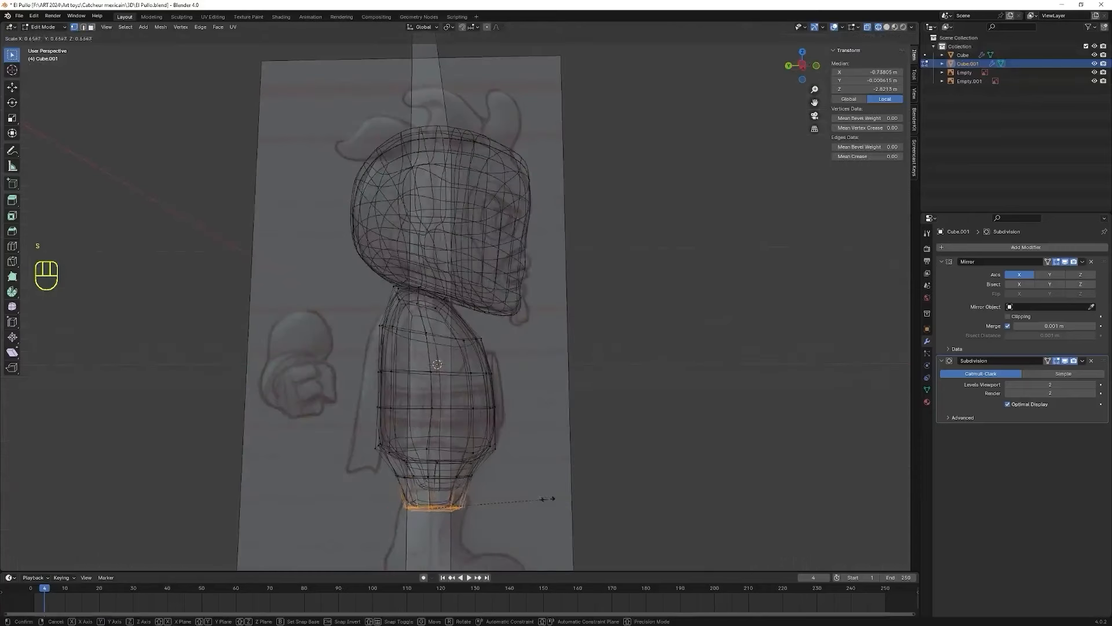
click(546, 498)
key(KP_3)
key(g)
click(577, 539)
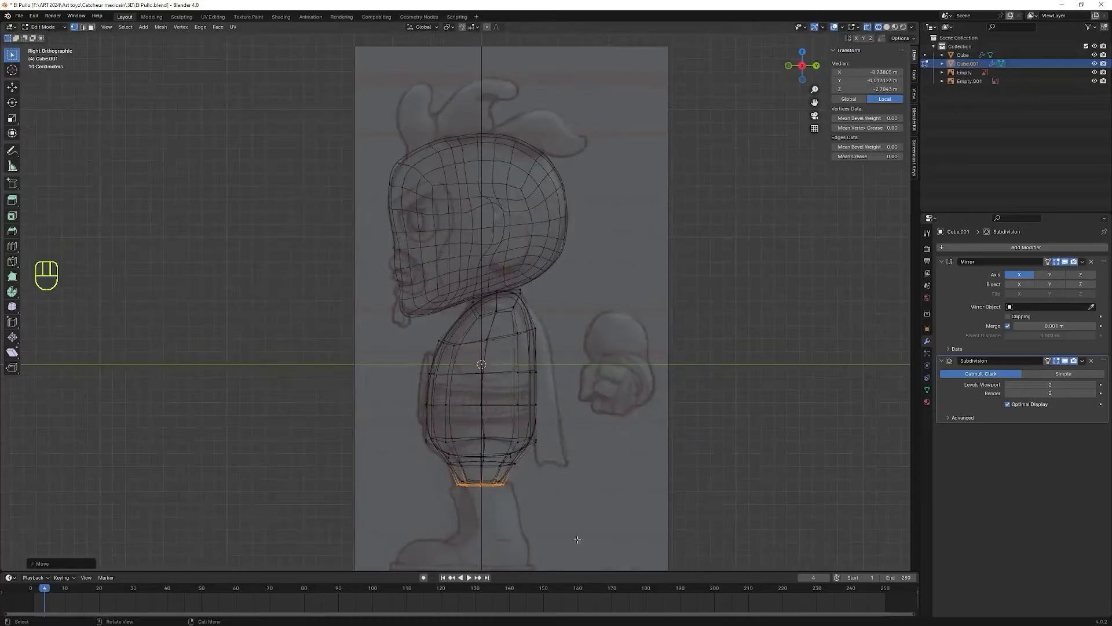
- Extrude the knee loop downward along Z to form the lower leg, then scale and position its end on the side sketch
key(e)
key(z)
click(659, 39)
key(g)
click(700, 44)
key(s)
click(280, 531)
key(g)
click(255, 527)
- Move the knee and outer hip vertices to fit the leg outline in the front sketch
key(KP_1)
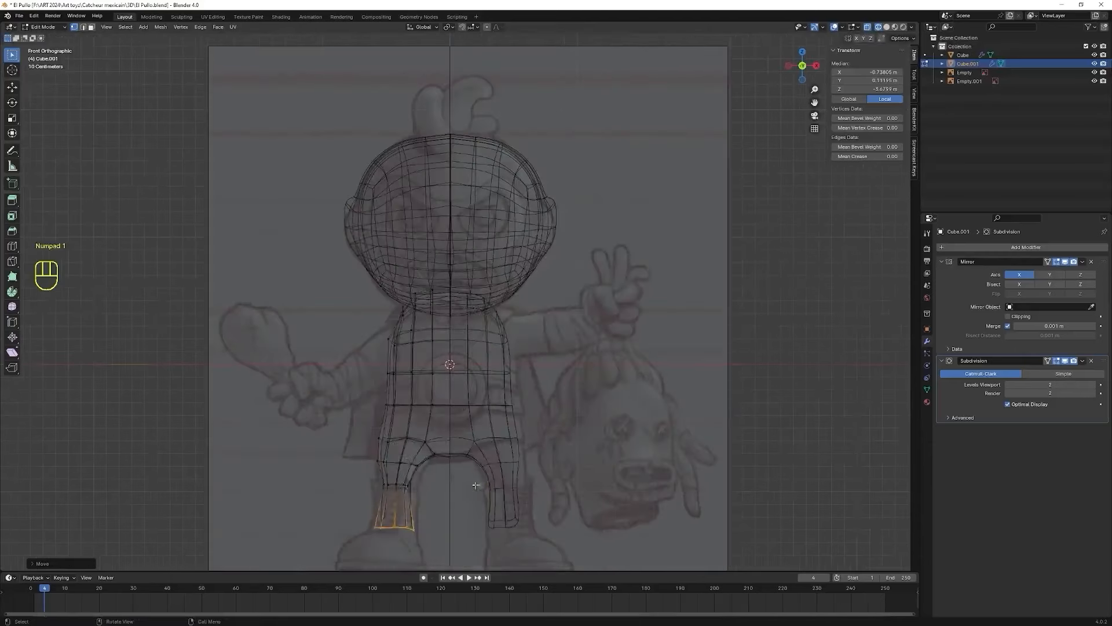
drag(399, 477, 411, 492)
click(385, 489)
key(g)
click(376, 488)
drag(382, 479, 393, 491)
key(g)
click(384, 489)
drag(383, 432, 393, 449)
key(g)
click(395, 447)
- Extrude the leg's bottom edge loop downward along Z toward the ankle and scale it along X
alt+click(395, 527)
middle_drag(400, 524, 579, 458)
key(e)
right_click(499, 477)
key(g)
key(z)
click(500, 499)
key(s)
key(x)
click(452, 481)
- Leave Edit Mode, return to solid shading, and set the body's Subdivision viewport level to 0
key(Tab)
click(595, 445)
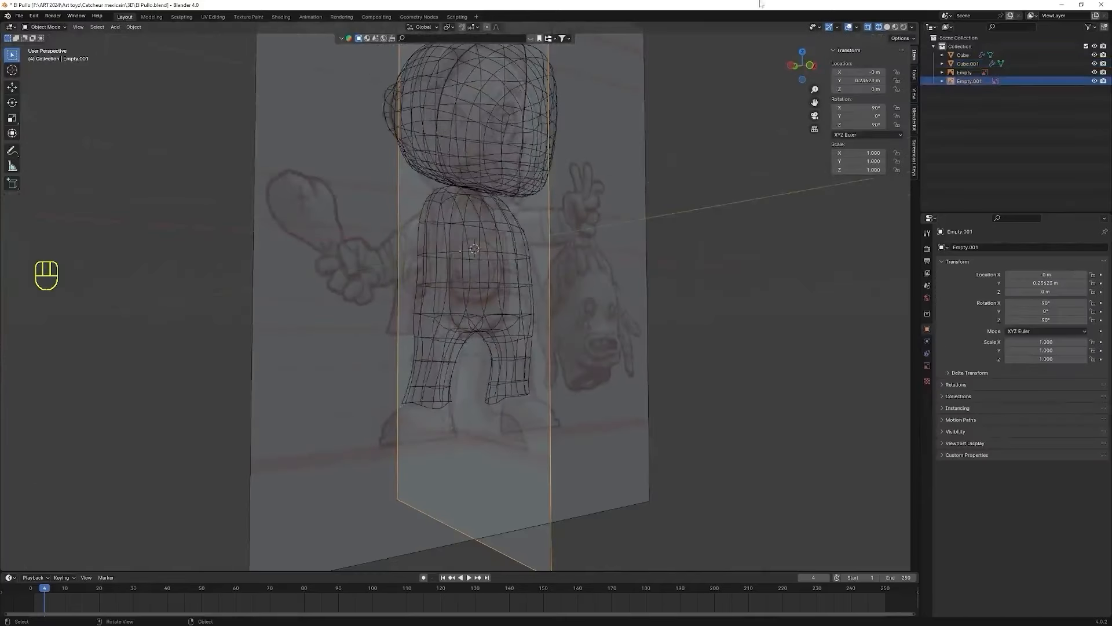
click(887, 26)
click(717, 248)
mouse_move(651, 311)
middle_down()
mouse_move(579, 429)
mouse_move(598, 432)
mouse_move(594, 418)
middle_up()
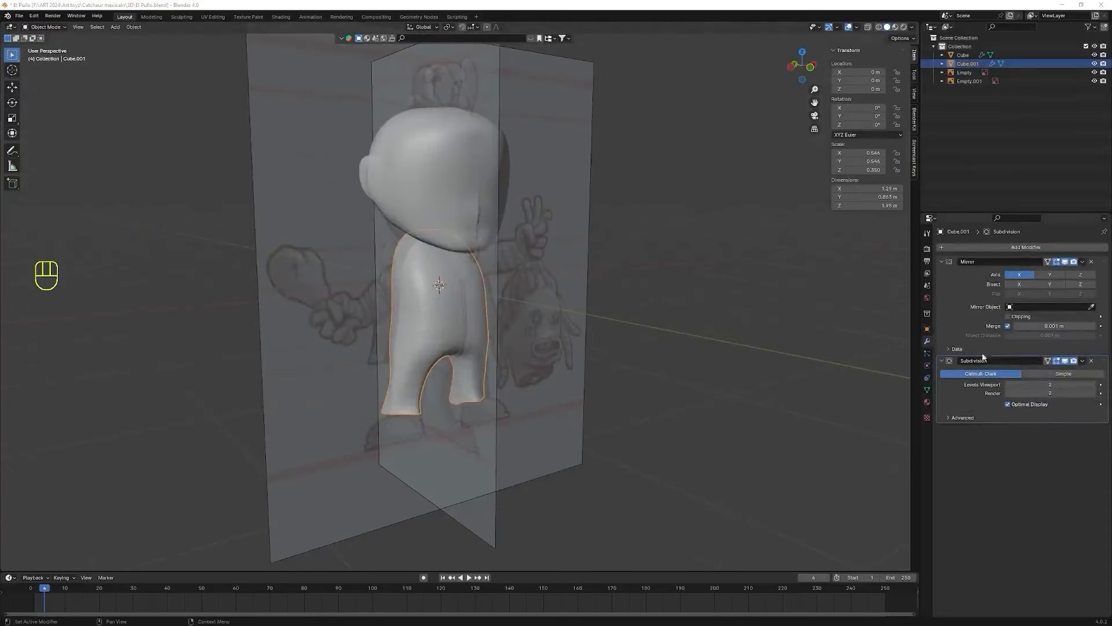
double_click(1008, 385)
- Edit the body mesh again and move a vertex on the ankle's lower edge along Z
mouse_move(427, 423)
middle_down()
mouse_move(551, 436)
mouse_move(551, 447)
mouse_move(511, 485)
mouse_move(454, 479)
mouse_move(464, 469)
mouse_move(454, 479)
mouse_move(430, 437)
middle_up()
key(Tab)
key(1)
click(497, 471)
key(g)
key(z)
click(513, 476)
- Extrude the back edges of the ankle opening downward to form the heel
scroll(430, 436, up, 2)
key(2)
shift+click(390, 499)
middle_drag(405, 491, 474, 506)
shift+click(563, 493)
shift+click(555, 496)
key(e)
click(555, 509)
key(g)
click(552, 506)
- Reposition the heel's lower corners to follow the shoe in the sketch
click(478, 527)
key(g)
click(506, 525)
click(531, 499)
key(g)
click(524, 501)
- Flatten the heel's bottom edges by scaling them to 0 along Z, and place them on the sole line in side view
alt+click(475, 504)
key(s)
key(z)
key(0)
click(603, 503)
middle_drag(603, 503, 500, 503)
key(g)
click(636, 474)
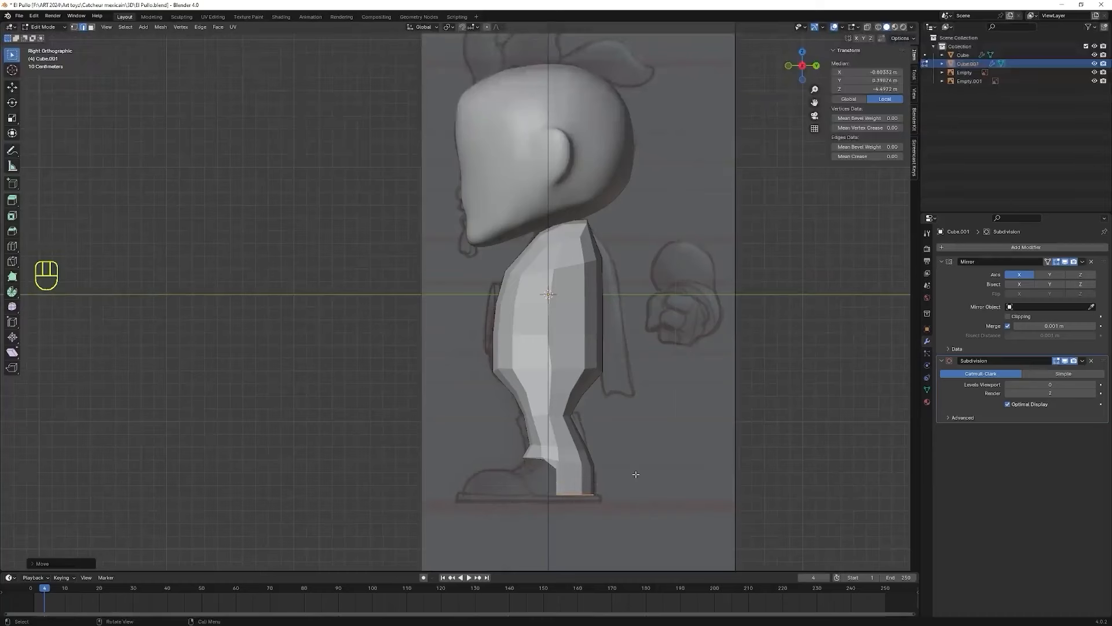
- Reposition a vertex on the front lower edge of the ankle opening to start the instep
key(1)
middle_drag(532, 456, 462, 438)
scroll(462, 438, up, 3)
click(415, 439)
key(g)
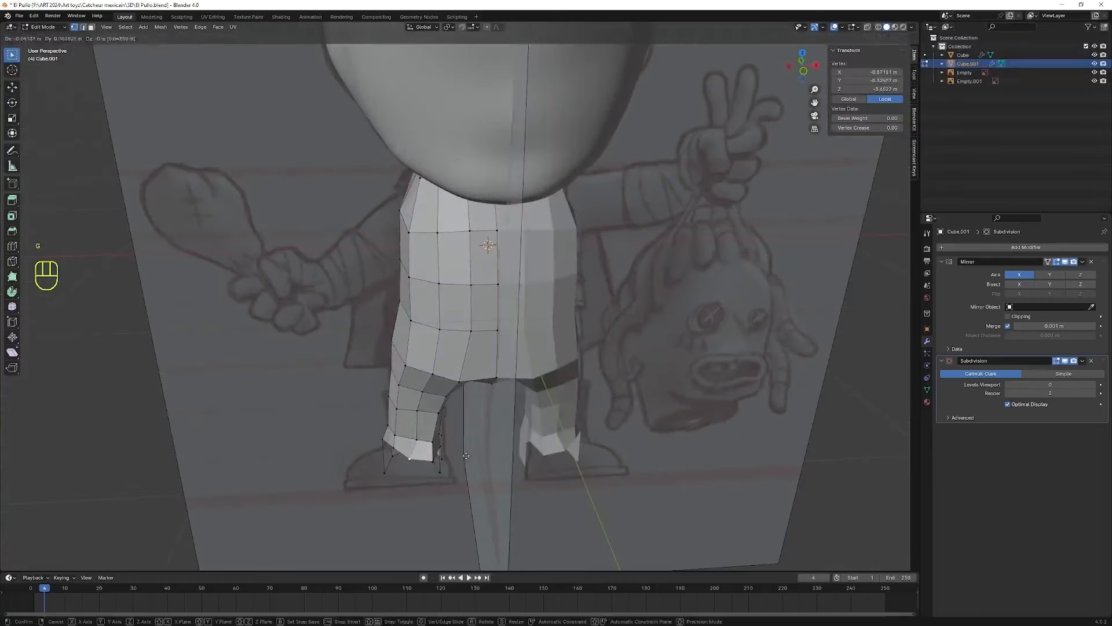
click(460, 431)
scroll(481, 484, up, 1)
key(g)
middle_drag(407, 482, 477, 392)
click(487, 485)
- Move two more corner vertices around the ankle opening to even out its outline
click(394, 489)
key(g)
click(432, 486)
click(438, 359)
key(g)
click(441, 398)
- Extrude the two front edges of the ankle opening and move them forward to start the foot
key(2)
click(430, 374)
shift+click(413, 368)
key(e)
click(416, 377)
key(g)
click(432, 435)
- Place the instep edges on the side sketch, extrude them forward along Y and fit them to the shoe's top
key(KP_3)
key(g)
click(565, 410)
key(e)
key(y)
click(486, 423)
key(g)
click(485, 426)
- Straighten the foot's front edges by scaling them along Y, and nudge a vertex on the instep's edge
middle_drag(334, 388, 467, 414)
key(s)
key(y)
click(424, 336)
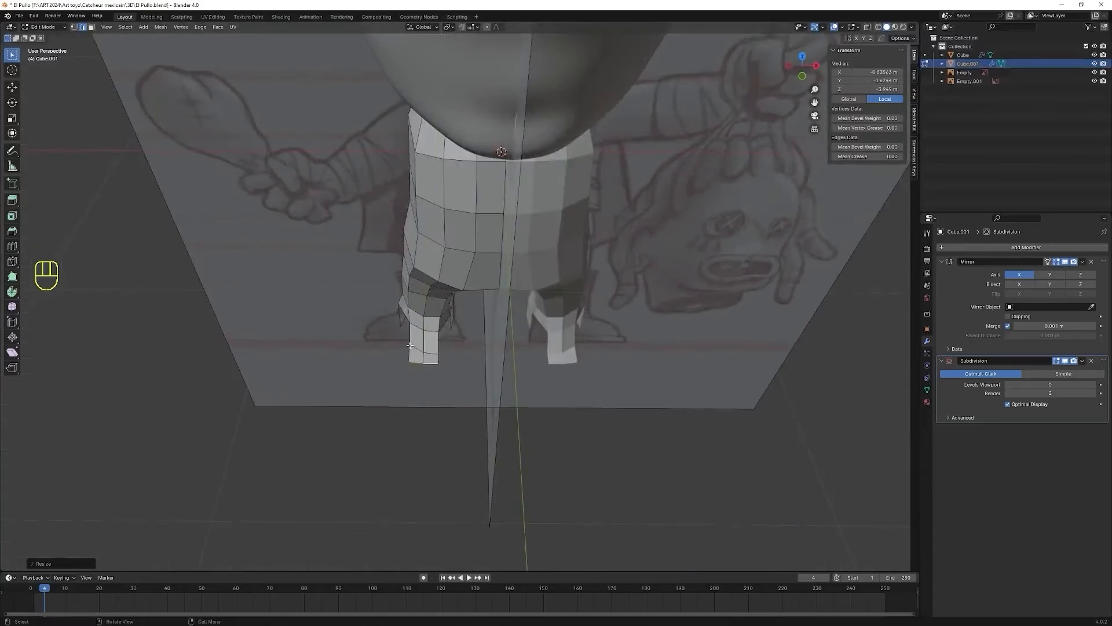
key(1)
click(426, 327)
key(g)
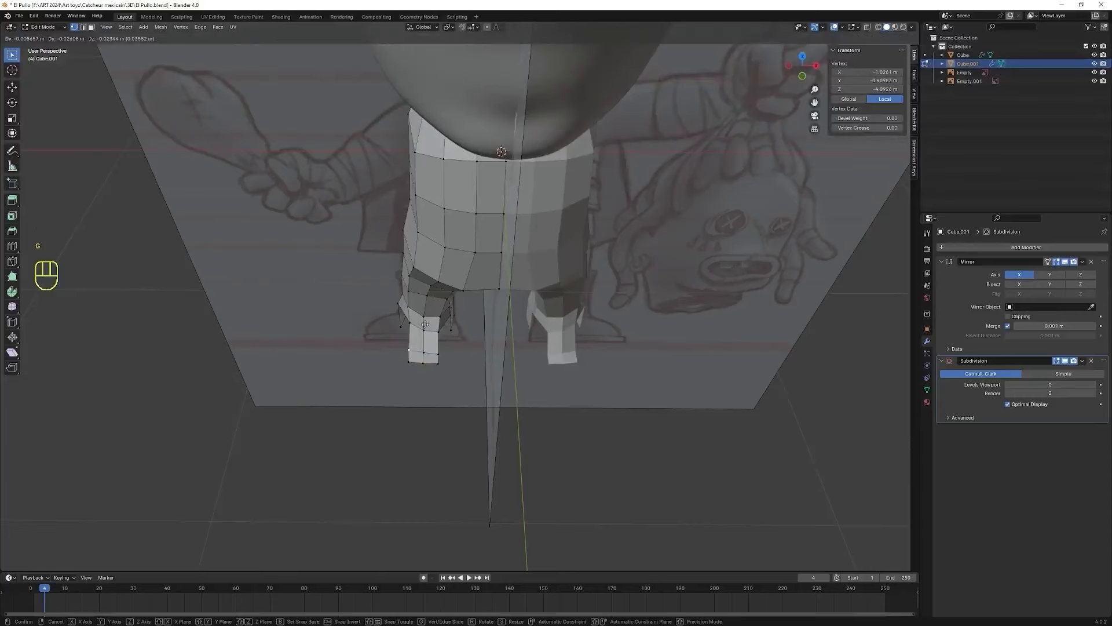
click(425, 326)
- Extrude the front edges of the foot and place them on the shoe's top outline in side view
key(2)
click(429, 363)
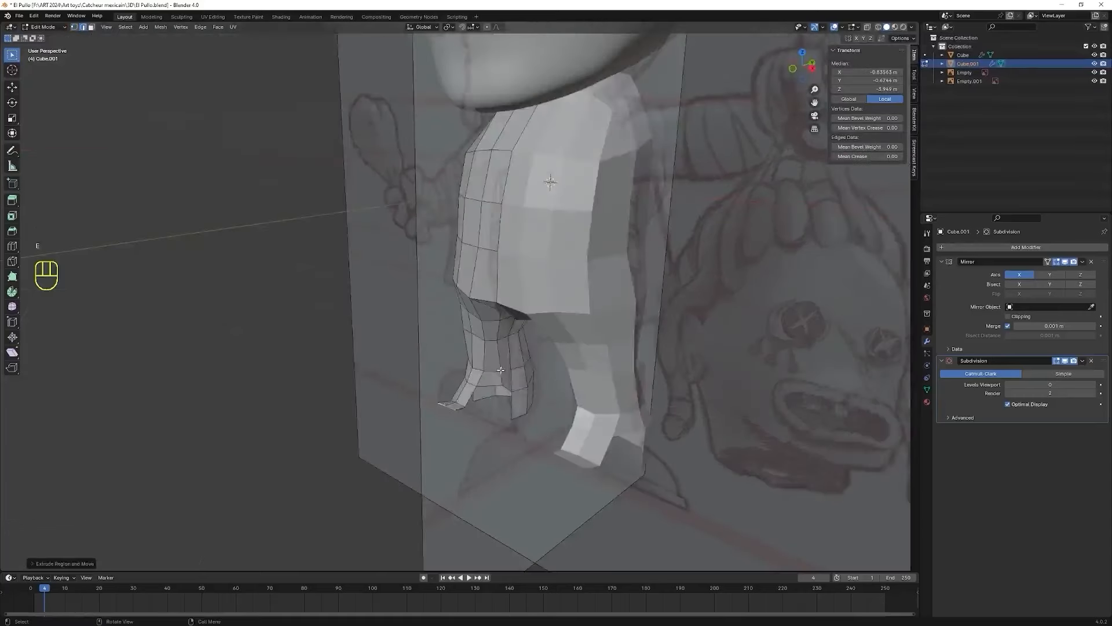
key(g)
click(550, 181)
key(KP_3)
key(g)
click(554, 423)
- Extrude the toe edges again, positioning them downward to follow the shoe's rounded tip
key(e)
click(545, 437)
key(g)
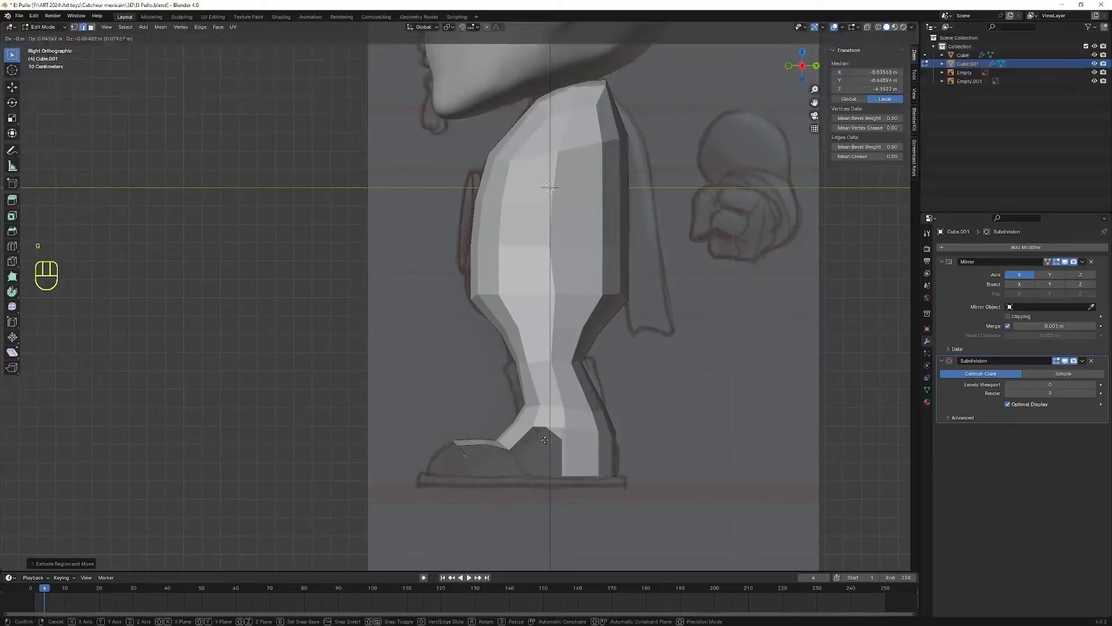
click(512, 446)
- Add a loop cut across the top strip of the foot
middle_drag(512, 446, 521, 476)
scroll(522, 475, up, 1)
key(ctrl+r)
right_click(301, 507)
click(388, 494)
- Reposition vertices around the instep and inner ankle, shifting one along X
middle_drag(666, 464, 571, 452)
click(474, 443)
key(1)
click(467, 392)
key(g)
click(471, 390)
middle_drag(490, 419, 585, 458)
key(g)
key(x)
click(419, 428)
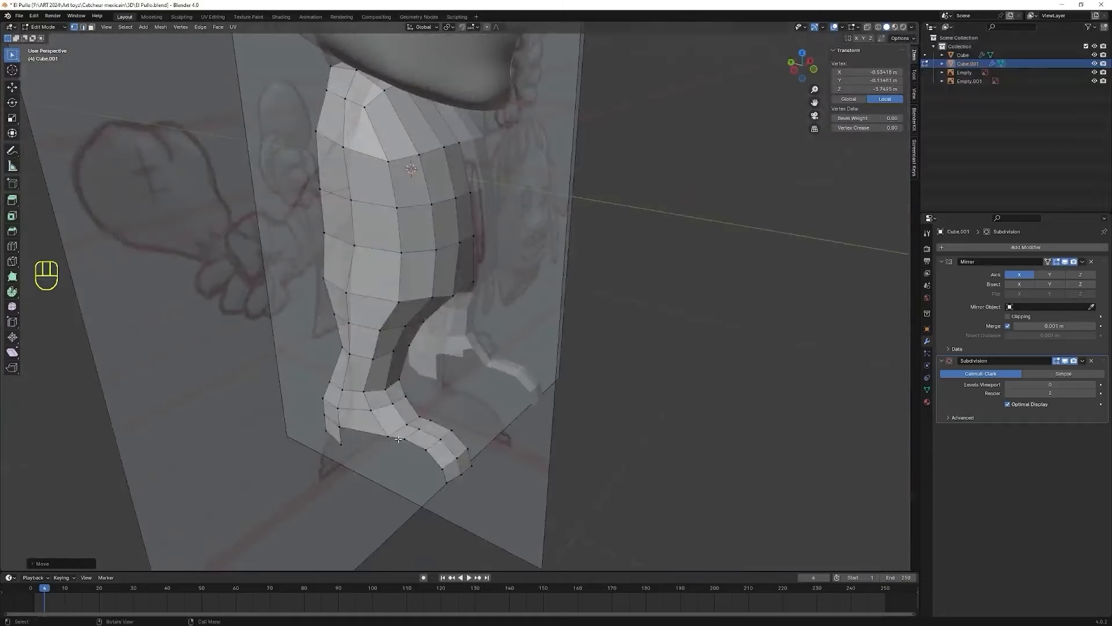
- Extrude the side edges of the foot, widen them along X and lower them along Z to form the shoe's sides
middle_drag(399, 438, 348, 420)
key(2)
click(404, 413)
key(e)
key(s)
key(x)
click(502, 427)
key(g)
key(z)
click(502, 438)
- Select the two lower corner vertices at the front of the toe and move them along X
middle_drag(502, 438, 388, 418)
key(1)
click(450, 484)
shift+click(383, 487)
key(g)
key(x)
click(394, 487)
- Move a vertex on the outer side of the toe along Y
middle_drag(492, 475, 550, 472)
key(g)
key(y)
right_click(464, 504)
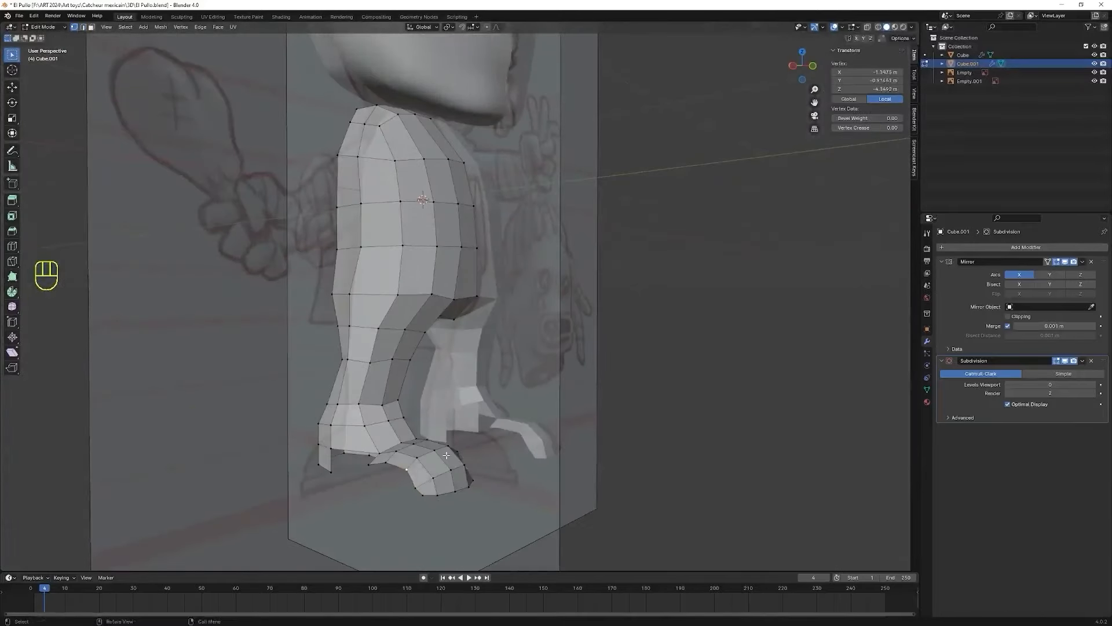
key(g)
key(y)
click(464, 504)
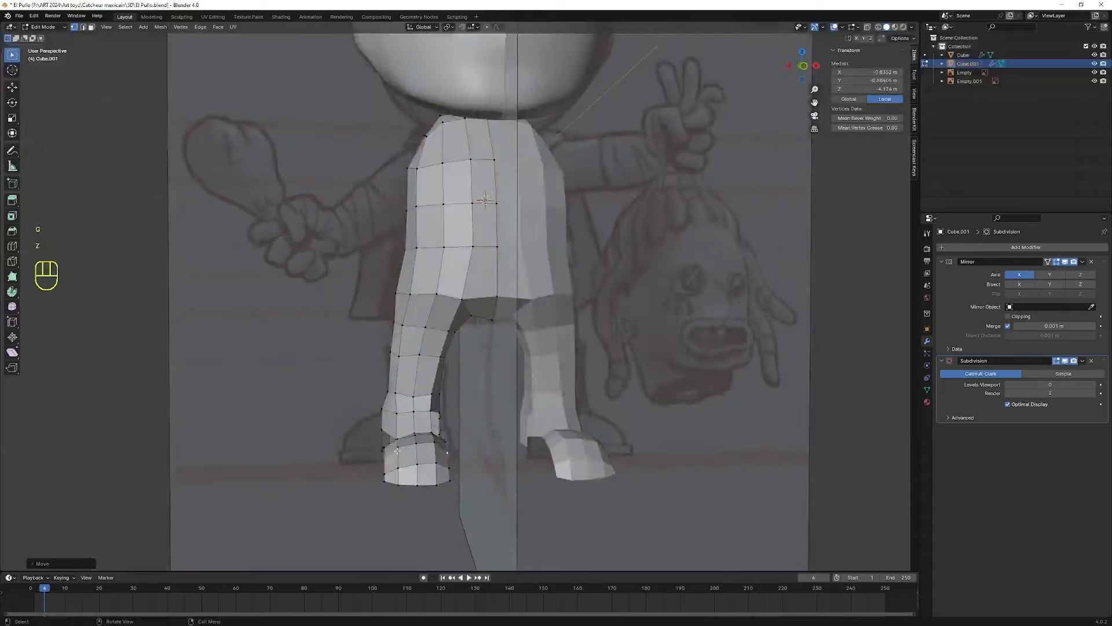
- Align the rear vertices of the toe's sides by scaling them along Y
middle_drag(397, 451, 413, 470)
key(s)
key(y)
click(514, 456)
- Show the mesh as wireframe in side view and fit the toe's lower vertices to the shoe's outline and sole line
key(KP_3)
click(486, 473)
key(shift+z)
key(g)
click(472, 461)
drag(472, 462, 462, 472)
key(g)
click(461, 475)
click(483, 452)
key(g)
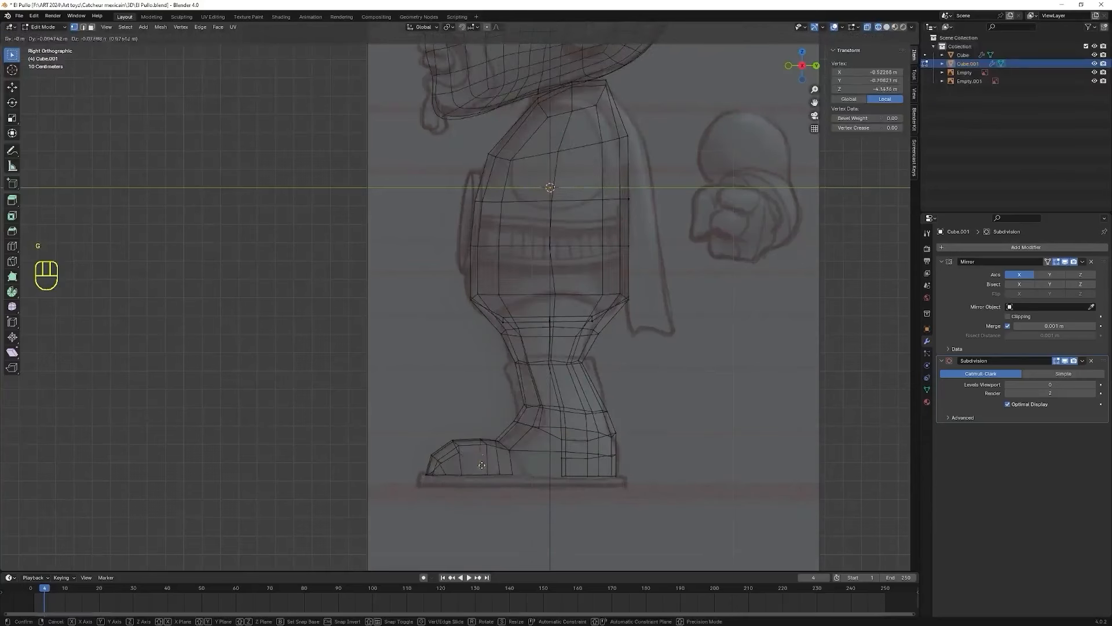
click(432, 472)
- Return to solid shading and fill a face on the foot's outer side between the toe section and the heel
middle_drag(429, 468, 494, 489)
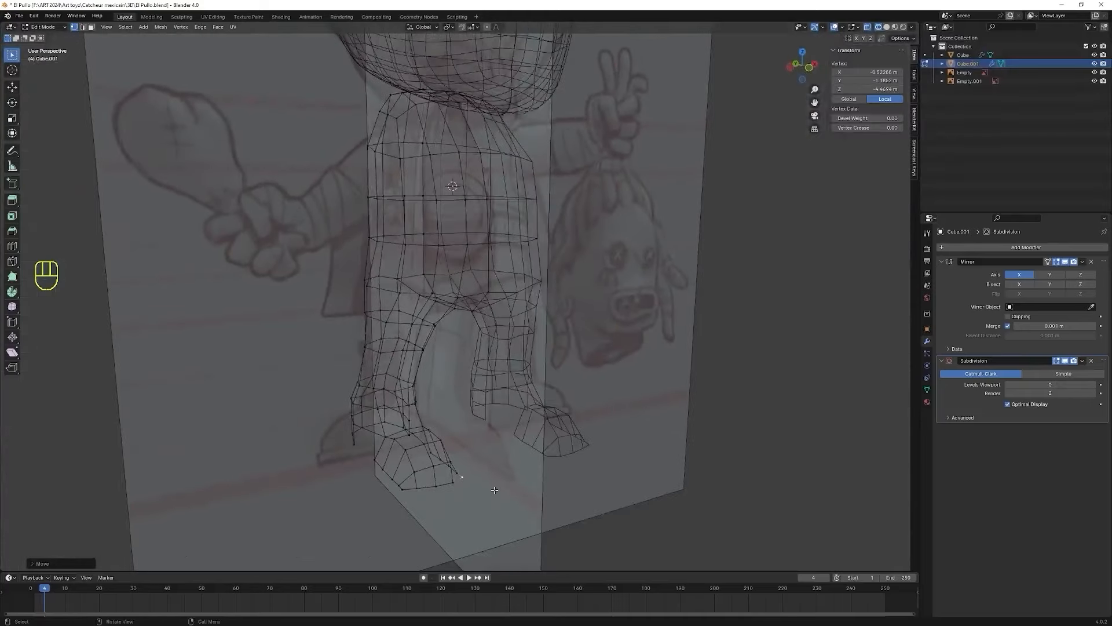
middle_drag(427, 478, 474, 472)
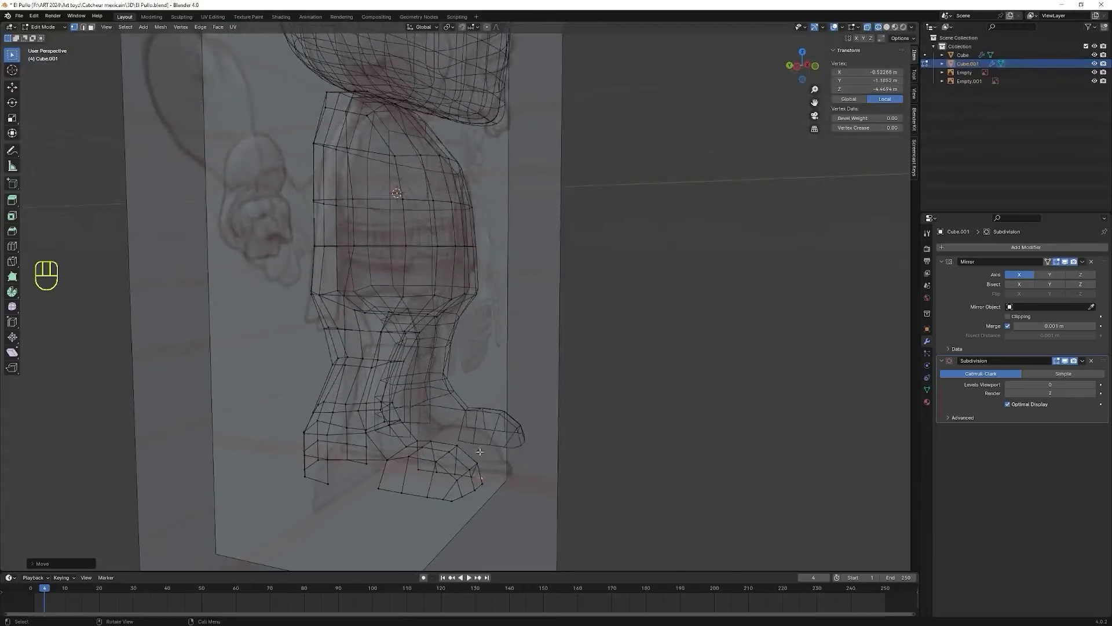
click(886, 27)
middle_drag(436, 521, 401, 483)
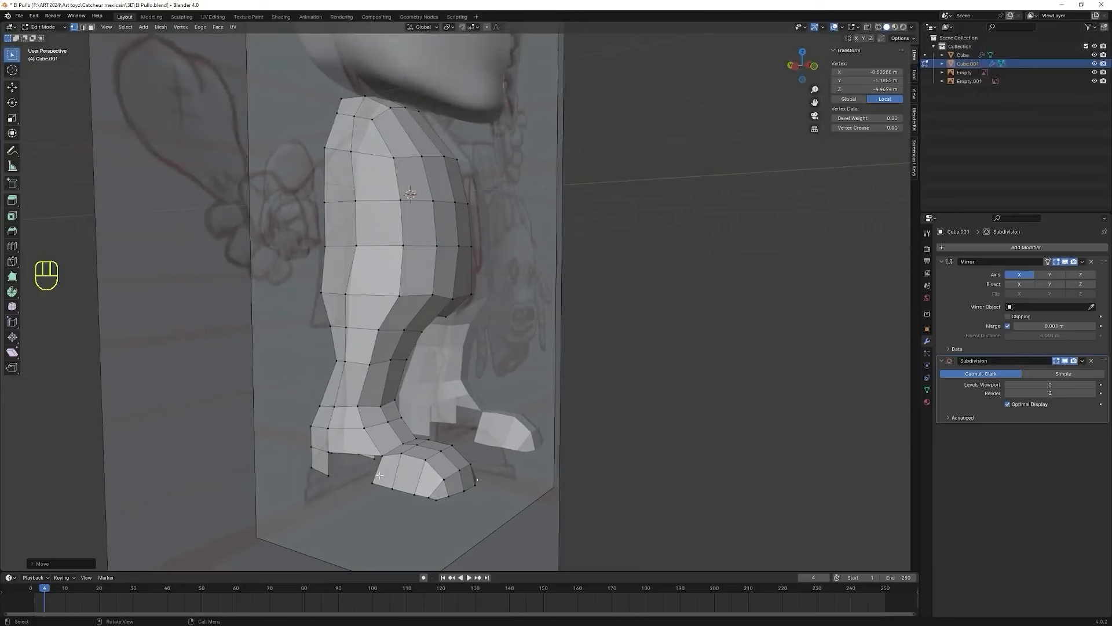
click(382, 452)
shift+click(374, 482)
shift+click(328, 451)
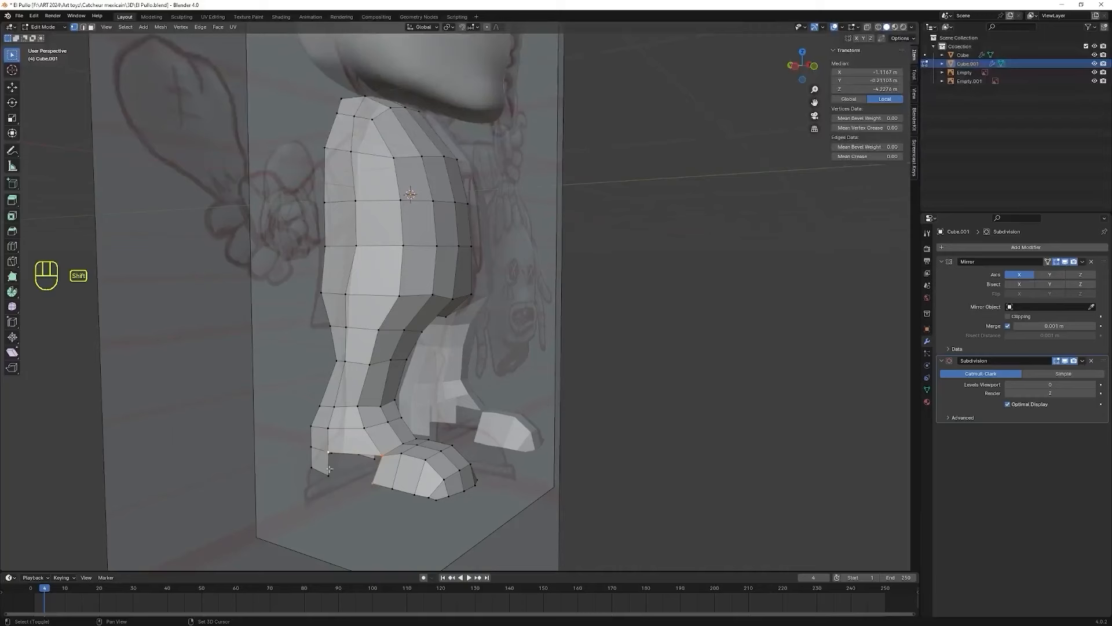
key(f)
- Extrude the inner heel's front edges and move them forward along Y
middle_drag(453, 492, 384, 479)
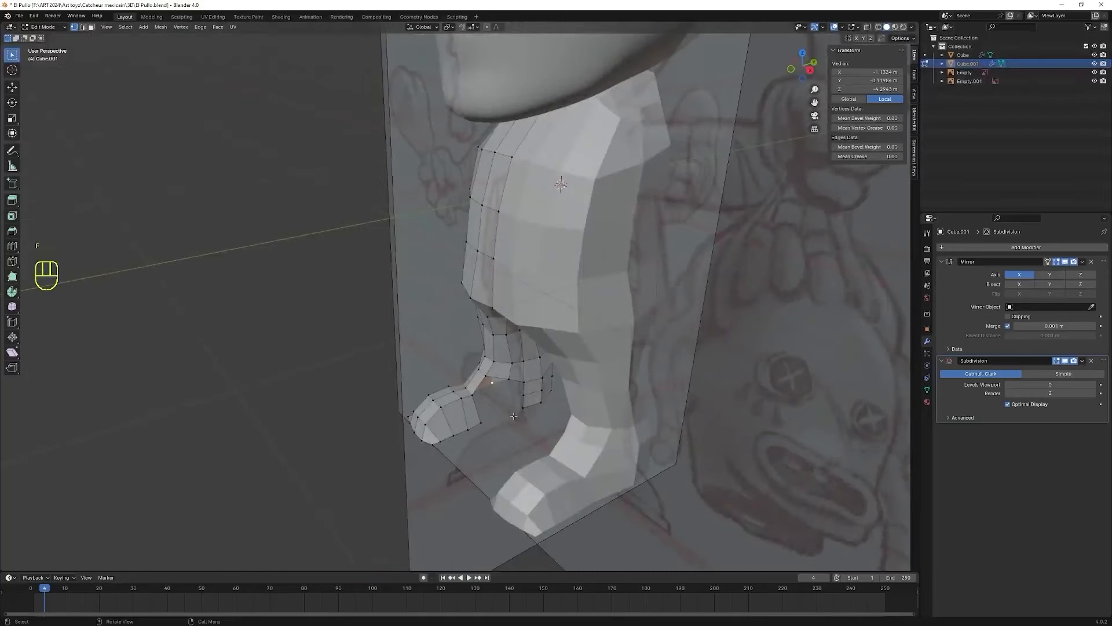
scroll(514, 415, up, 2)
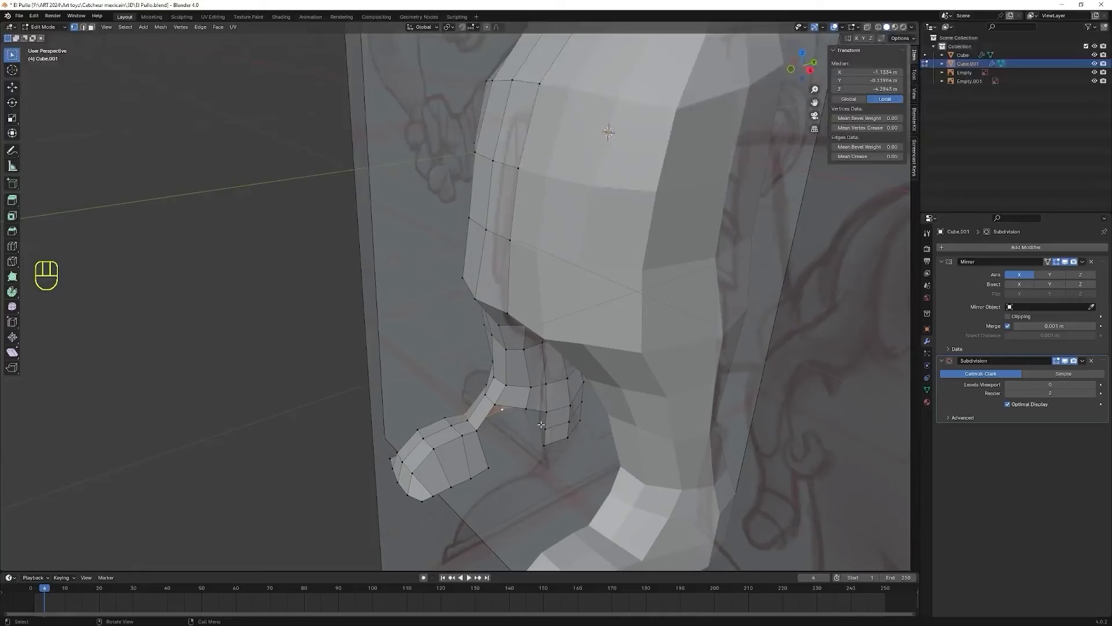
click(550, 430)
click(543, 437)
key(e)
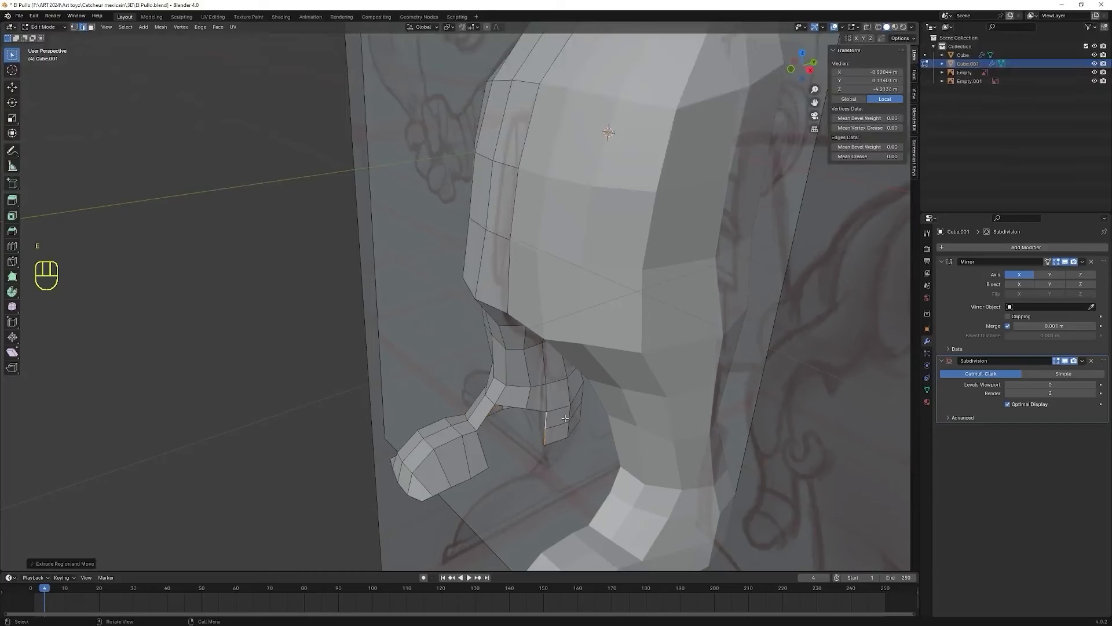
key(g)
key(y)
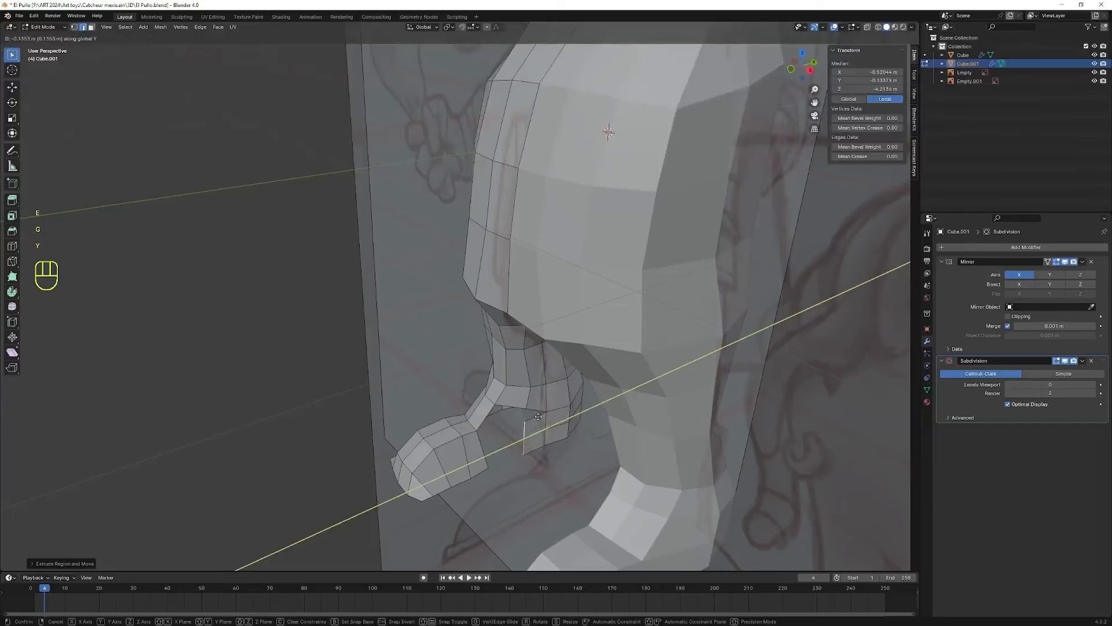
click(538, 416)
- Merge the inner ankle's lower vertex with the top vertex of the extruded heel edge at their center
middle_drag(525, 472, 575, 460)
scroll(510, 453, up, 3)
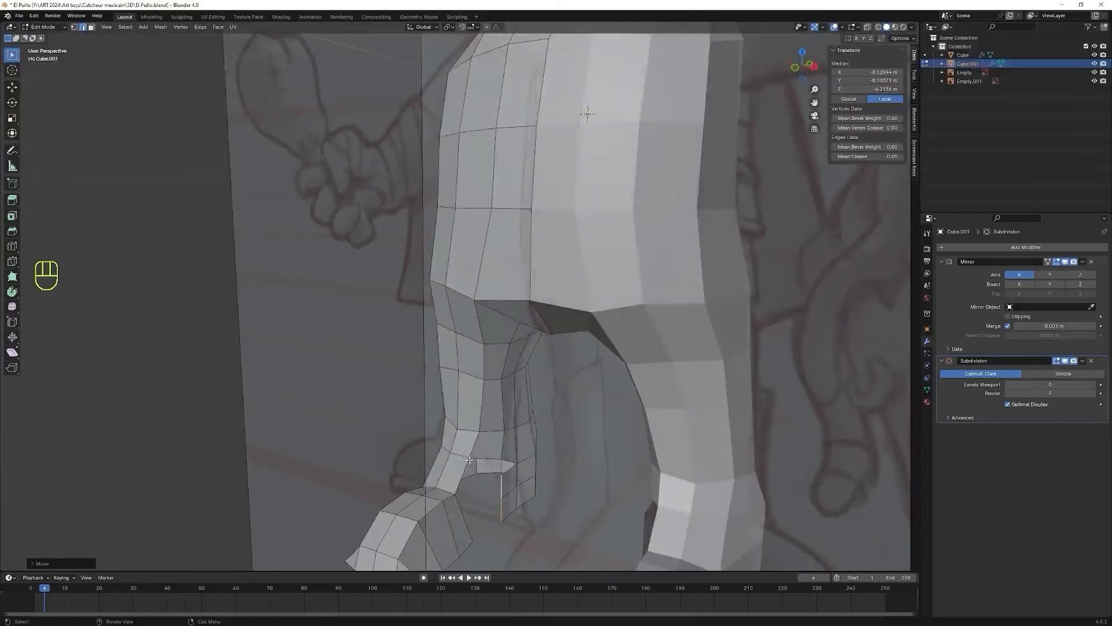
click(507, 475)
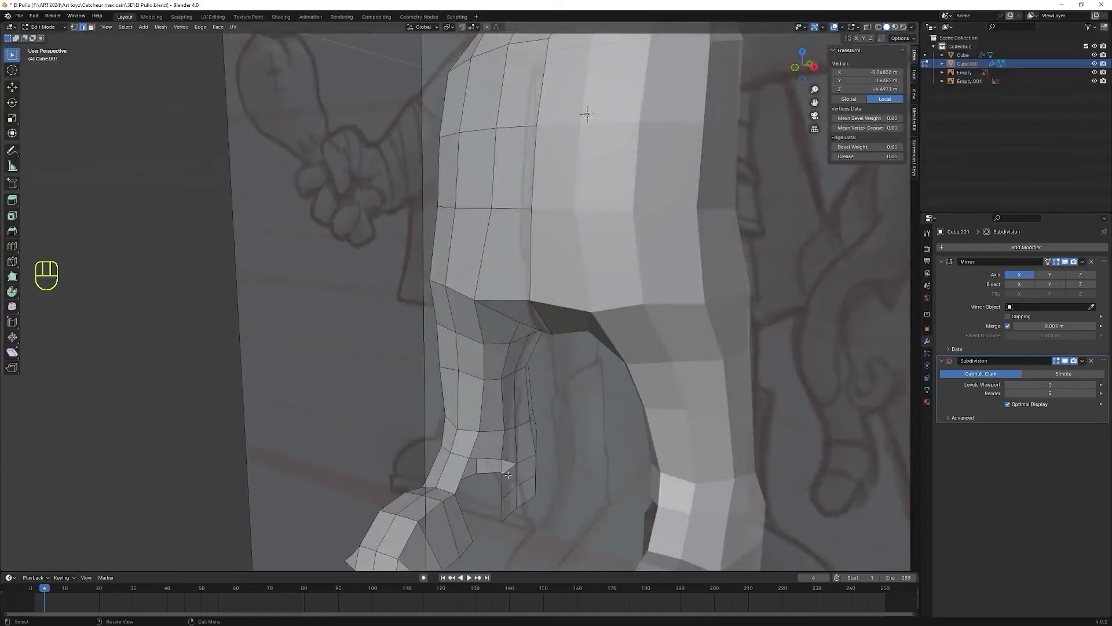
click(502, 461)
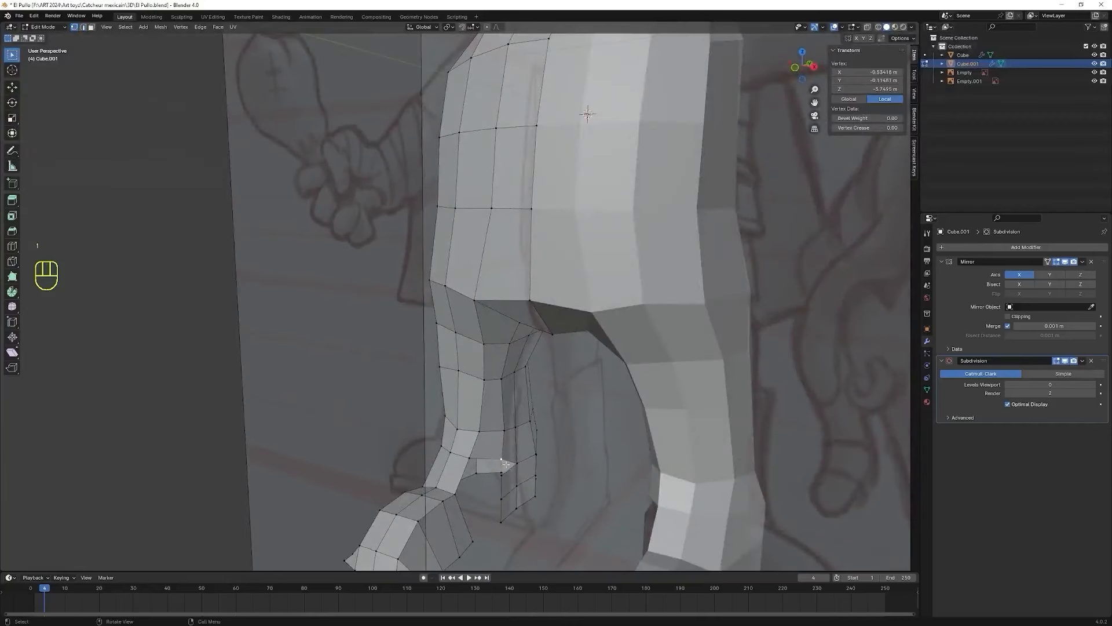
shift+click(502, 475)
key(m)
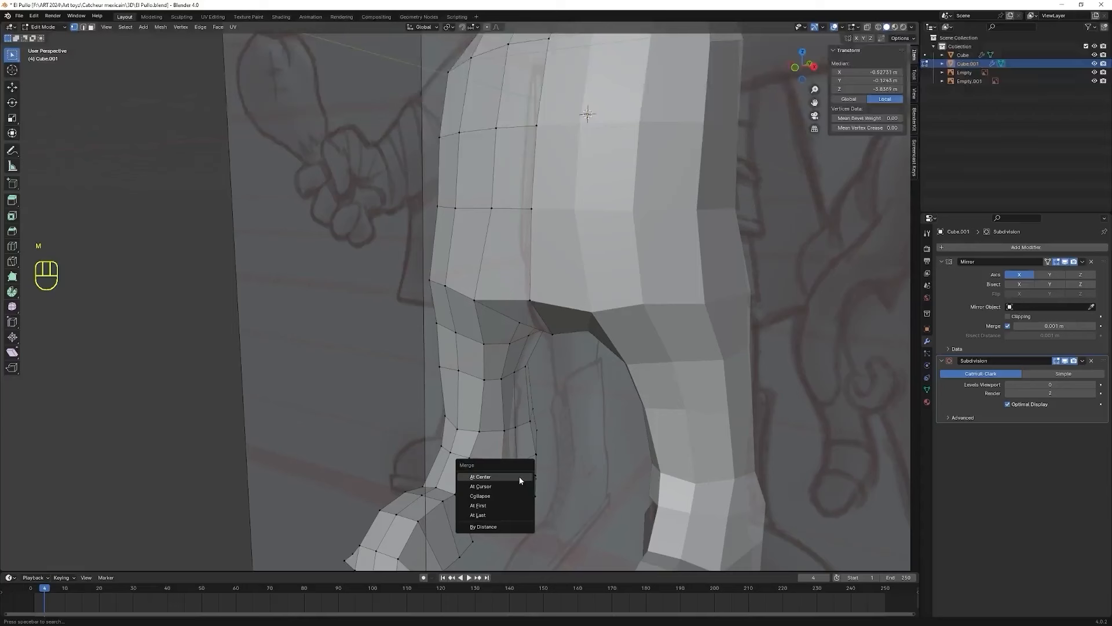
click(519, 476)
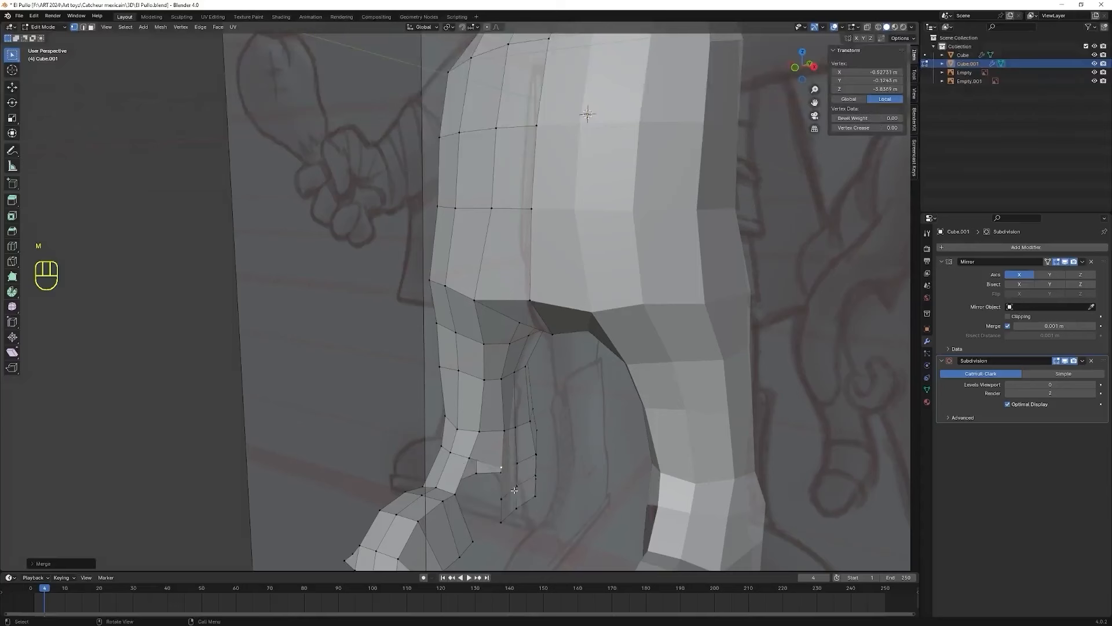
- Add a lengthwise loop cut along the inner side of the toe
middle_drag(507, 520, 526, 487)
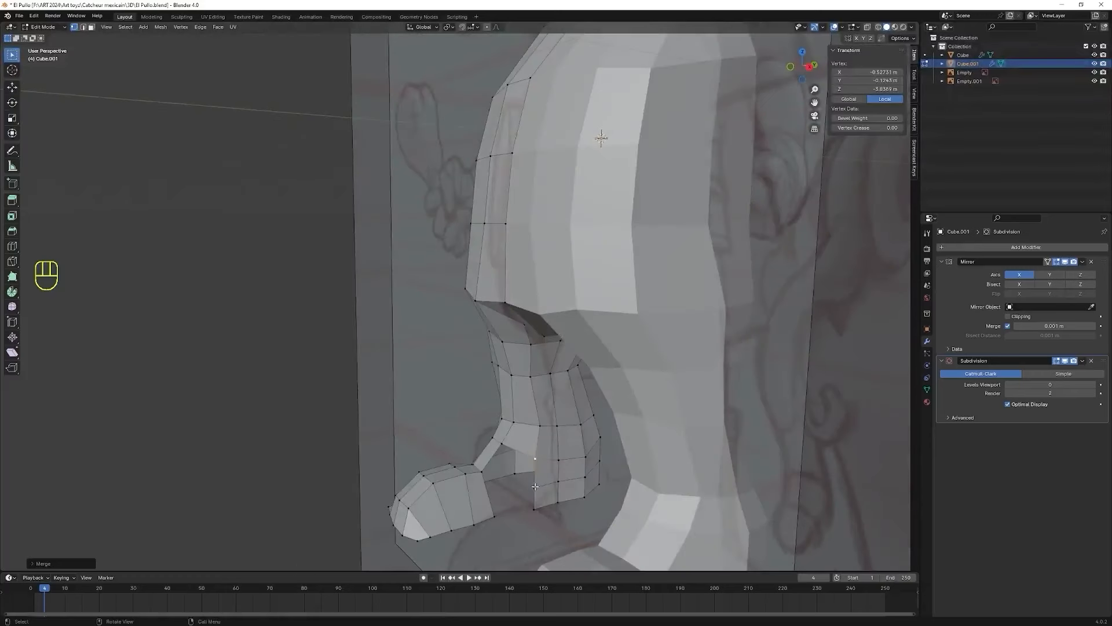
middle_drag(463, 511, 470, 508)
key(ctrl+r)
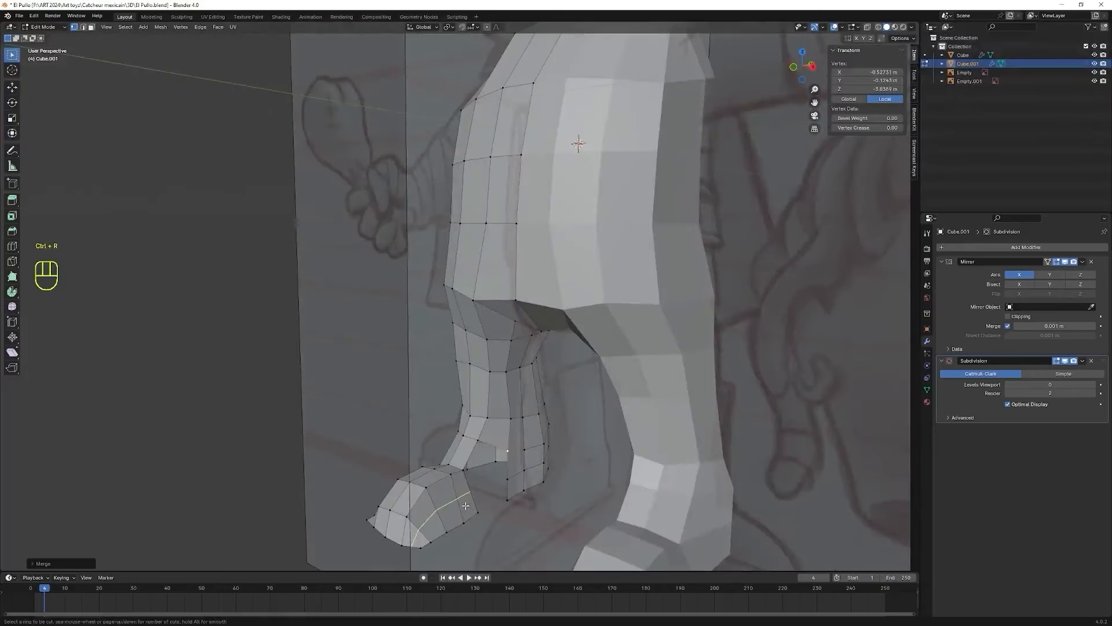
click(469, 504)
click(497, 477)
- Fill faces on the foot's inner side to connect the instep and toe section with the heel
click(465, 472)
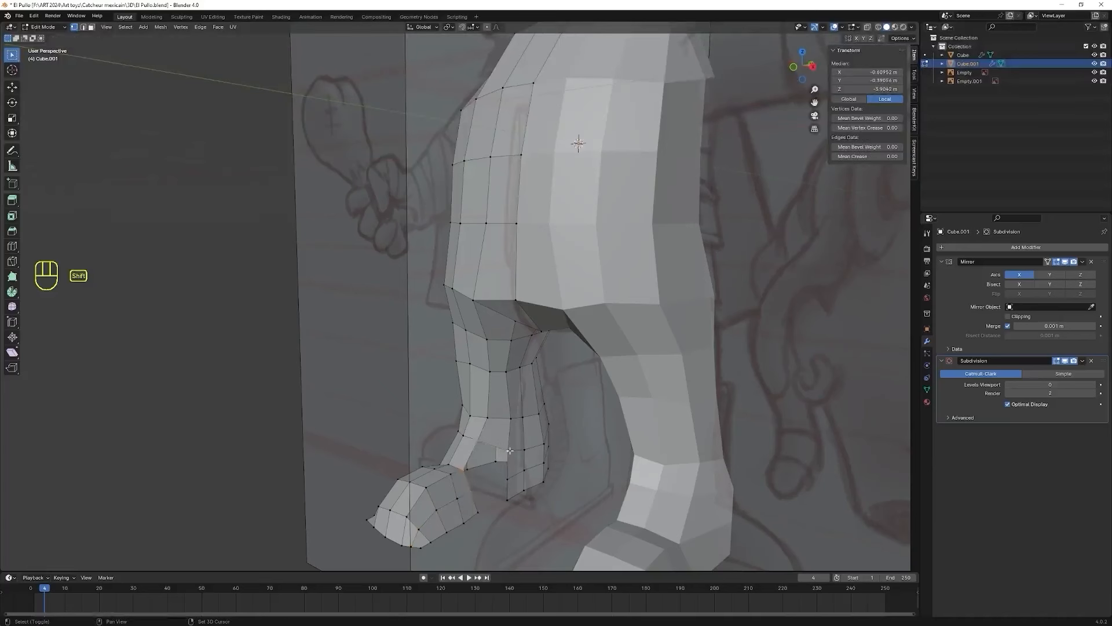
key(f)
click(508, 481)
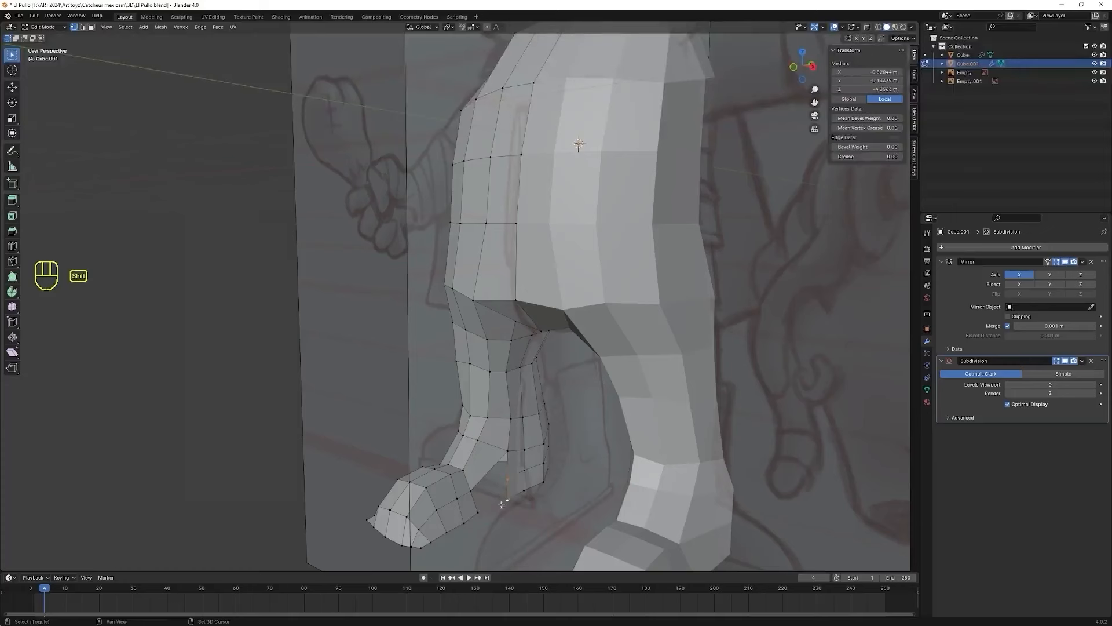
shift+click(469, 490)
key(f)
- Add a loop cut through the new faces on the foot's inner side
middle_drag(469, 490, 492, 481)
key(ctrl+r)
click(495, 492)
click(499, 497)
- Move the loose vertex on the inner instep toward the heel and merge it with the neighbouring vertex At Last
click(496, 497)
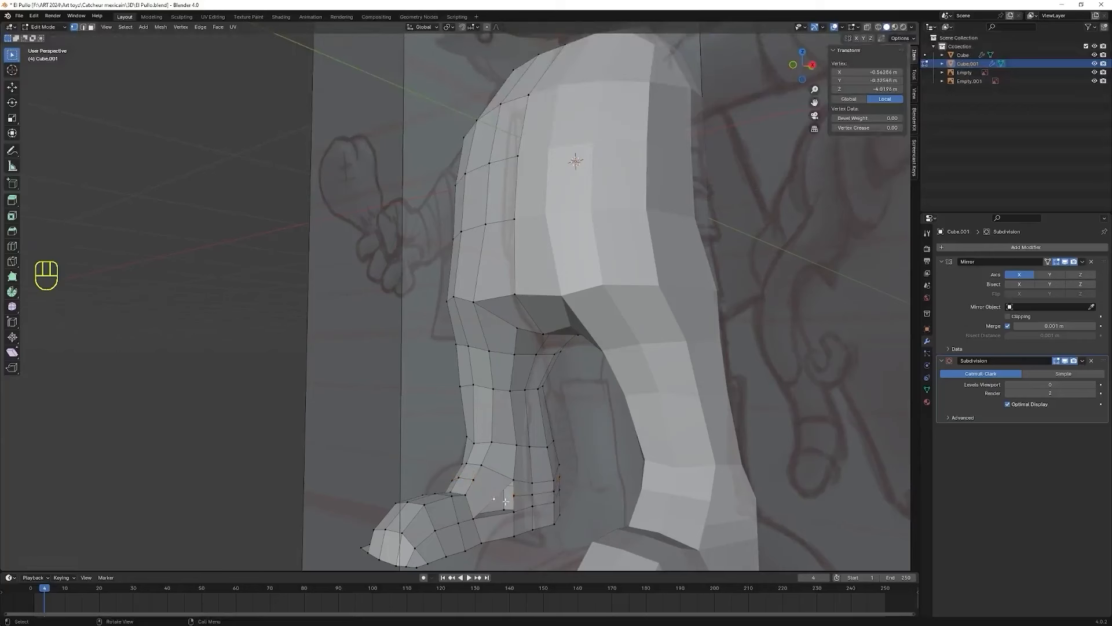
key(g)
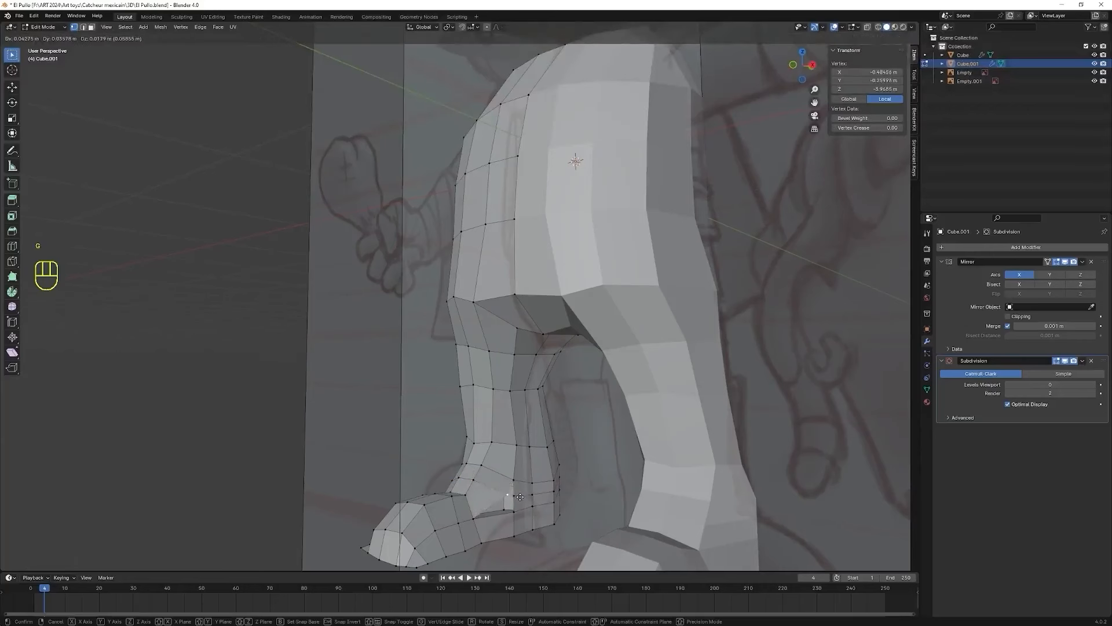
click(522, 499)
shift+click(515, 495)
key(m)
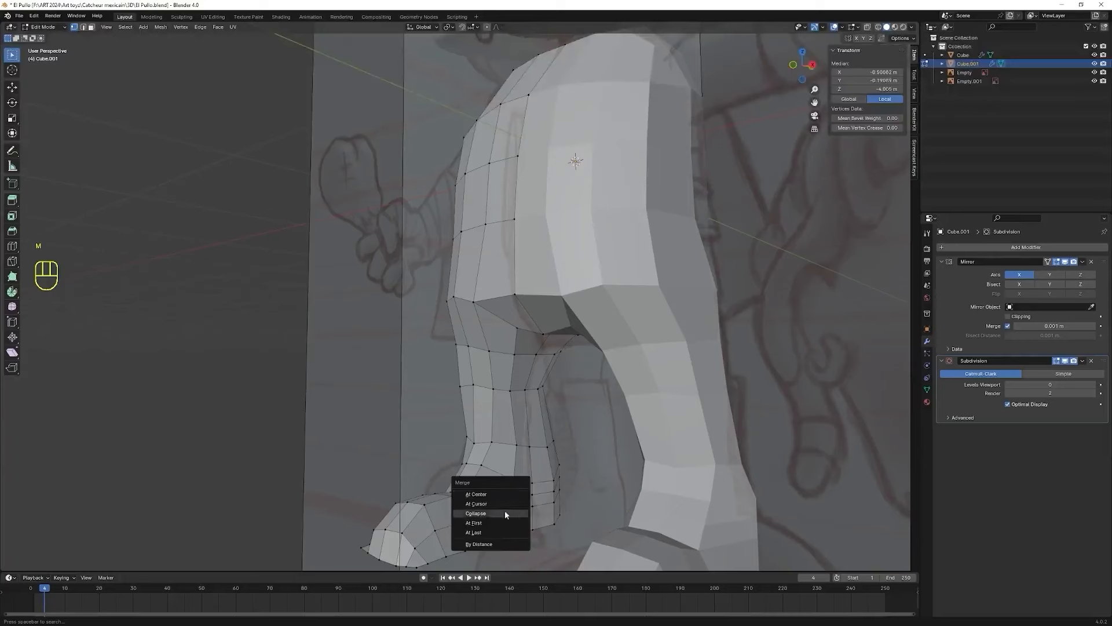
click(497, 533)
- Merge the open vertex pairs on the inner side of the foot to close the gap between instep and sole
middle_drag(498, 532, 501, 530)
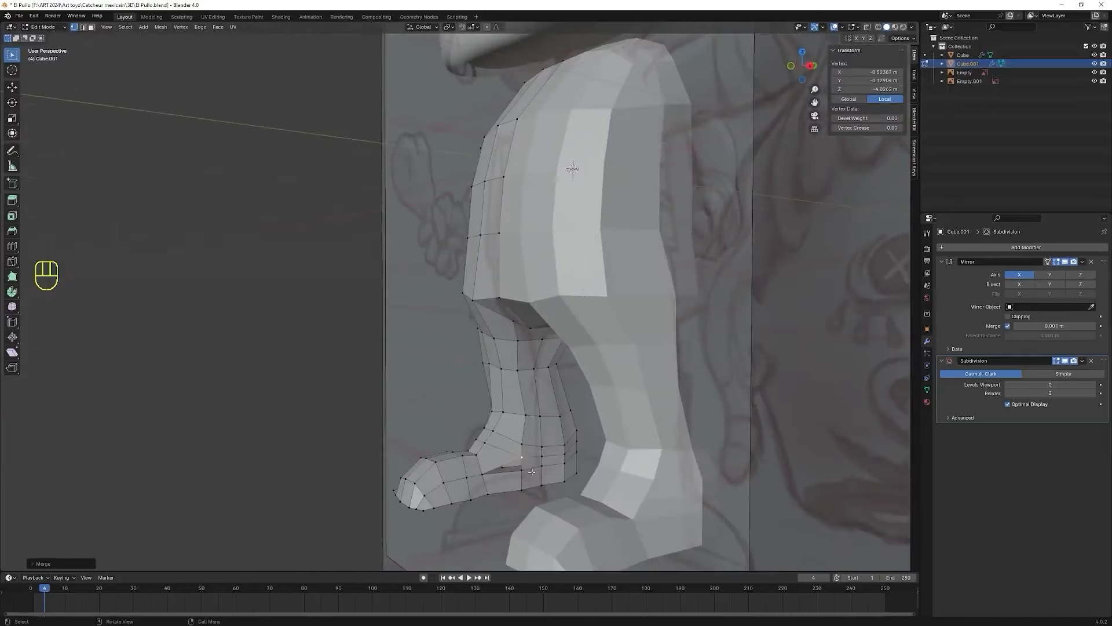
middle_drag(485, 490, 503, 472)
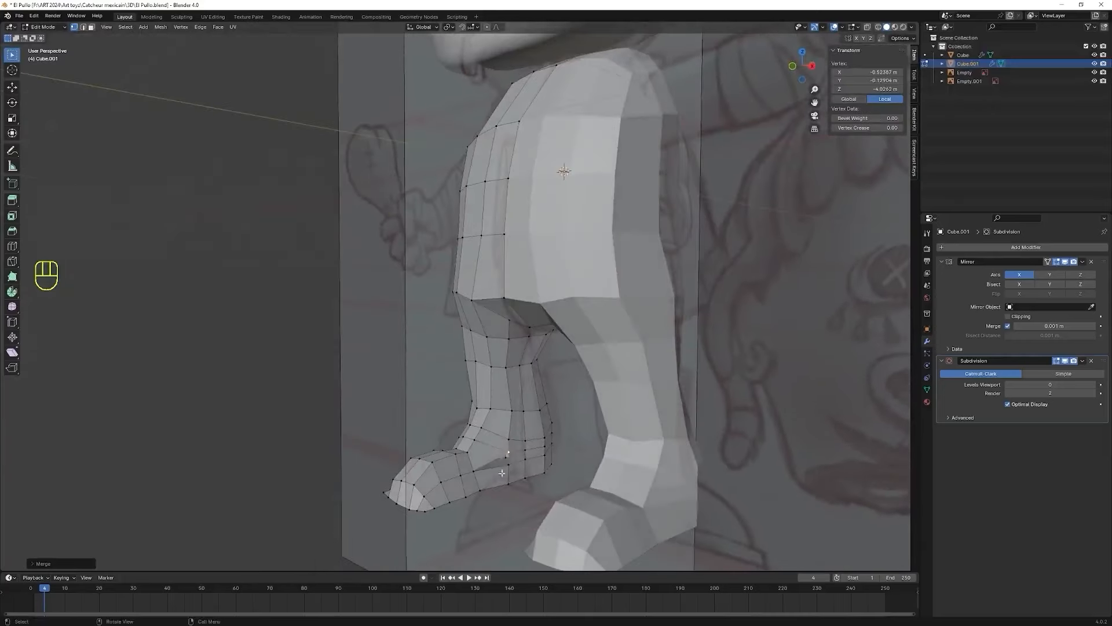
shift+click(508, 465)
key(m)
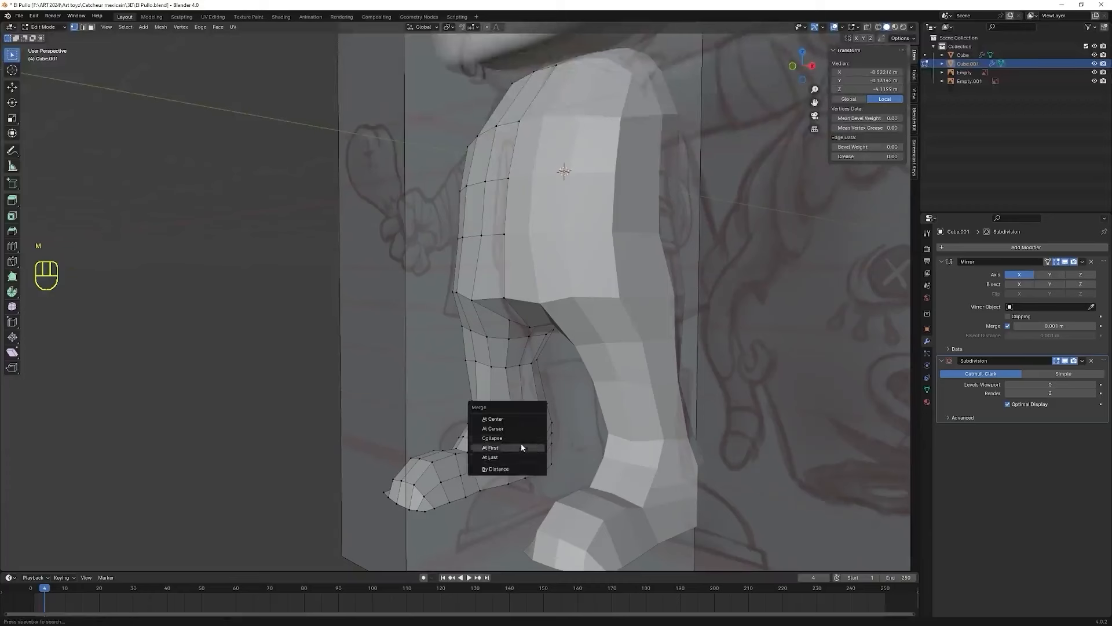
click(533, 452)
click(525, 449)
shift+click(525, 458)
key(m)
click(526, 457)
click(545, 447)
shift+click(545, 454)
key(m)
click(545, 457)
- Add a loop cut to the foot and scale the new loop
middle_drag(852, 520, 391, 499)
key(ctrl+r)
click(347, 484)
key(s)
click(454, 484)
- Shift two edge loops of the foot along the X axis to refine its width
alt+click(382, 496)
key(g)
key(x)
click(401, 503)
alt+click(447, 490)
key(g)
key(y)
key(x)
click(502, 499)
- Select two neighbouring vertices on the foot and move them together along the X axis
middle_drag(502, 499, 484, 483)
click(447, 505)
shift+click(462, 500)
click(450, 504)
alt+click(453, 503)
click(462, 500)
shift+click(476, 498)
key(g)
key(x)
click(520, 512)
- Move one foot vertex along the X axis and reposition another one freely
scroll(444, 541, up, 2)
click(454, 459)
key(g)
key(x)
click(459, 494)
middle_drag(591, 481, 649, 486)
click(429, 503)
key(g)
click(442, 506)
- Reposition two single foot vertices to smooth the foot's contour
middle_drag(442, 505, 383, 489)
click(378, 486)
key(g)
click(377, 488)
middle_drag(487, 492, 387, 400)
click(451, 458)
key(g)
click(449, 477)
- Nudge further individual foot vertices to even out the spacing of the edge flow
click(453, 461)
key(g)
click(457, 457)
key(g)
click(459, 455)
click(375, 460)
key(g)
click(374, 464)
middle_drag(374, 464, 383, 484)
scroll(456, 434, down, 4)
middle_drag(456, 434, 475, 421)
click(470, 425)
key(g)
click(465, 428)
- Move the vertex near the outer side of the toe tip along the Z axis
scroll(375, 432, up, 5)
middle_drag(375, 431, 532, 559)
click(591, 557)
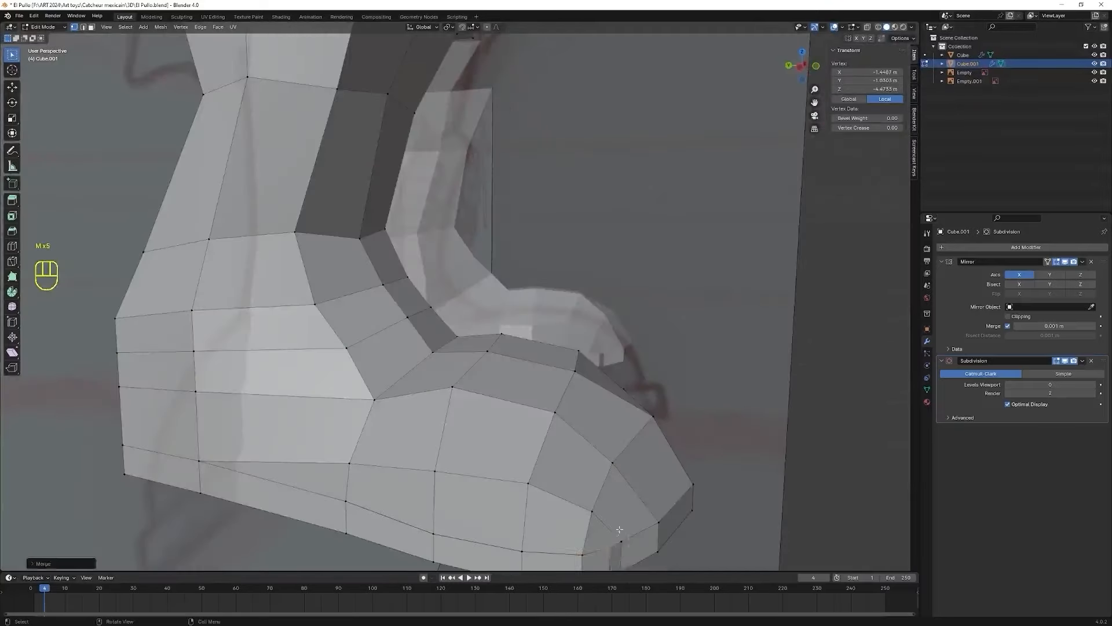
key(g)
key(z)
click(631, 492)
- Move a vertex on the top of the toe along the X axis
scroll(631, 492, down, 5)
middle_drag(631, 492, 462, 409)
click(367, 364)
key(g)
key(x)
click(359, 367)
- Reposition vertex pairs on the inner edge of the toe to round its outline
click(411, 343)
click(425, 372)
shift+click(427, 385)
key(g)
click(464, 411)
click(419, 396)
shift+click(420, 400)
key(g)
click(417, 420)
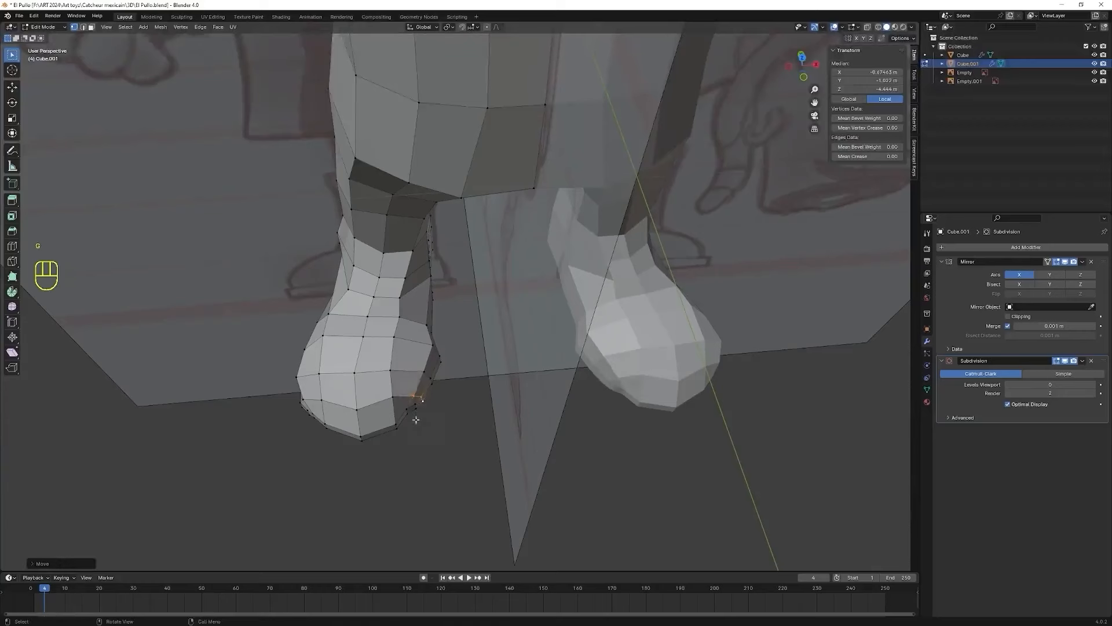
- Merge the doubled upper and lower vertices on the inner rim of the toe at their centers
scroll(417, 431, up, 1)
middle_drag(420, 458, 372, 417)
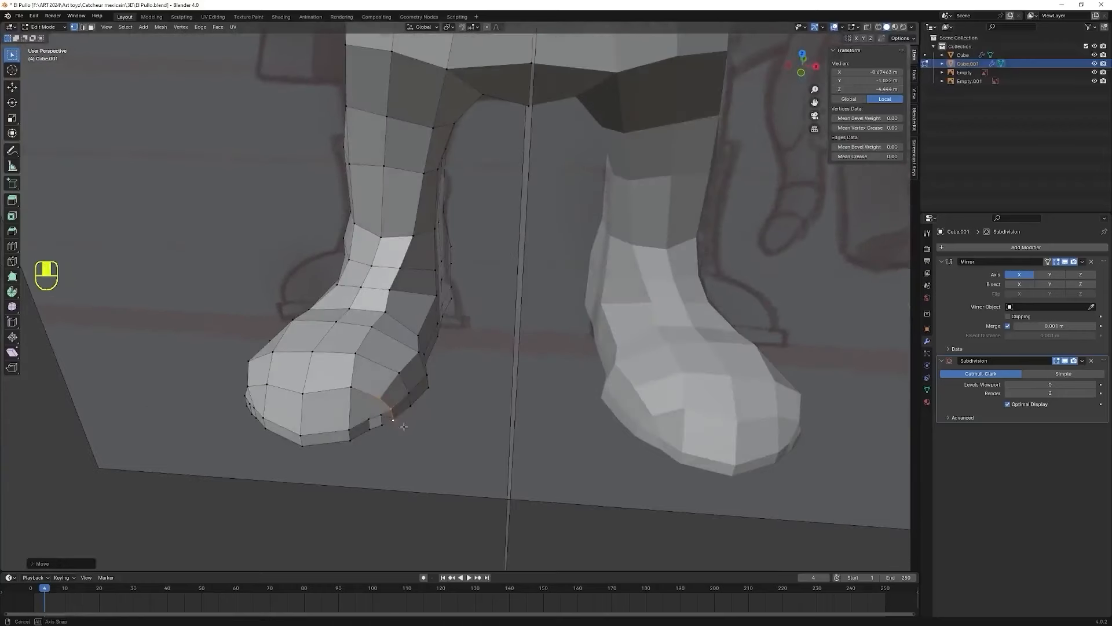
click(370, 418)
shift+click(351, 430)
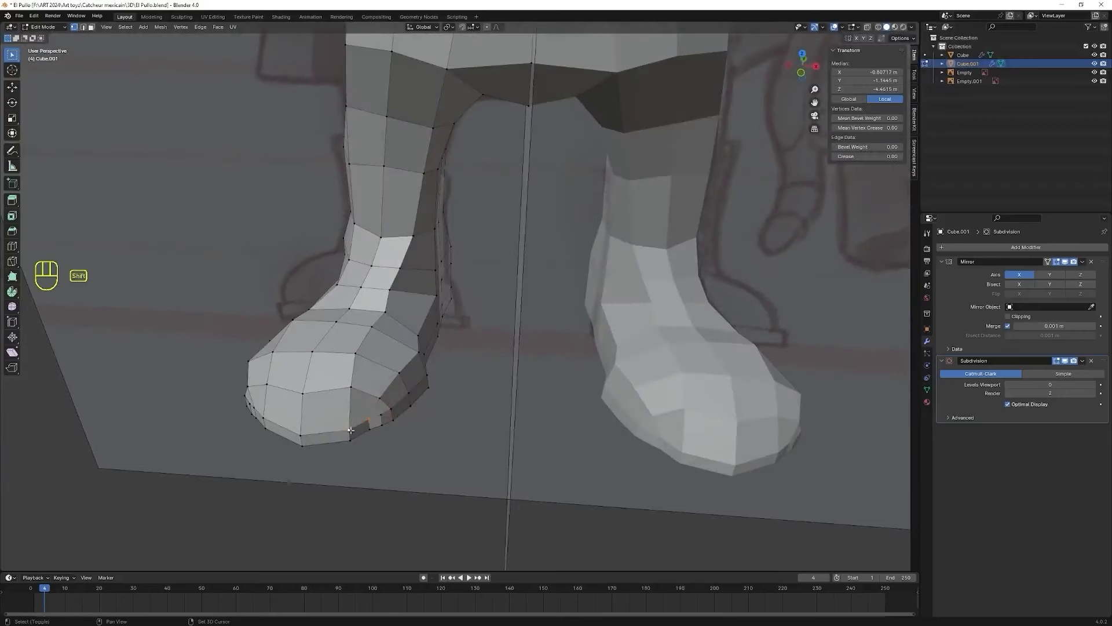
click(369, 421)
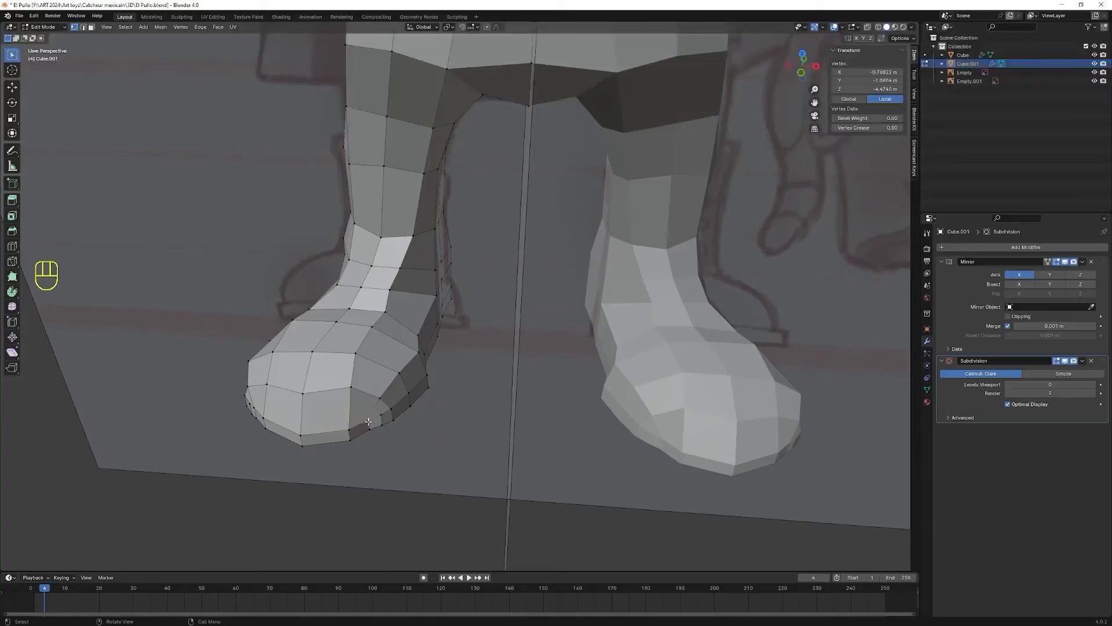
shift+click(382, 415)
key(m)
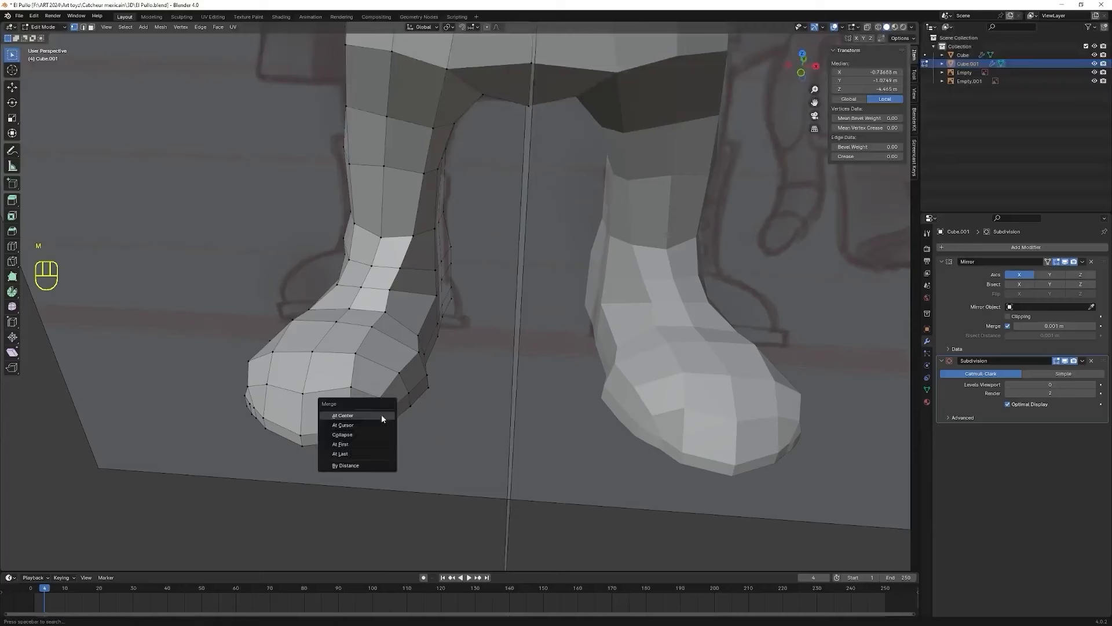
click(382, 416)
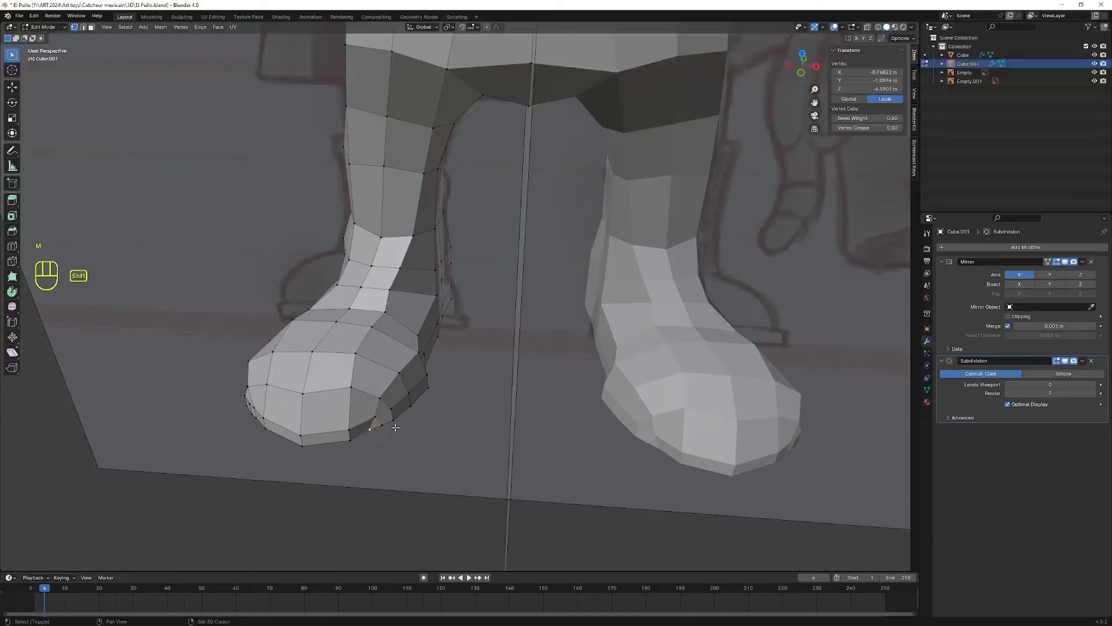
shift+click(384, 428)
key(m)
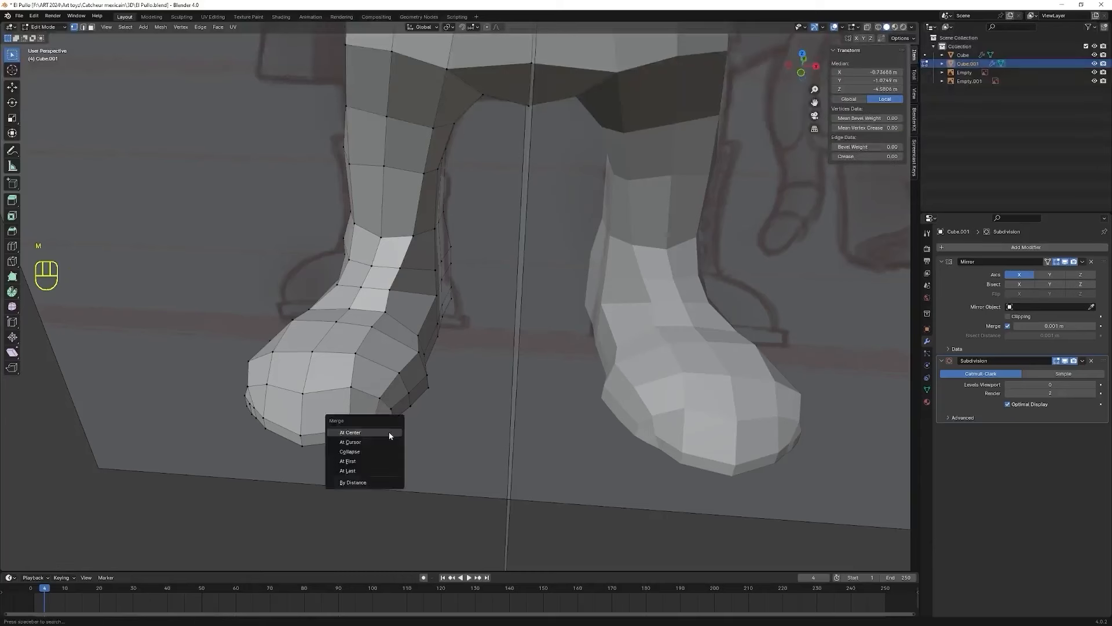
click(389, 435)
- Select the short vertical edge on the toe's inner rim and move it slightly outward to follow the toe's curve
middle_drag(383, 444, 407, 467)
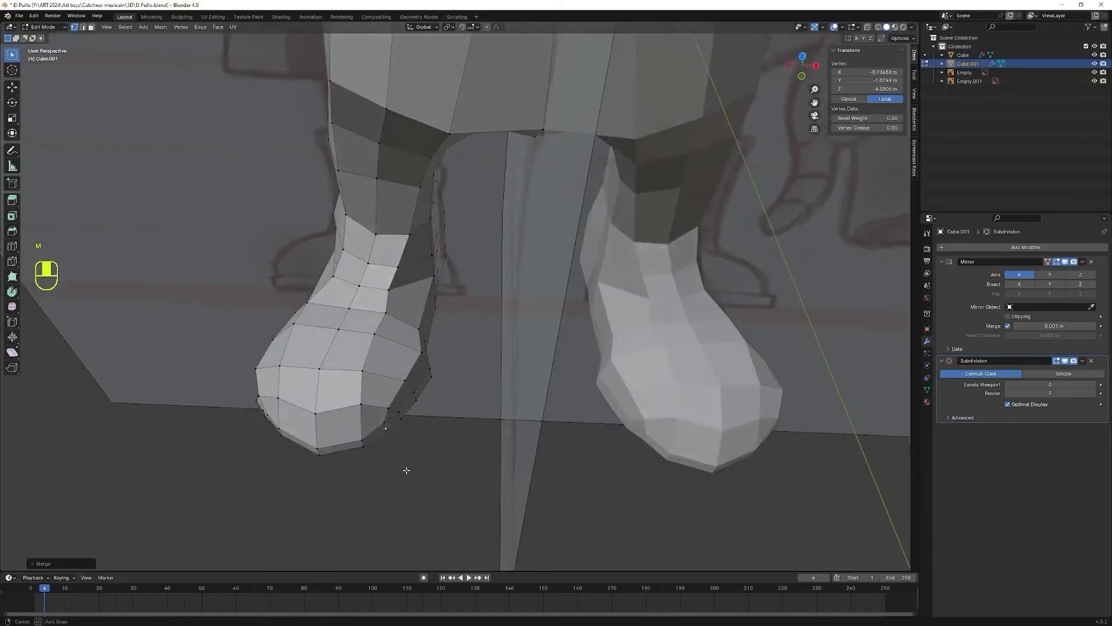
shift+click(384, 426)
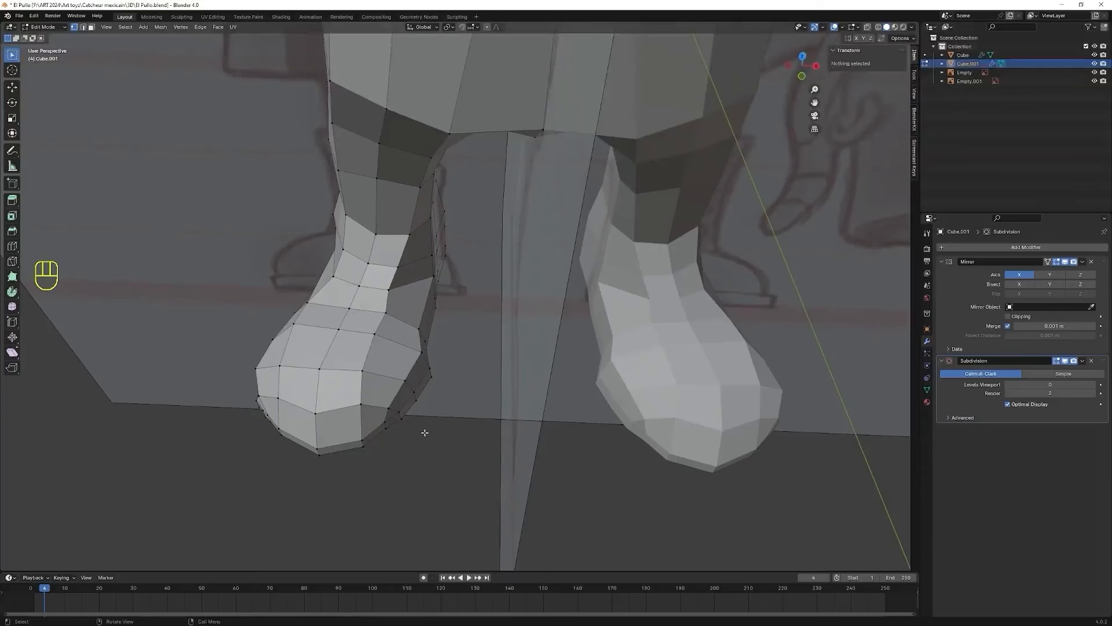
click(385, 427)
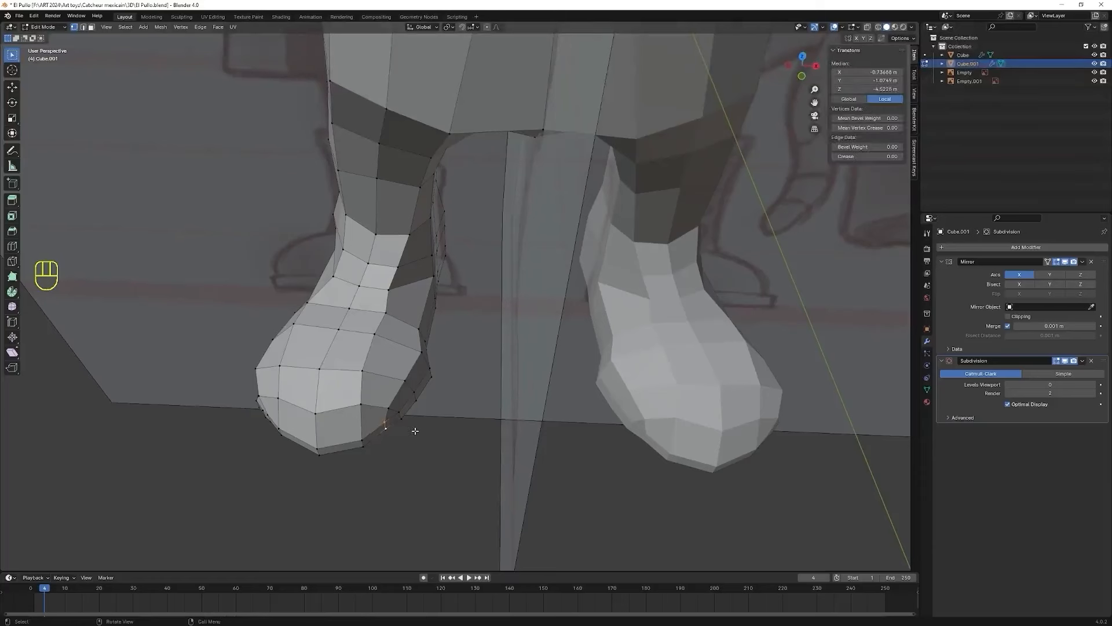
key(g)
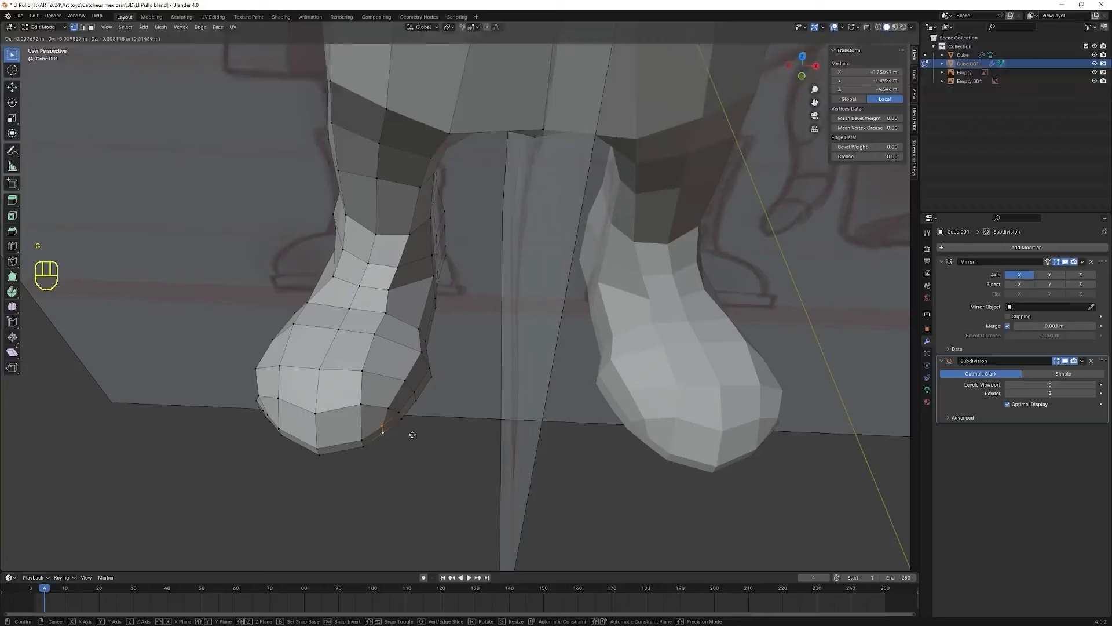
click(412, 434)
- Merge the doubled upper and lower vertices on the outer rim of the toe
middle_drag(368, 472, 377, 508)
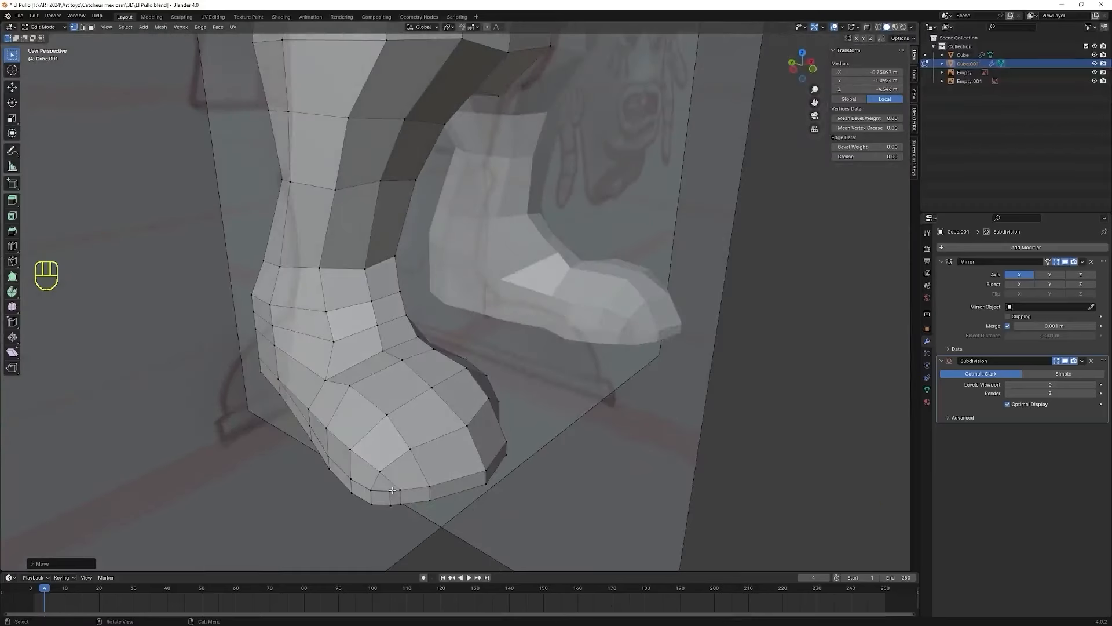
shift+click(392, 490)
key(m)
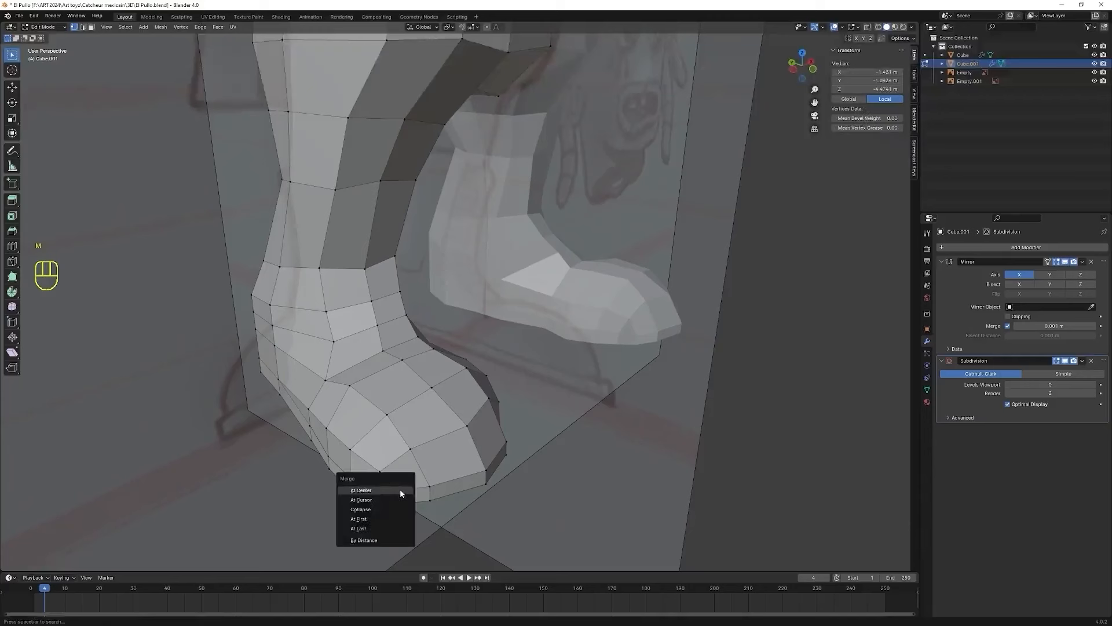
click(398, 491)
click(388, 488)
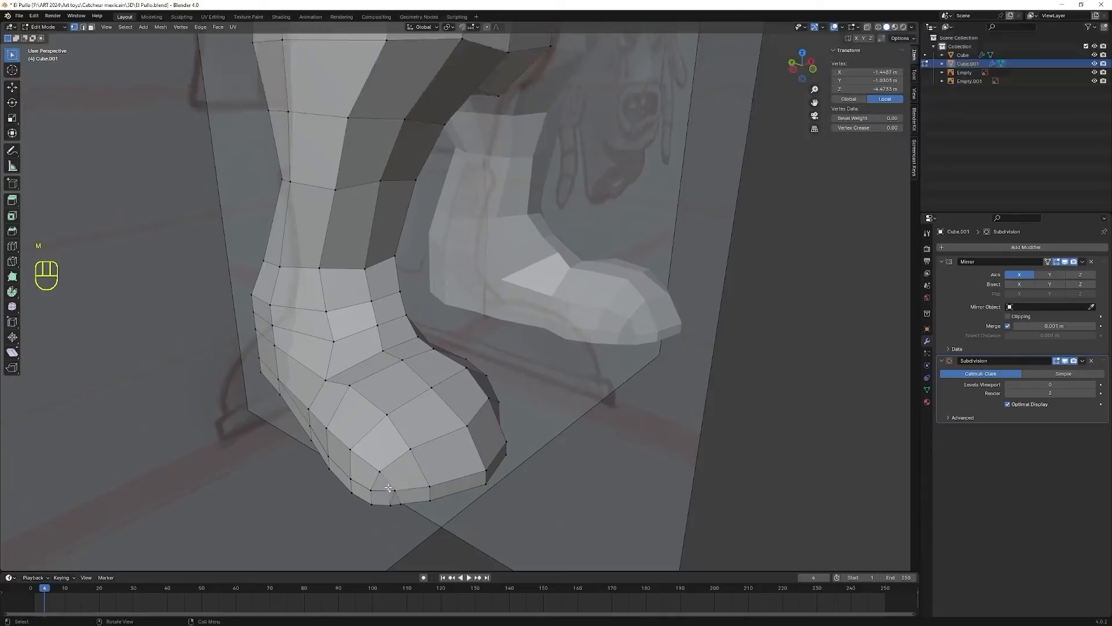
shift+click(392, 490)
key(m)
click(399, 507)
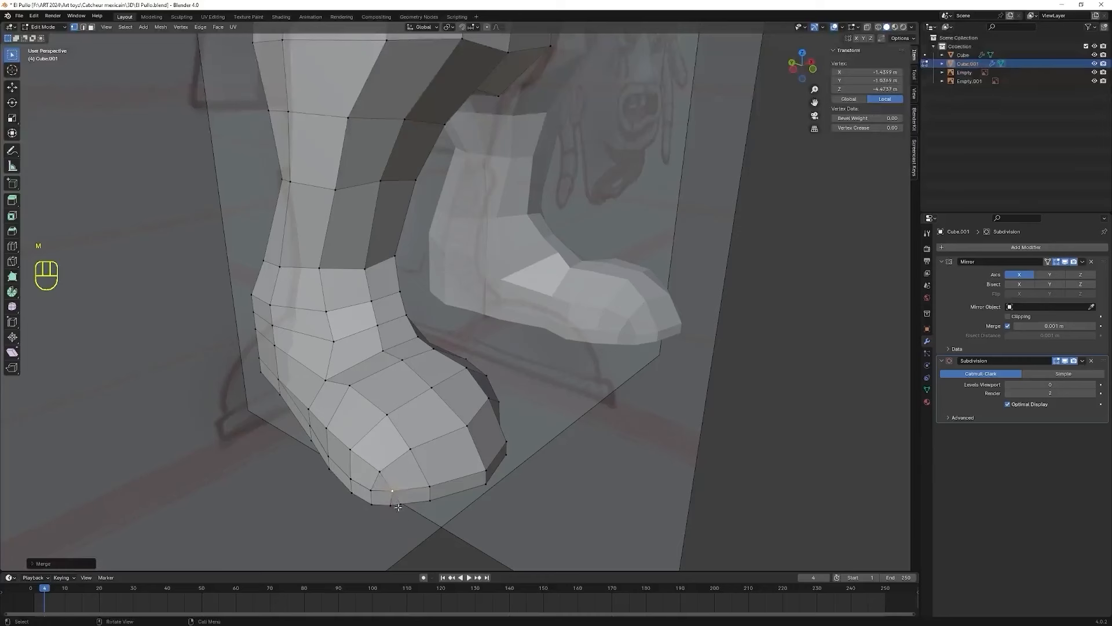
drag(386, 513, 400, 504)
key(m)
click(404, 504)
drag(397, 503, 397, 502)
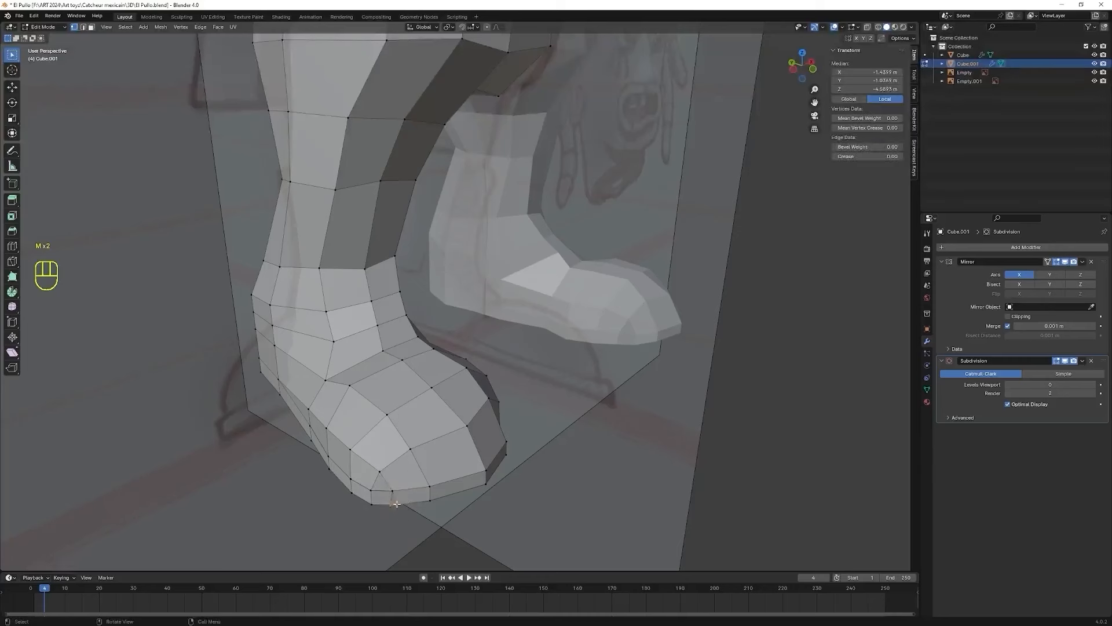
key(m)
click(397, 503)
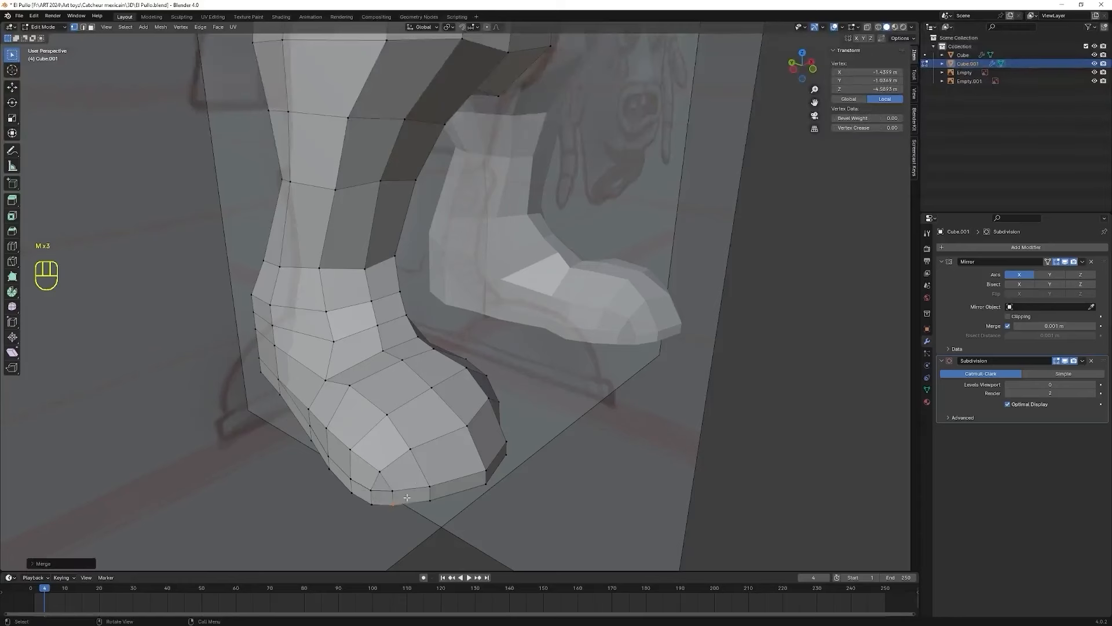
- Merge the remaining closely spaced vertices along the outer toe rim
scroll(408, 498, down, 2)
middle_drag(412, 472, 426, 471)
shift+click(435, 438)
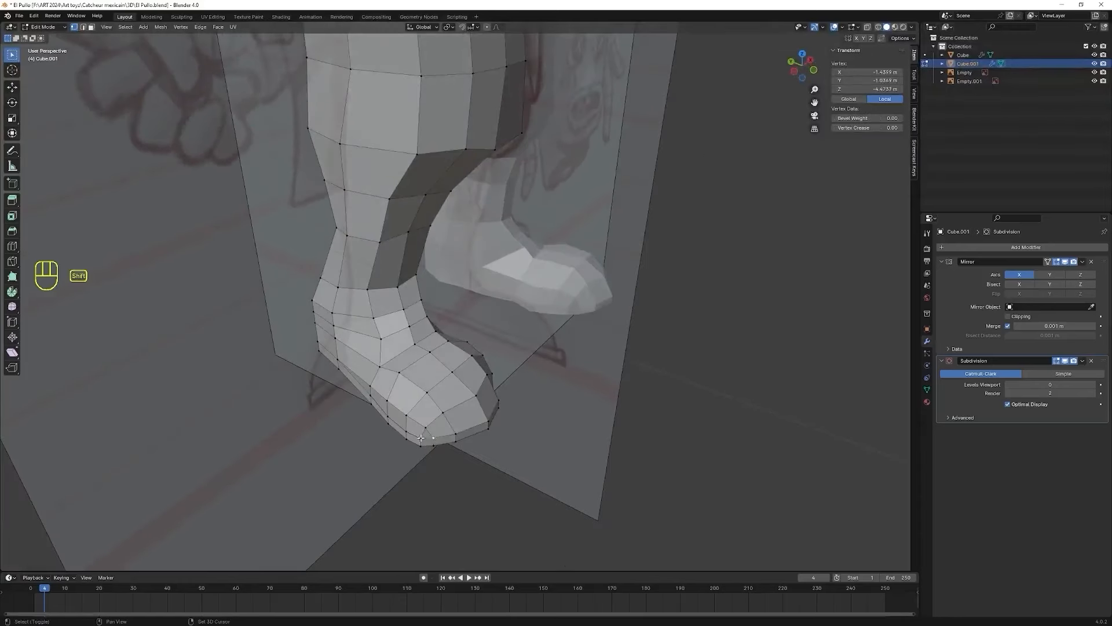
key(m)
click(423, 455)
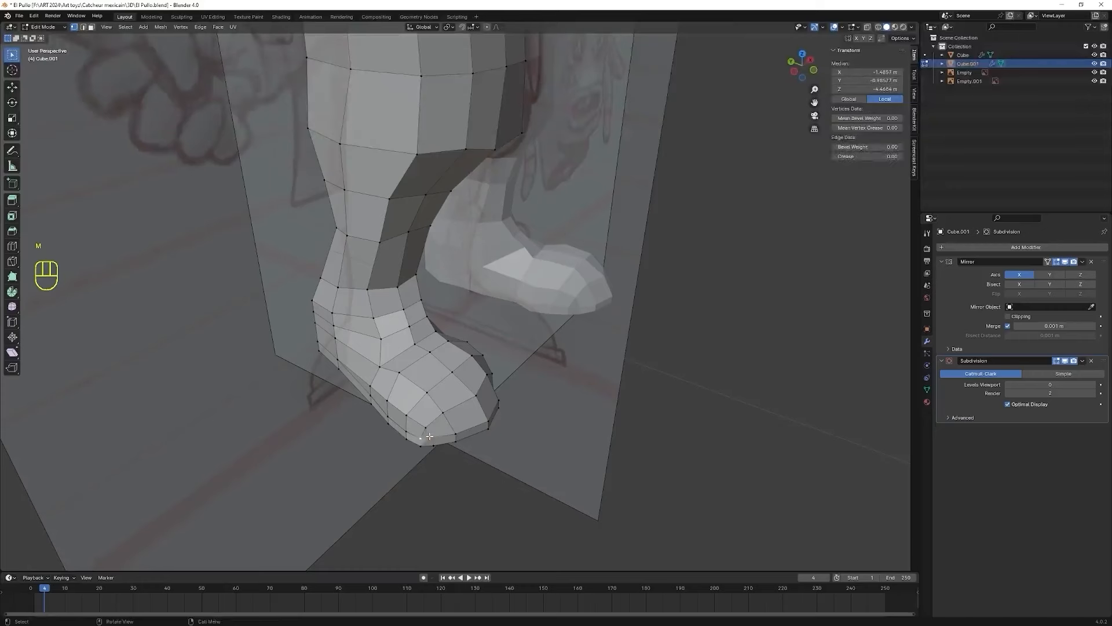
shift+click(442, 444)
key(m)
click(441, 444)
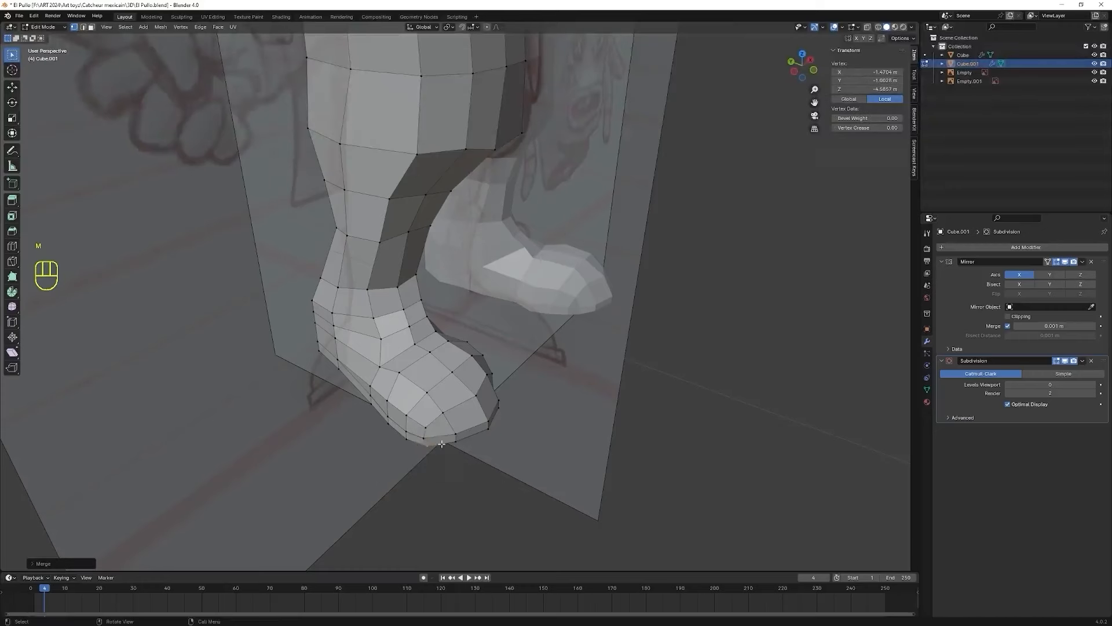
- Set the Subdivision modifier's viewport level to 2 and check the smoothed legs and feet
middle_drag(476, 460, 371, 481)
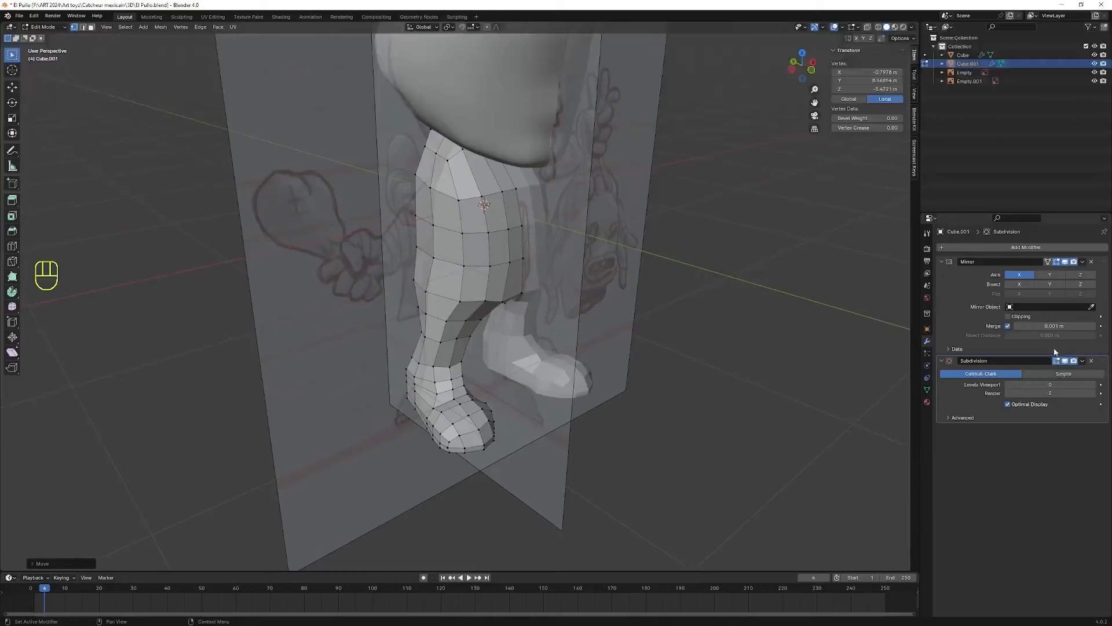
click(1095, 385)
click(1095, 385)
click(742, 450)
middle_drag(743, 450, 511, 438)
middle_drag(699, 466, 660, 408)
- In front view, widen the whole foot along the X axis and shift it along X to match the reference
key(KP_1)
drag(340, 380, 483, 452)
key(s)
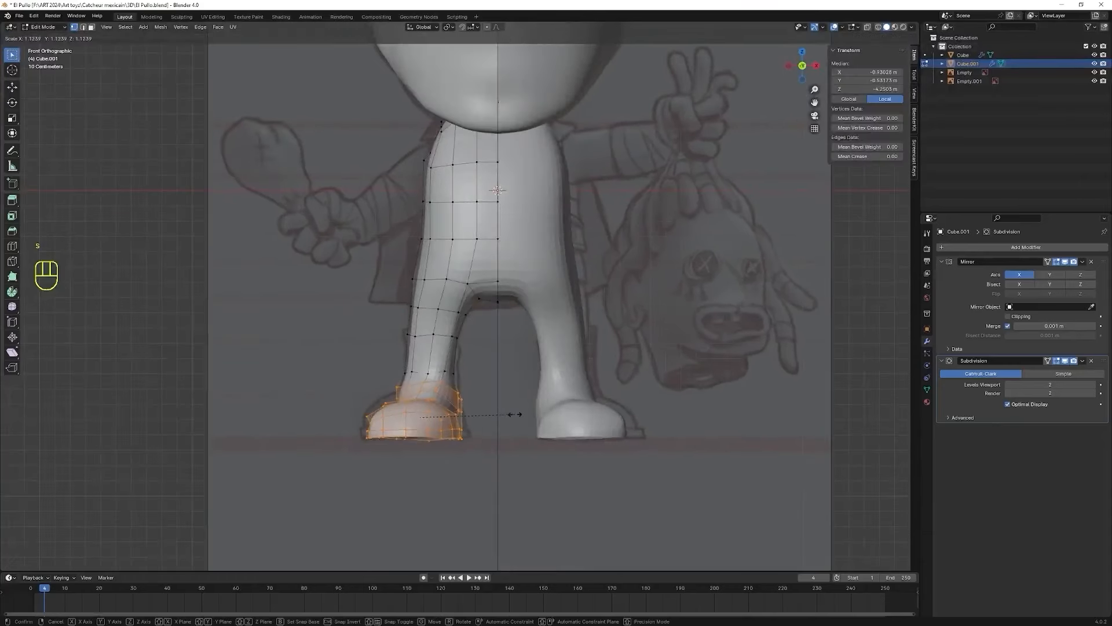
key(y)
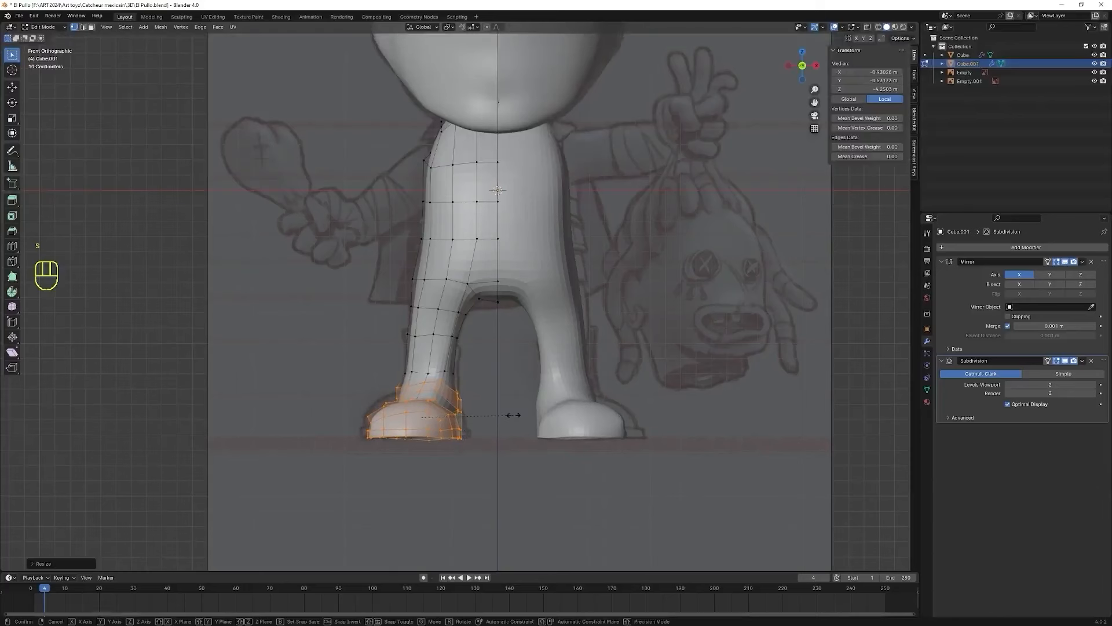
key(x)
click(536, 422)
key(g)
key(x)
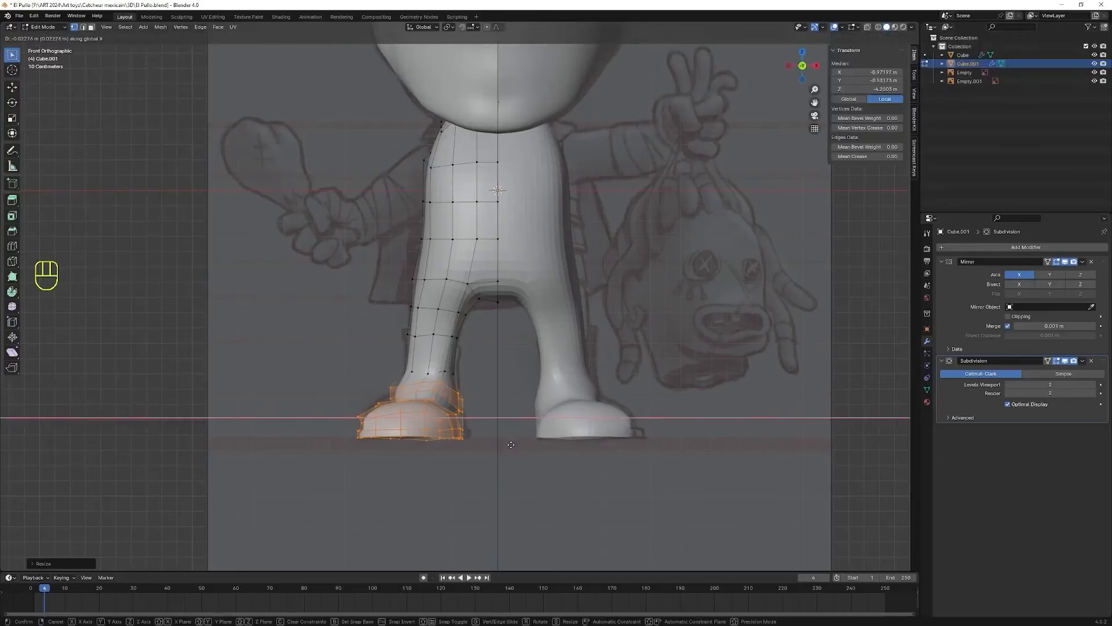
click(513, 446)
- Select the ring of edges around the ankle and scale it narrower along the X axis
alt+click(423, 381)
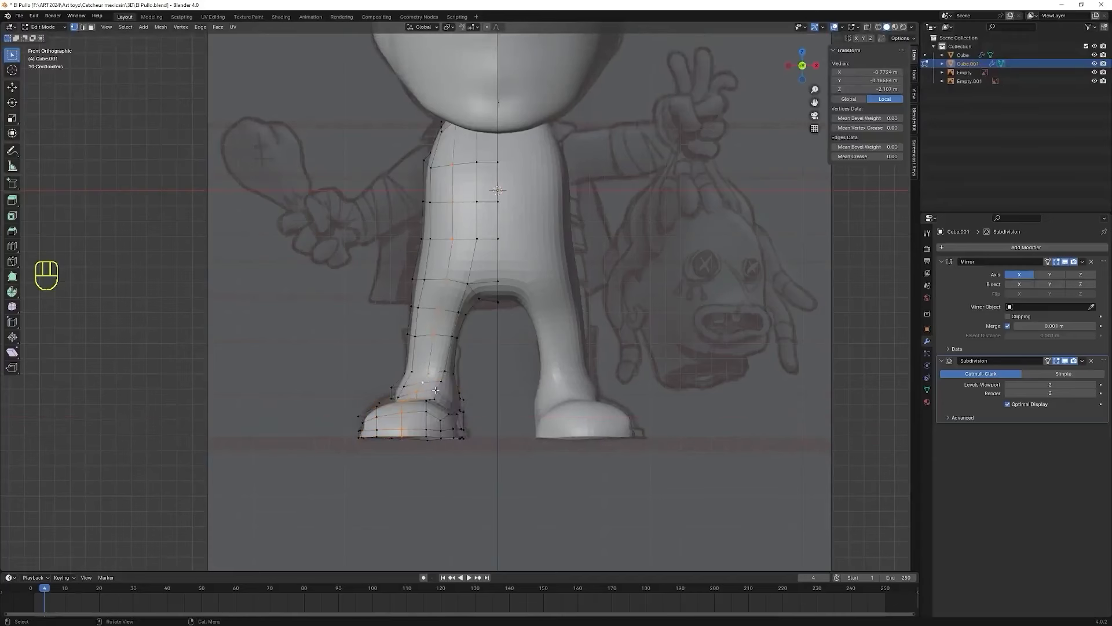
key(s)
key(x)
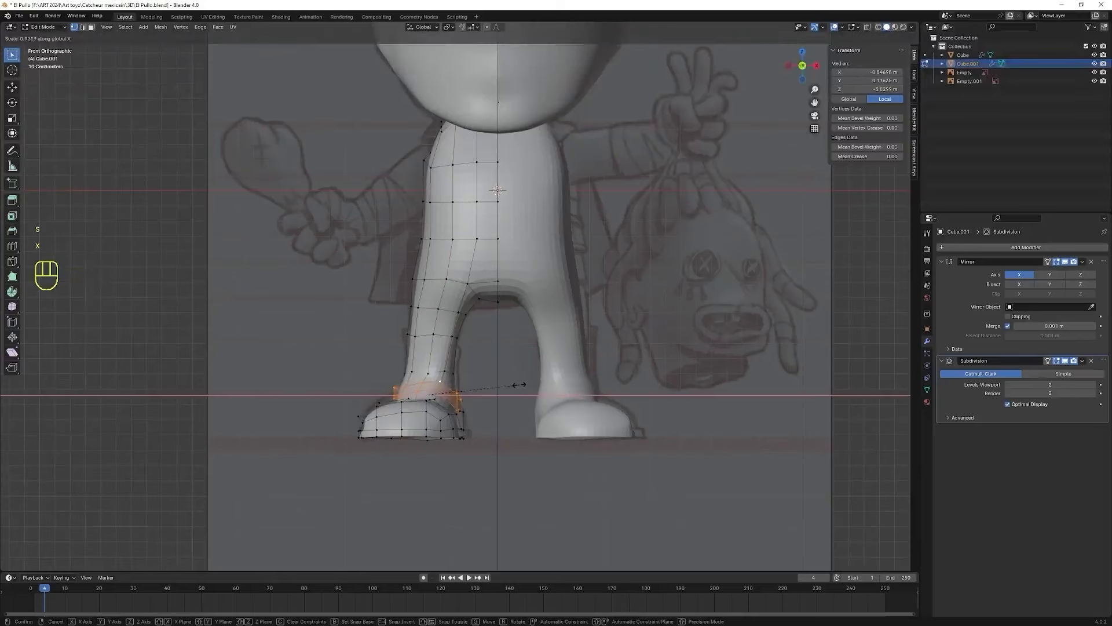
click(517, 385)
middle_drag(517, 385, 449, 388)
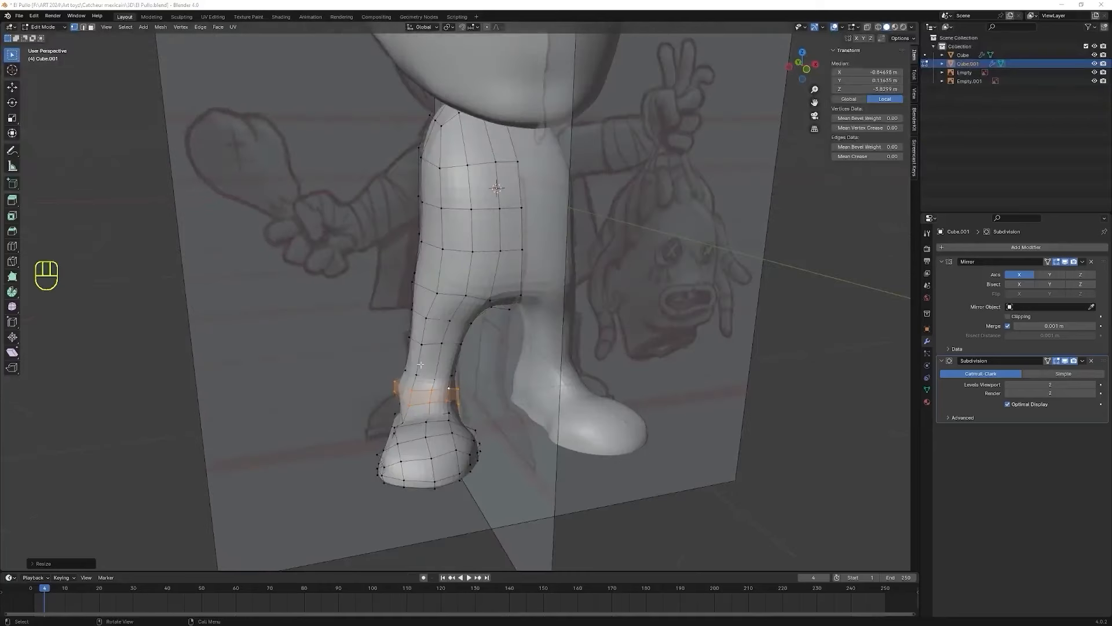
- In side view, move the selected ankle ring to follow the reference, and shift selected foot vertices along the X axis
key(KP_1)
key(KP_3)
key(g)
click(626, 405)
middle_drag(626, 405, 465, 470)
shift+click(465, 470)
key(g)
key(x)
click(354, 499)
- Move individual vertices around the lower leg and foot to smooth the boot's shape
middle_drag(376, 478, 481, 440)
scroll(481, 440, up, 3)
shift+middle_drag(481, 441, 441, 307)
middle_drag(377, 423, 538, 327)
click(411, 459)
scroll(258, 328, down, 3)
click(377, 349)
key(g)
click(394, 350)
key(g)
click(560, 321)
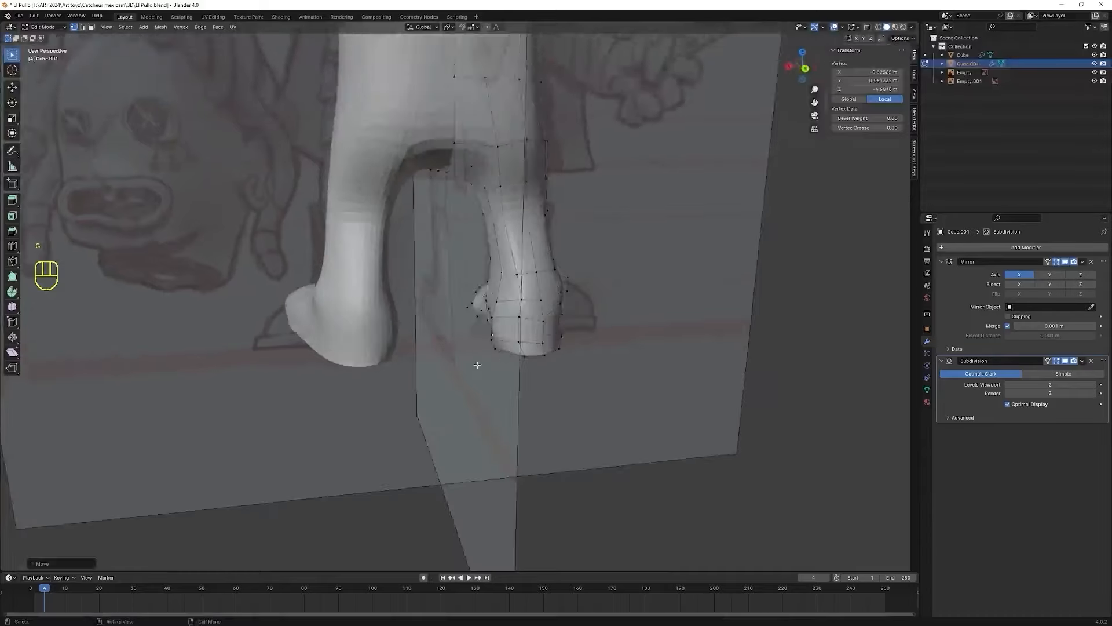
- Reposition more vertices around the boot's inner side and lower rim to even out the mesh flow
middle_drag(476, 365, 232, 347)
key(g)
click(422, 343)
middle_drag(422, 342, 400, 307)
key(g)
click(425, 224)
click(374, 313)
key(g)
scroll(400, 307, up, 1)
click(384, 400)
key(g)
click(382, 394)
middle_drag(299, 371, 313, 341)
- Select the open edge loop around the foot's underside and extrude it in two passes along Z to form the sole rim
alt+click(481, 362)
key(e)
key(g)
key(z)
click(487, 362)
mouse_move(487, 362)
middle_down()
mouse_move(584, 337)
mouse_move(476, 364)
middle_up()
key(e)
key(g)
key(z)
click(489, 366)
- Select opposite edges of the open sole under the midfoot and fill faces between them
middle_drag(556, 371, 419, 431)
middle_drag(359, 377, 394, 338)
click(401, 337)
shift+click(477, 315)
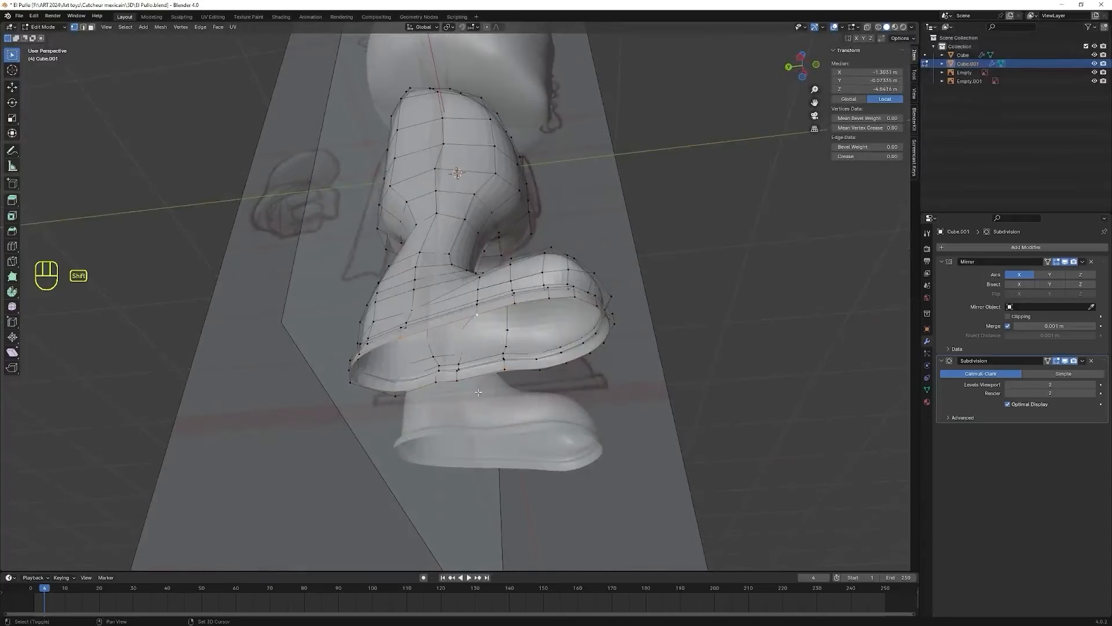
shift+click(457, 381)
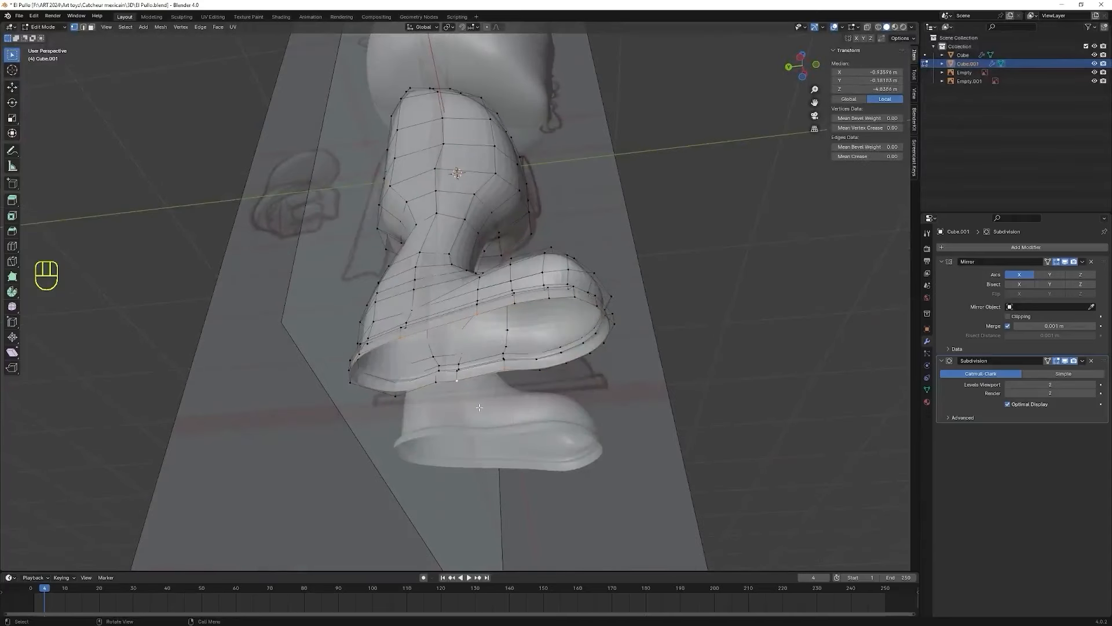
key(f)
middle_drag(458, 373, 453, 324)
click(441, 305)
shift+click(415, 219)
key(f)
- Continue filling faces between opposite sole rim edges from the ball of the foot up to the toe tip
click(497, 195)
middle_drag(496, 195, 516, 249)
shift+click(565, 314)
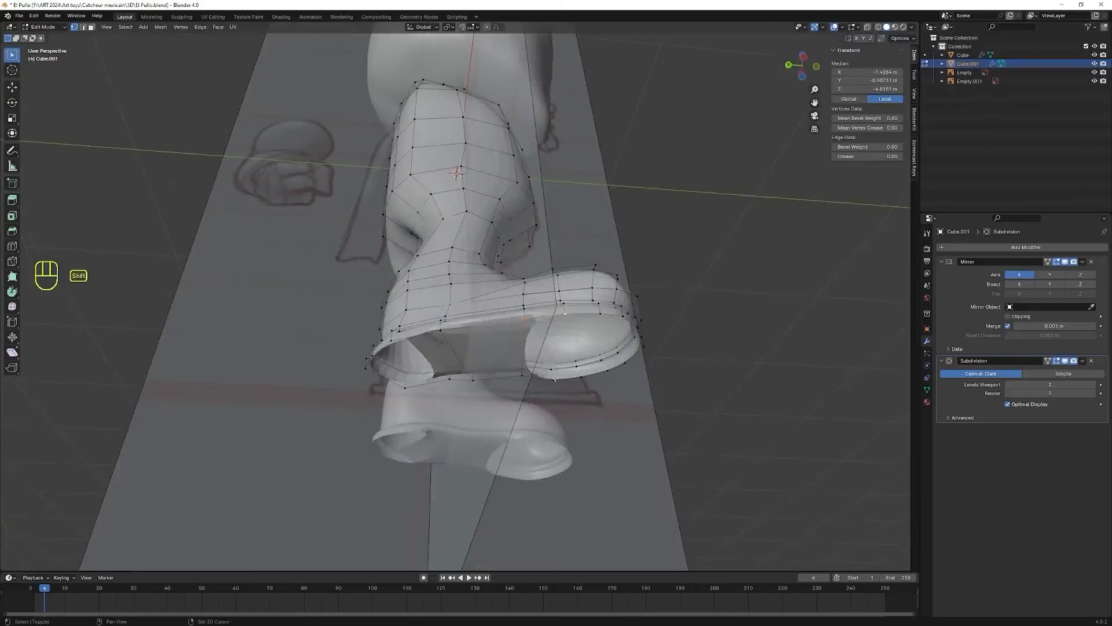
key(f)
click(564, 314)
shift+click(600, 313)
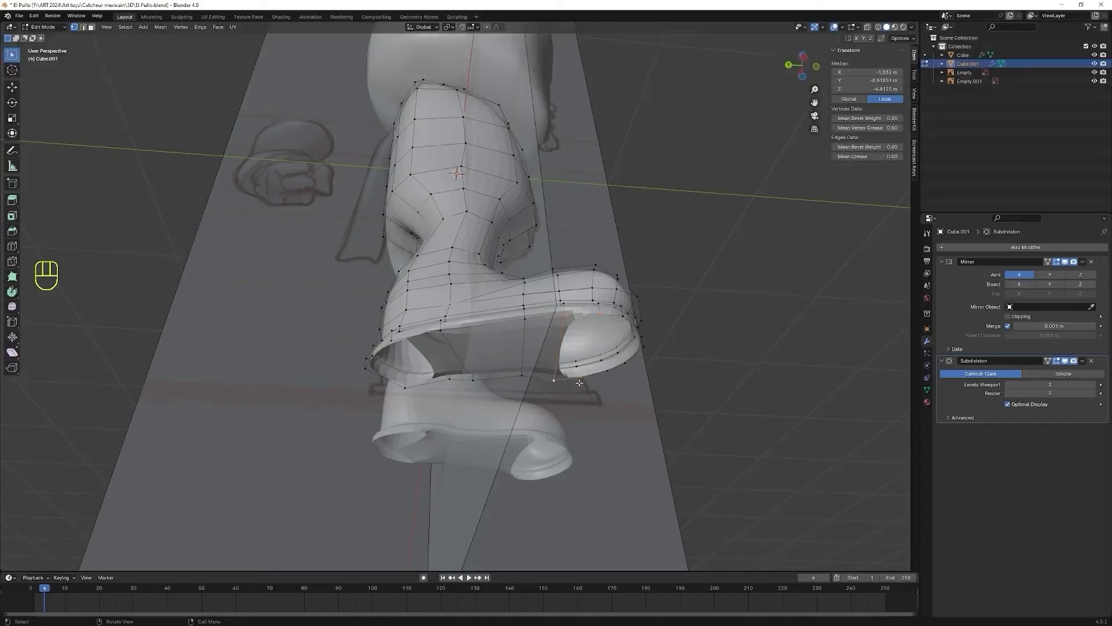
key(f)
click(606, 318)
key(s)
right_click(591, 373)
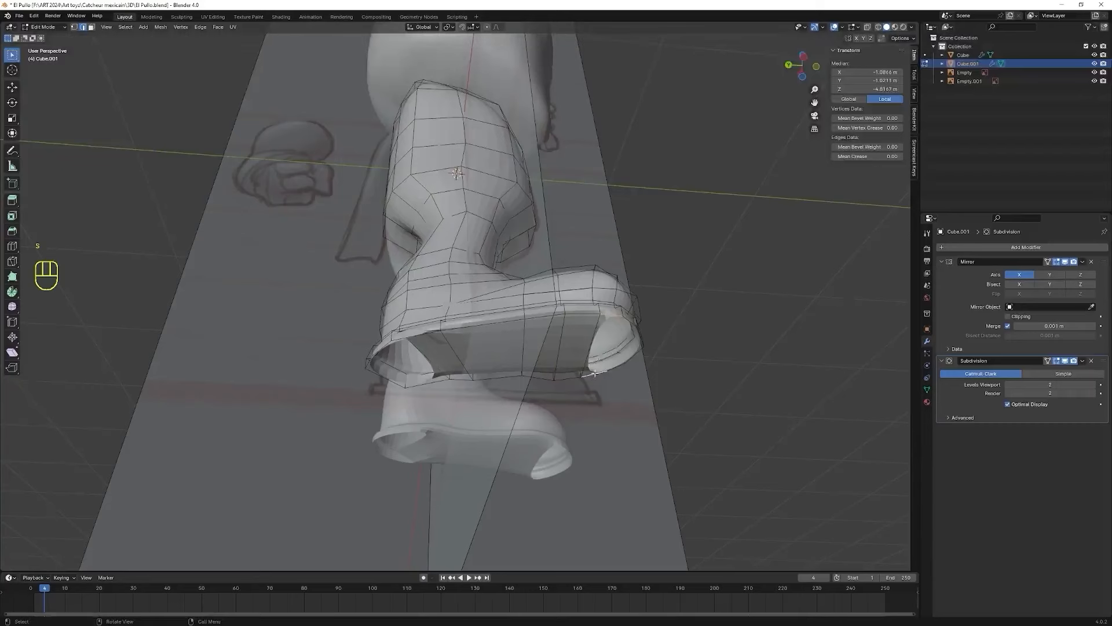
key(f)
- Fill a face between the opposite rim edges at the heel end of the sole
click(397, 343)
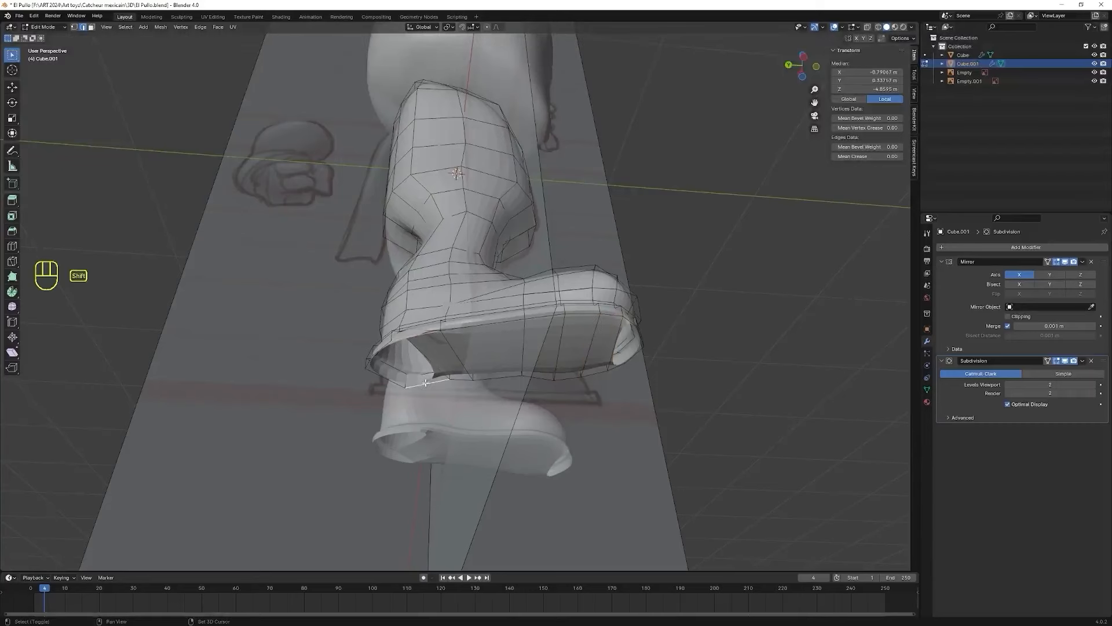
middle_drag(426, 383, 500, 359)
click(499, 360)
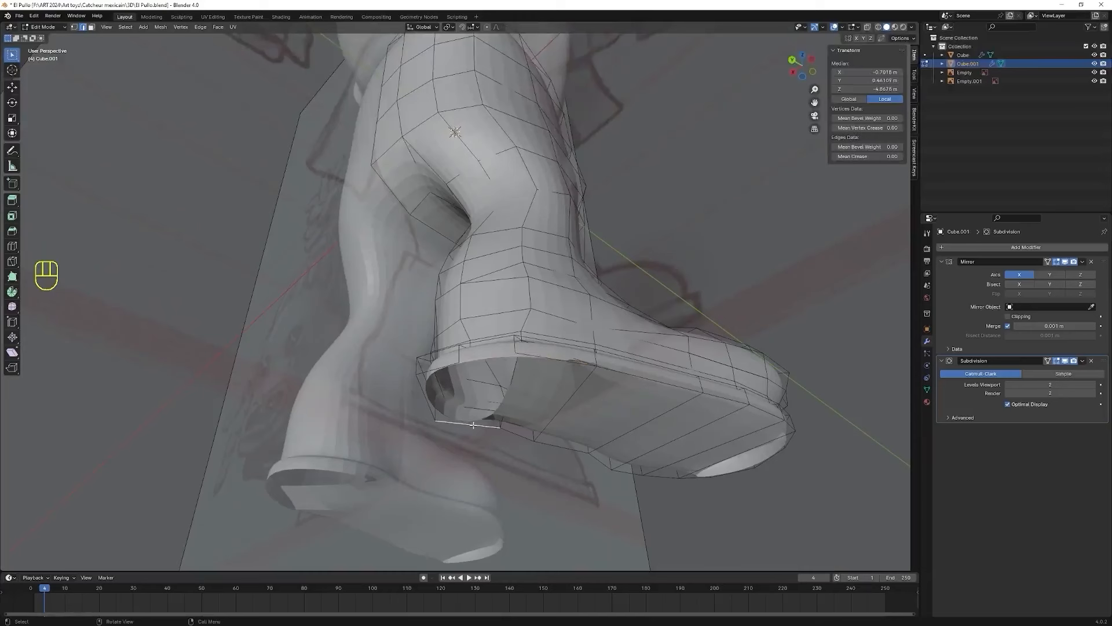
key(f)
- Try to close the remaining opening at the back of the heel with a single face
click(435, 369)
shift+click(427, 391)
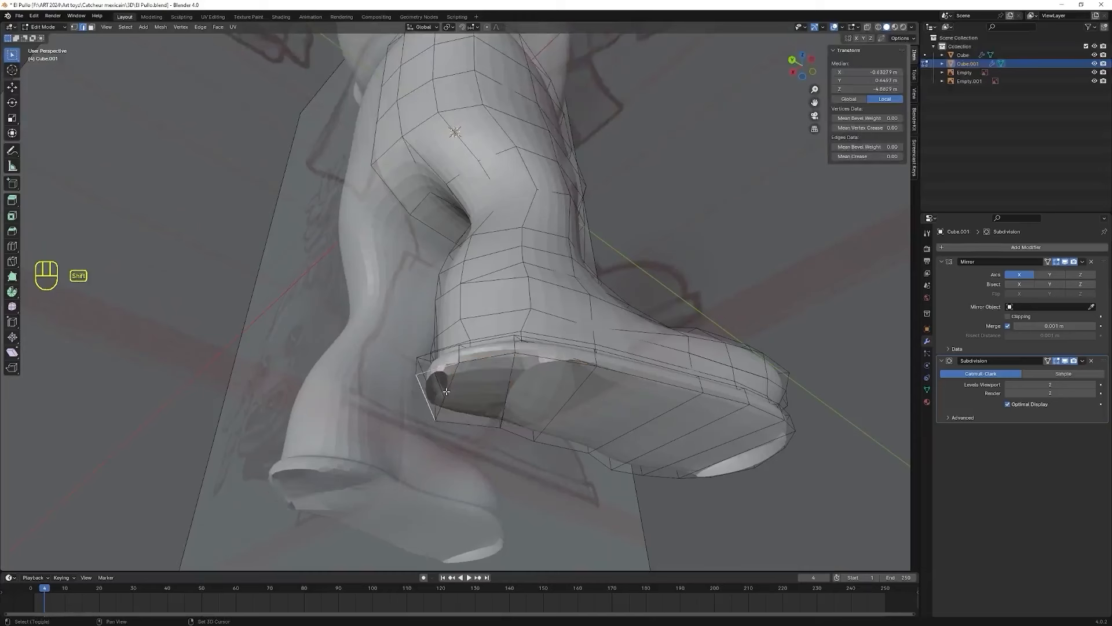
key(f)
middle_drag(446, 392, 616, 430)
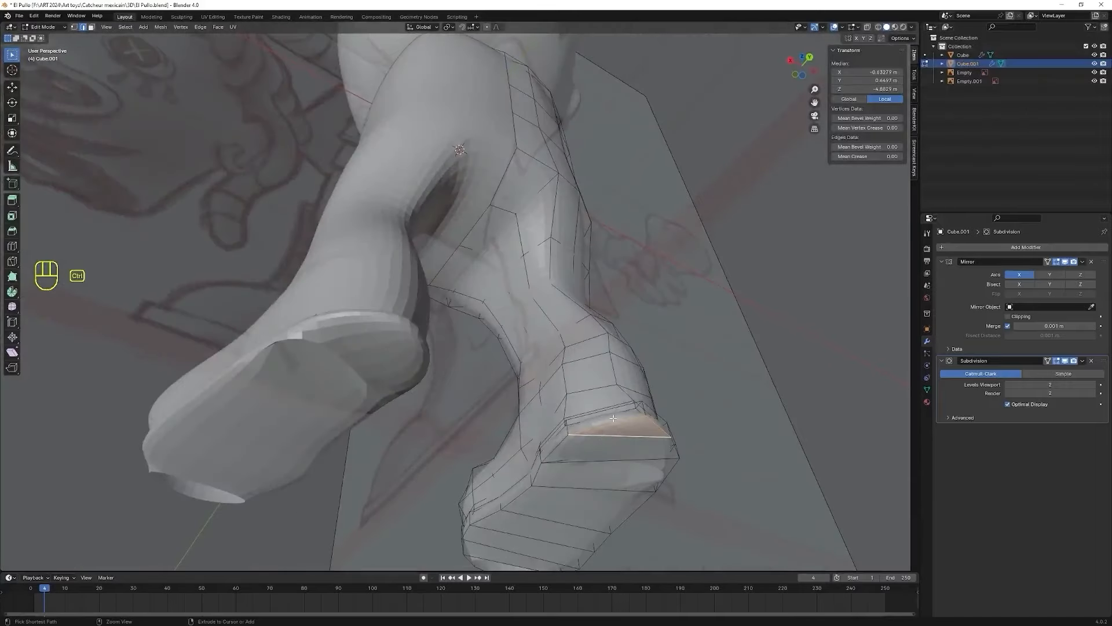
key(ctrl+z)
- Add a loop cut down the middle of the heel and move its rim edge to round the back of the sole
key(ctrl+r)
click(604, 423)
click(604, 423)
middle_drag(605, 454, 600, 394)
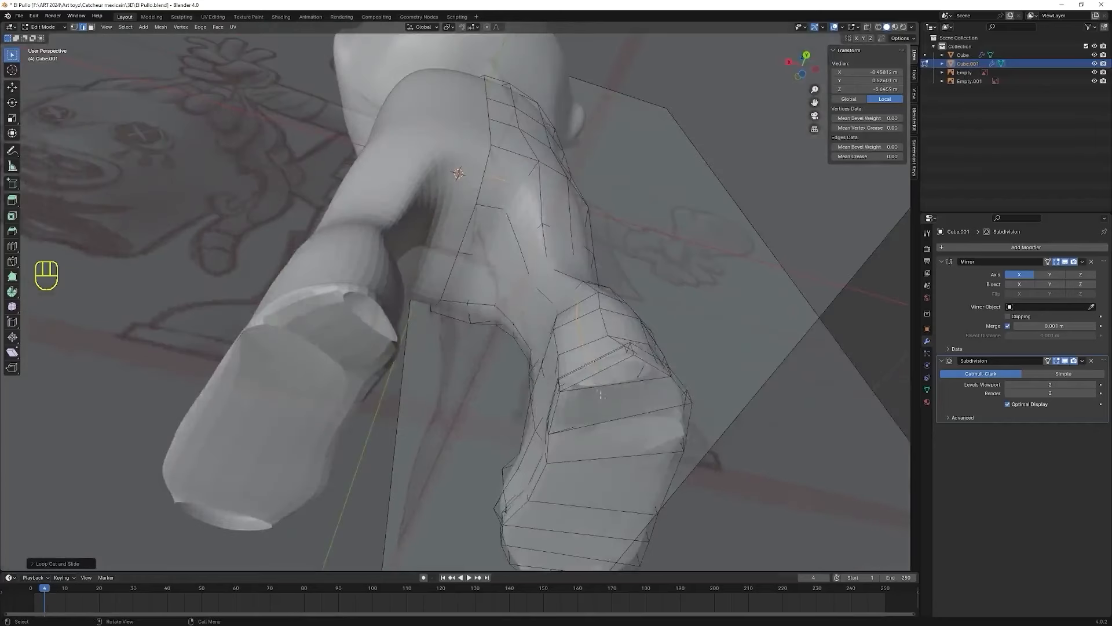
click(596, 369)
middle_drag(608, 433, 582, 473)
key(g)
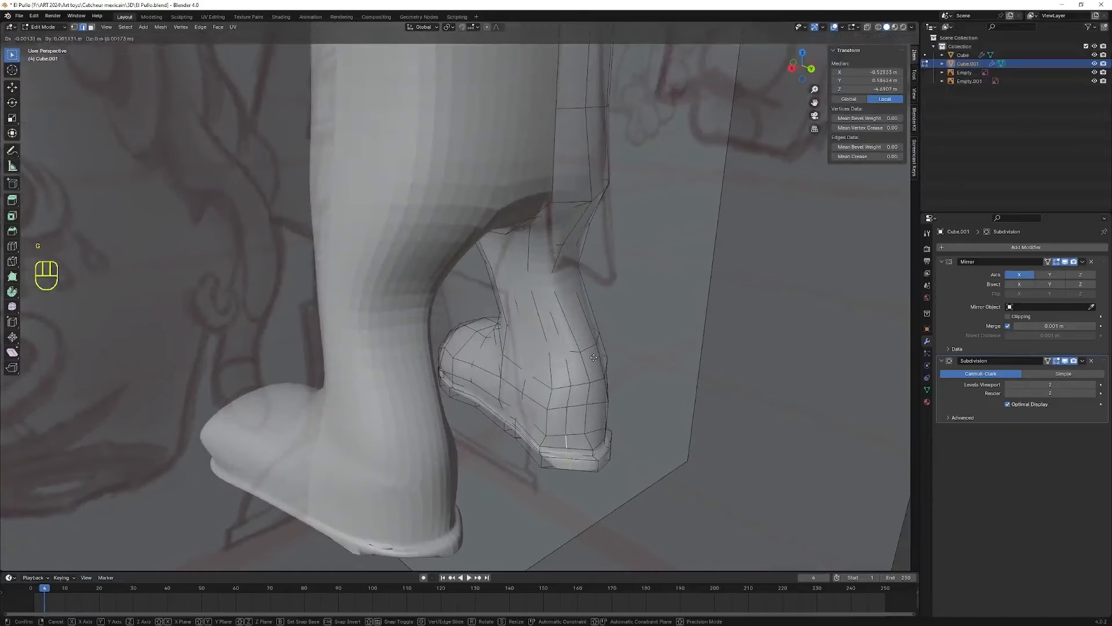
click(590, 365)
- Move a vertex at the back of the heel along Z and reposition it to even out the heel's curve
click(581, 422)
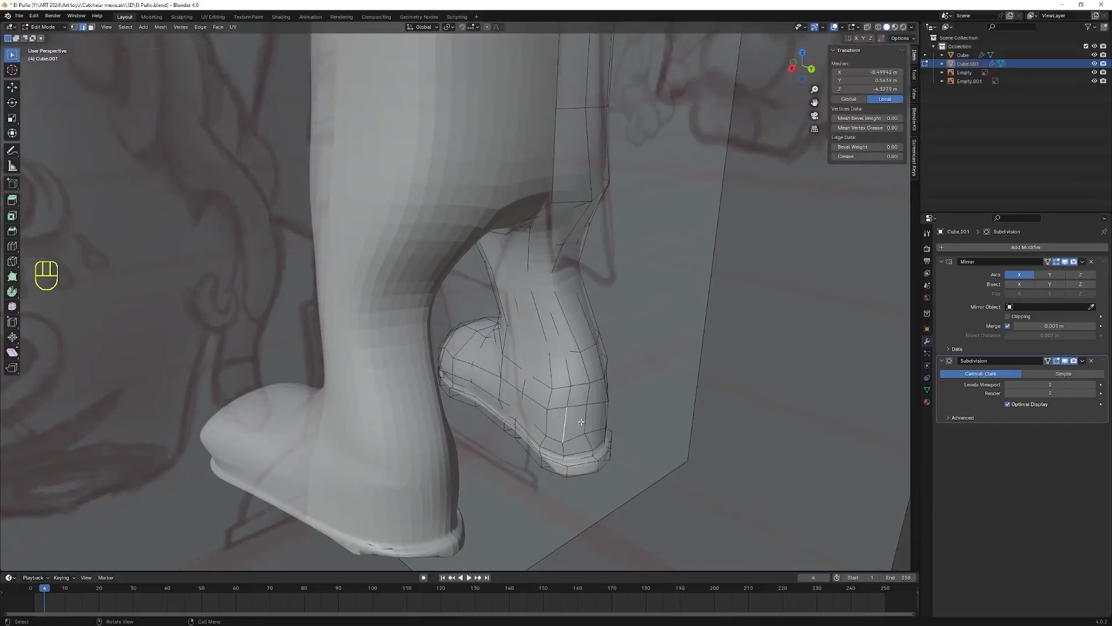
click(564, 444)
key(g)
key(z)
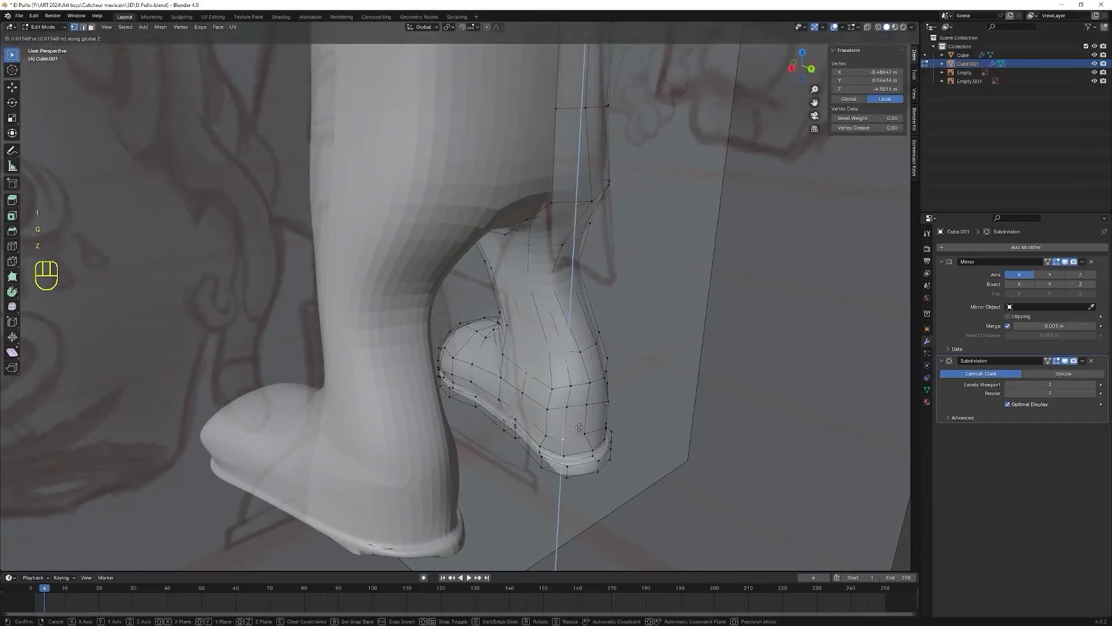
click(579, 428)
middle_drag(579, 428, 581, 466)
key(g)
click(581, 470)
- Move three vertices of the new loop up the back of the heel to space them evenly
click(555, 397)
key(g)
click(570, 401)
click(563, 384)
key(g)
click(574, 380)
click(557, 352)
key(g)
click(566, 355)
middle_drag(567, 355, 548, 430)
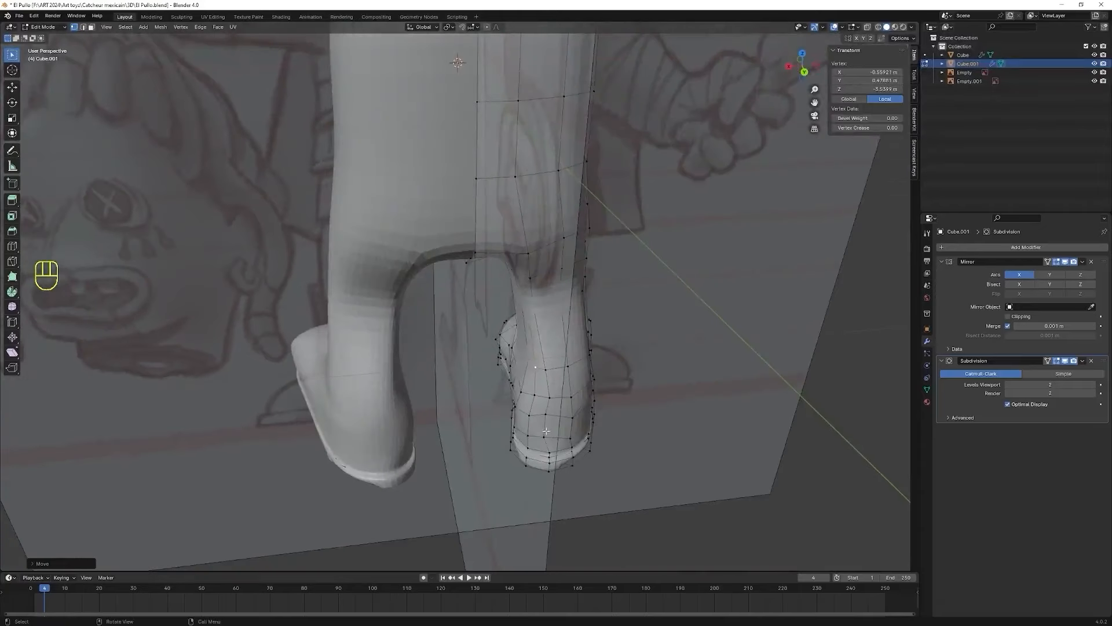
- Centre the loop's vertices along the back of the boot, from the heel up to the ankle
click(545, 433)
key(g)
click(564, 428)
click(547, 413)
key(g)
click(550, 413)
key(g)
click(553, 396)
click(548, 371)
key(g)
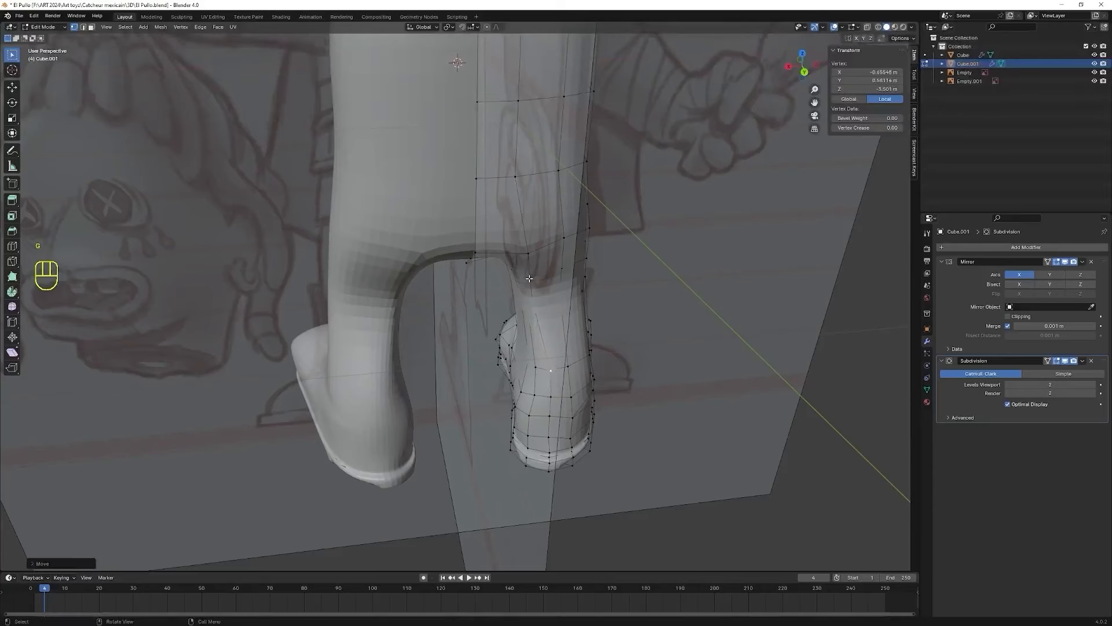
click(534, 278)
- Set the Subdivision modifier's viewport level to 0
middle_drag(534, 278, 441, 272)
scroll(440, 272, up, 3)
key(2)
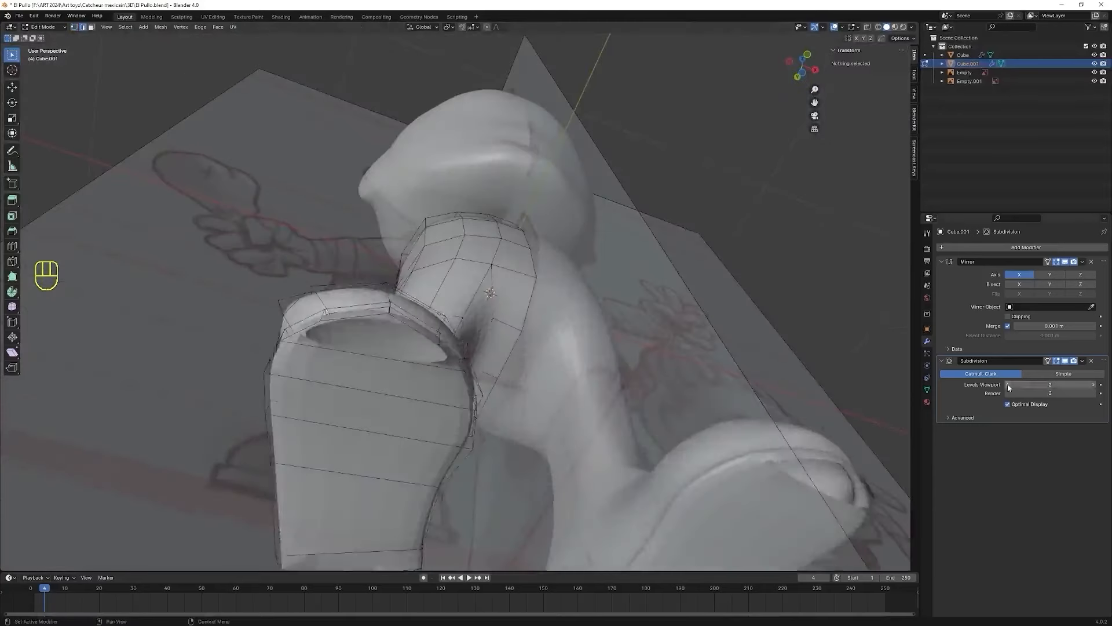
click(1008, 385)
click(1009, 385)
click(260, 402)
key(f)
middle_drag(260, 402, 410, 445)
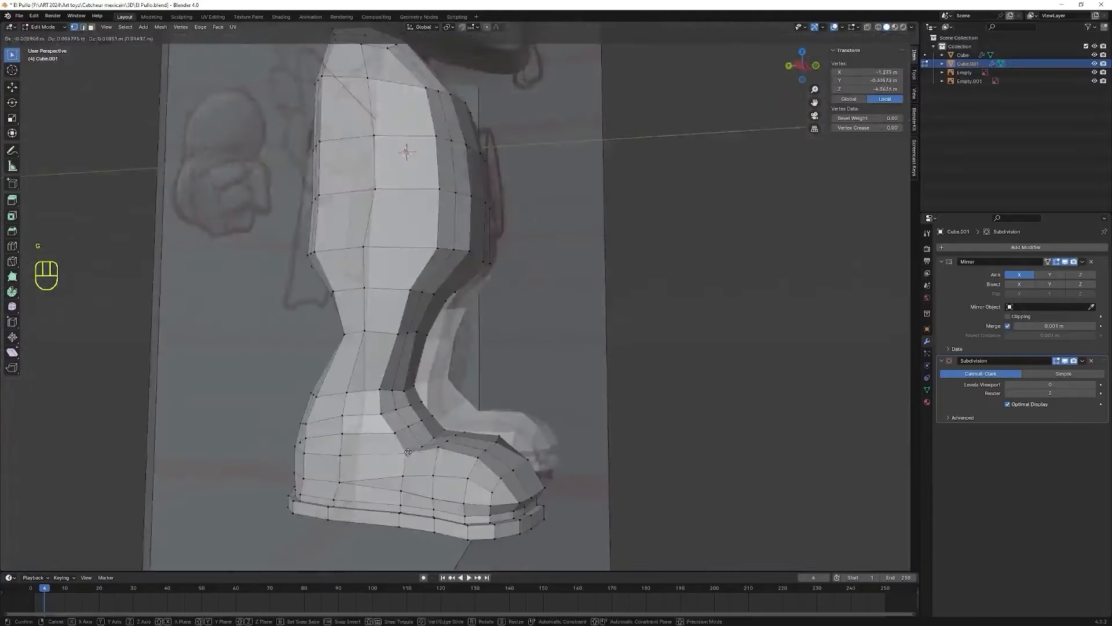
- Adjust a foot vertex along the Y axis and along the Z axis
middle_drag(440, 272, 352, 298)
key(2)
key(1)
click(603, 371)
key(g)
key(y)
click(603, 371)
key(g)
key(z)
click(602, 376)
- Delete the misshapen face on the sole just in front of the heel
key(3)
click(371, 195)
key(Delete)
click(336, 214)
- Fill the gap in front of the heel and the next heel section with faces between opposite sole edges
middle_drag(388, 174, 383, 257)
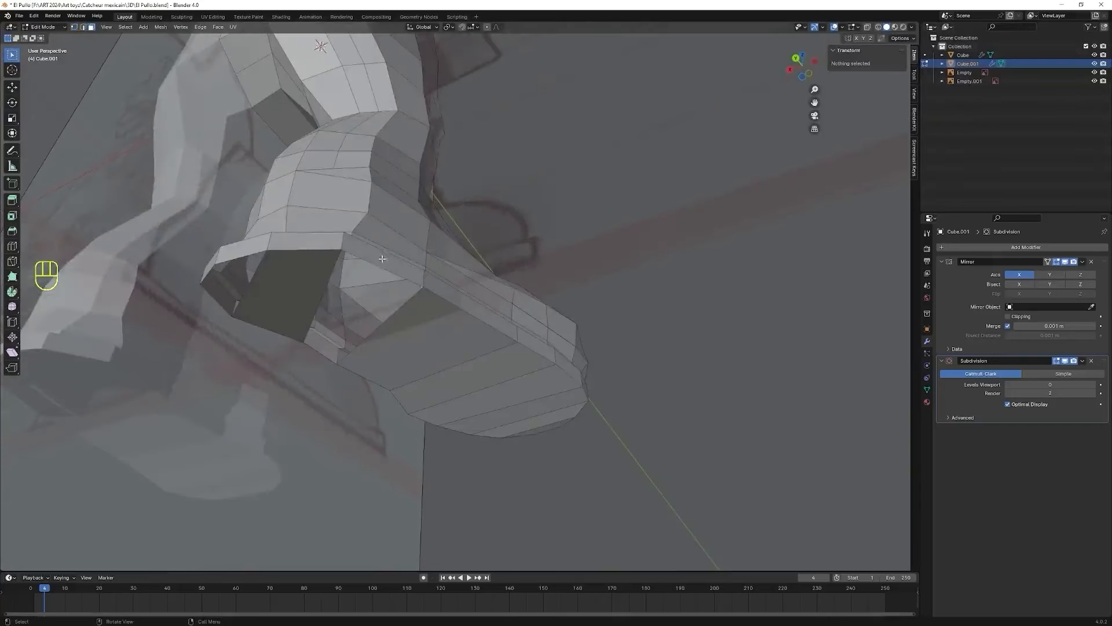
click(381, 268)
shift+click(318, 352)
key(f)
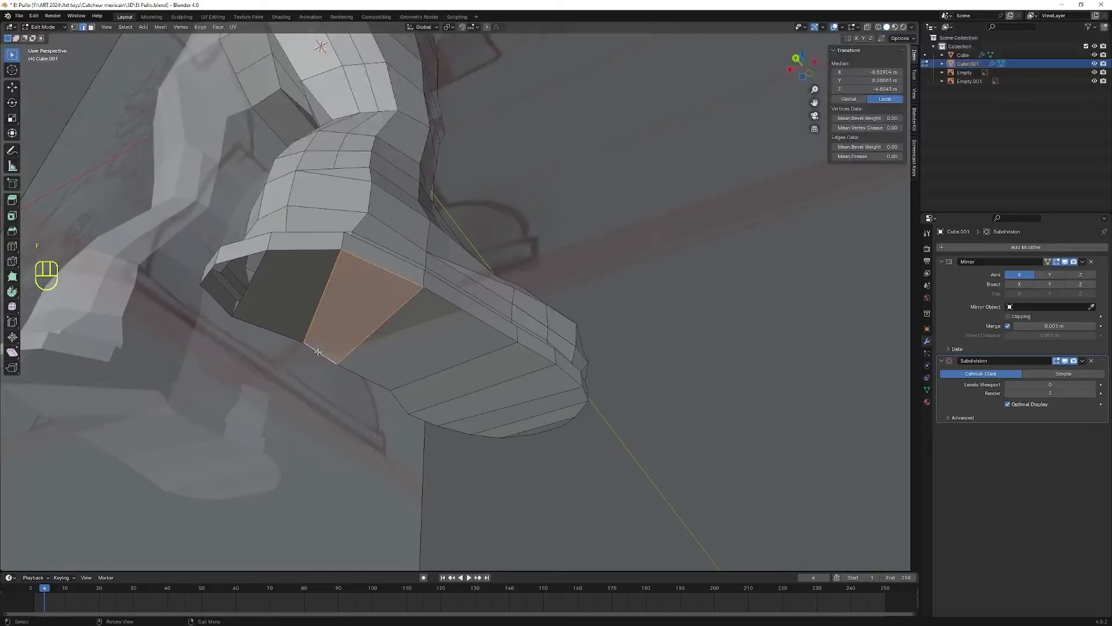
middle_drag(250, 291, 334, 263)
click(507, 158)
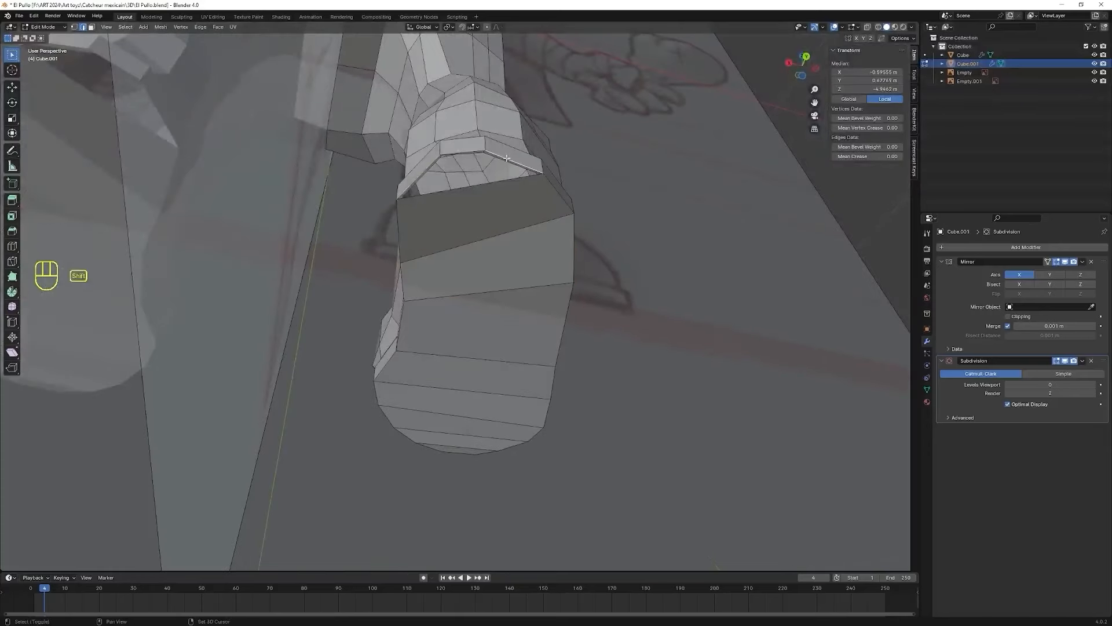
key(f)
- In left side view, box-select the drooping heel vertices and raise them along Z level with the rest of the sole
middle_drag(526, 280, 448, 322)
key(KP_1)
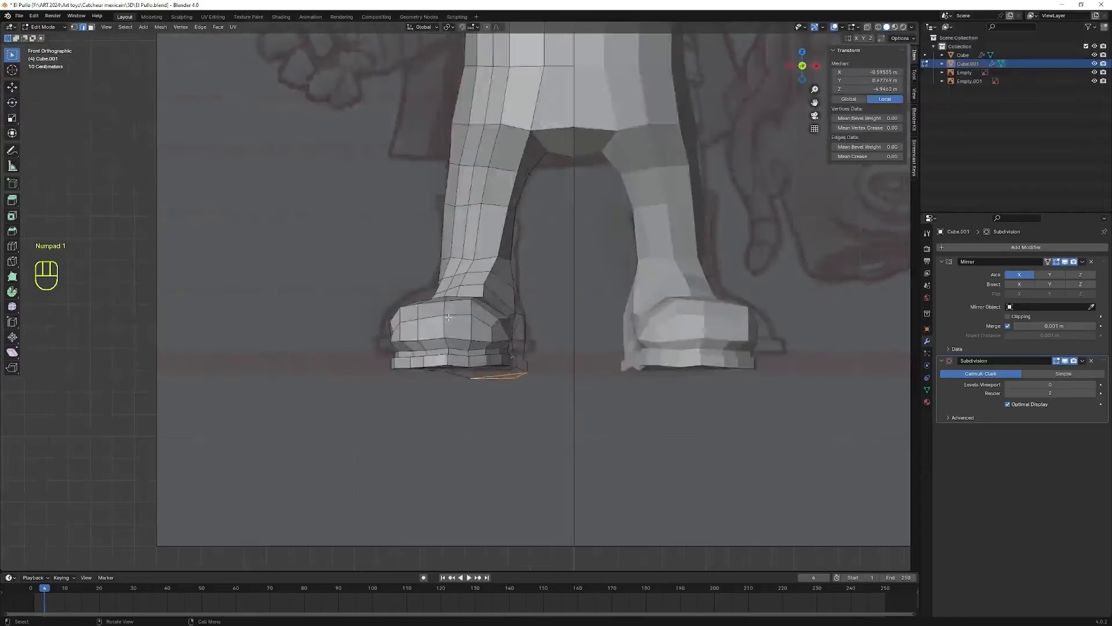
key(KP_3)
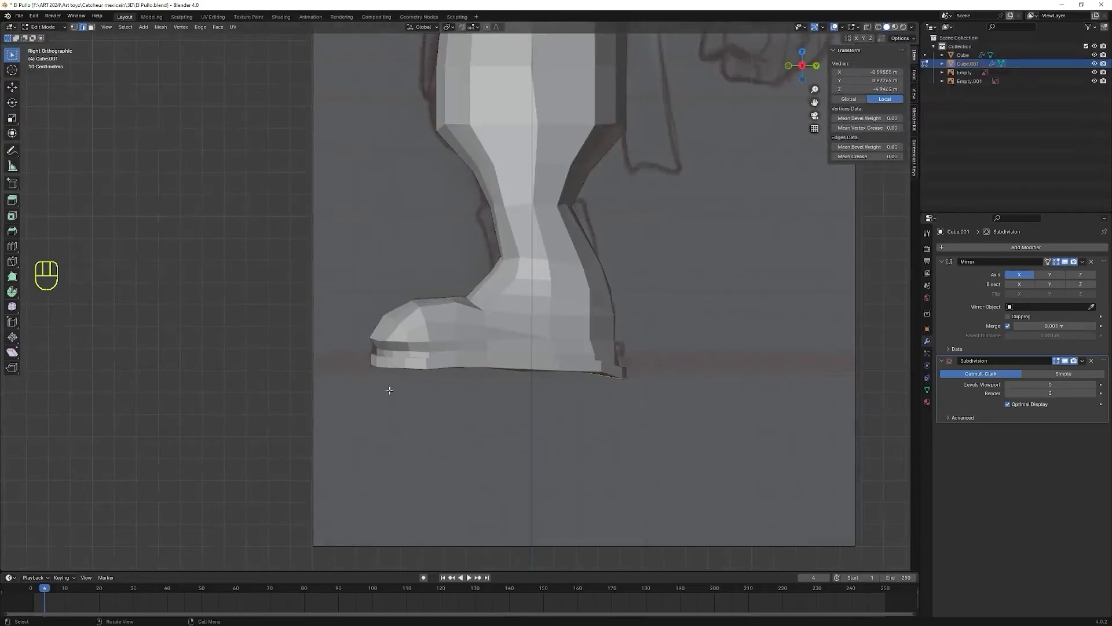
key(KP_9)
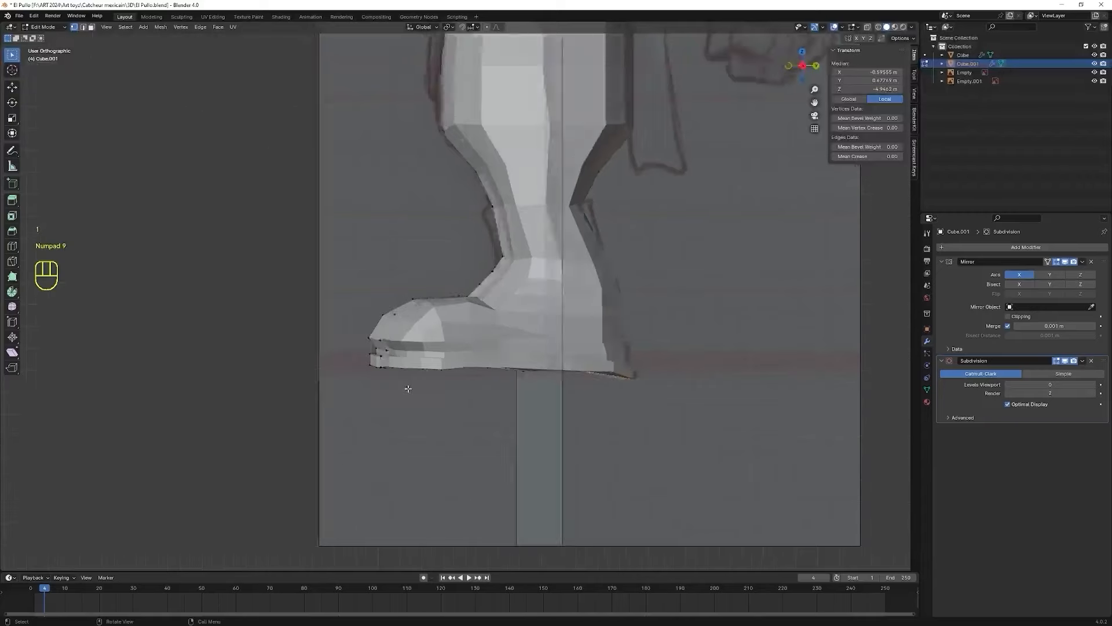
drag(268, 411, 305, 359)
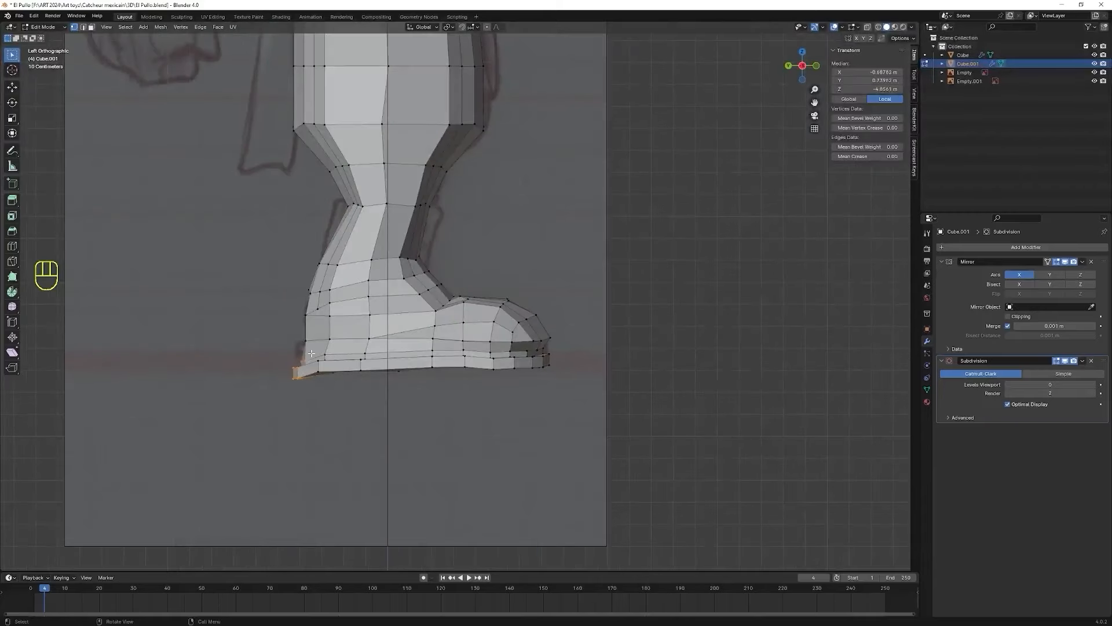
key(g)
key(z)
click(312, 345)
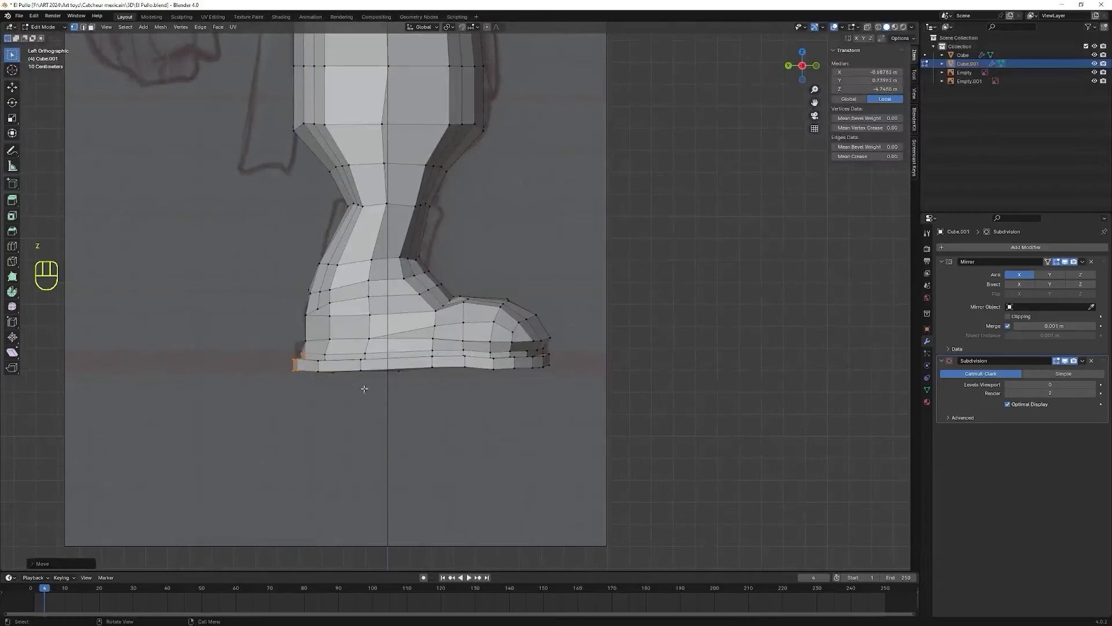
- In wireframe shading, select all bottom vertices of the sole and scale them along Z to flatten the underside
click(399, 370)
drag(241, 415, 356, 365)
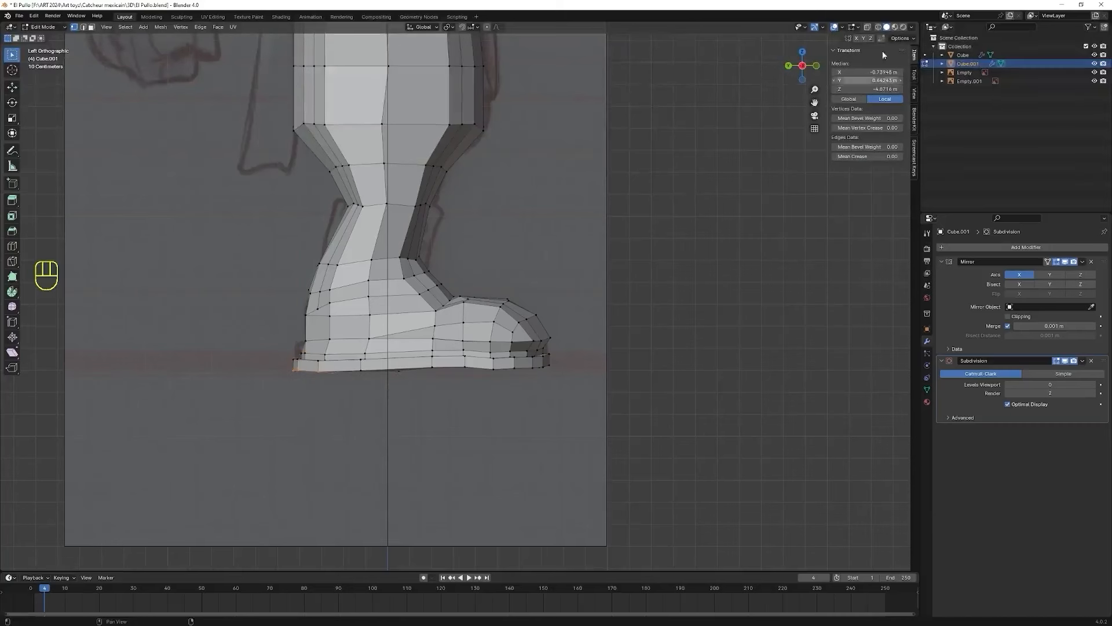
click(878, 27)
drag(272, 401, 328, 370)
shift+drag(365, 396, 408, 366)
shift+drag(410, 393, 476, 363)
shift+drag(465, 406, 564, 362)
middle_drag(552, 362, 516, 358)
key(s)
key(z)
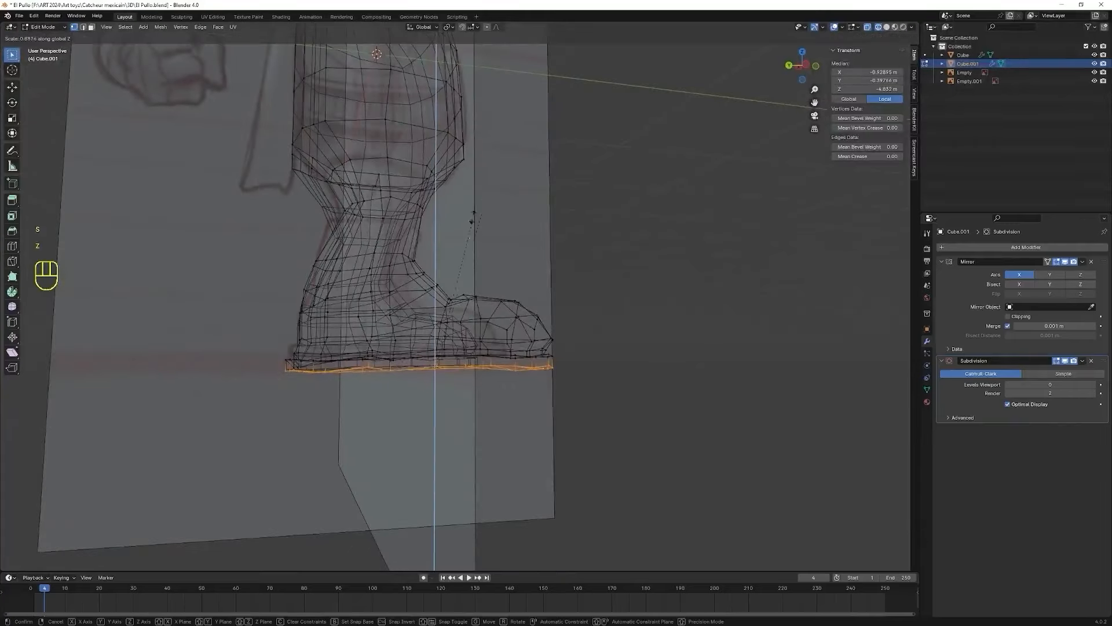
click(441, 376)
middle_drag(446, 382, 484, 363)
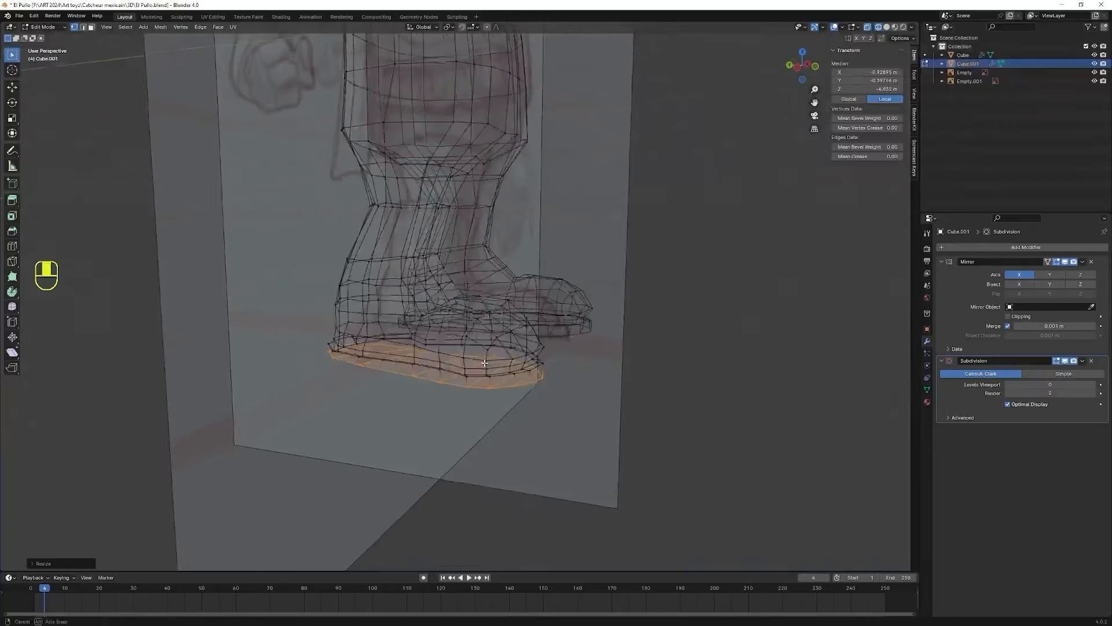
- Switch back to solid shading and raise the Subdivision viewport level to examine the smoothed boots in Object Mode
key(Tab)
key(Tab)
click(886, 27)
mouse_move(650, 253)
shift+middle_down()
mouse_move(670, 288)
mouse_move(628, 551)
mouse_move(634, 435)
shift+middle_up()
scroll(661, 388, down, 2)
shift+middle_drag(666, 382, 650, 442)
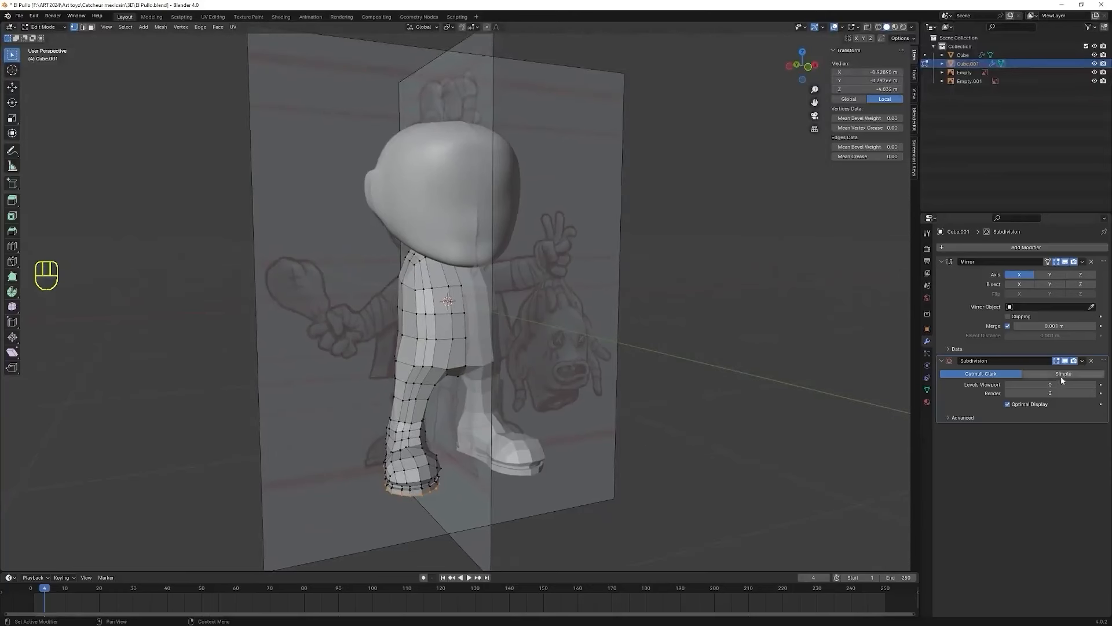
click(1094, 385)
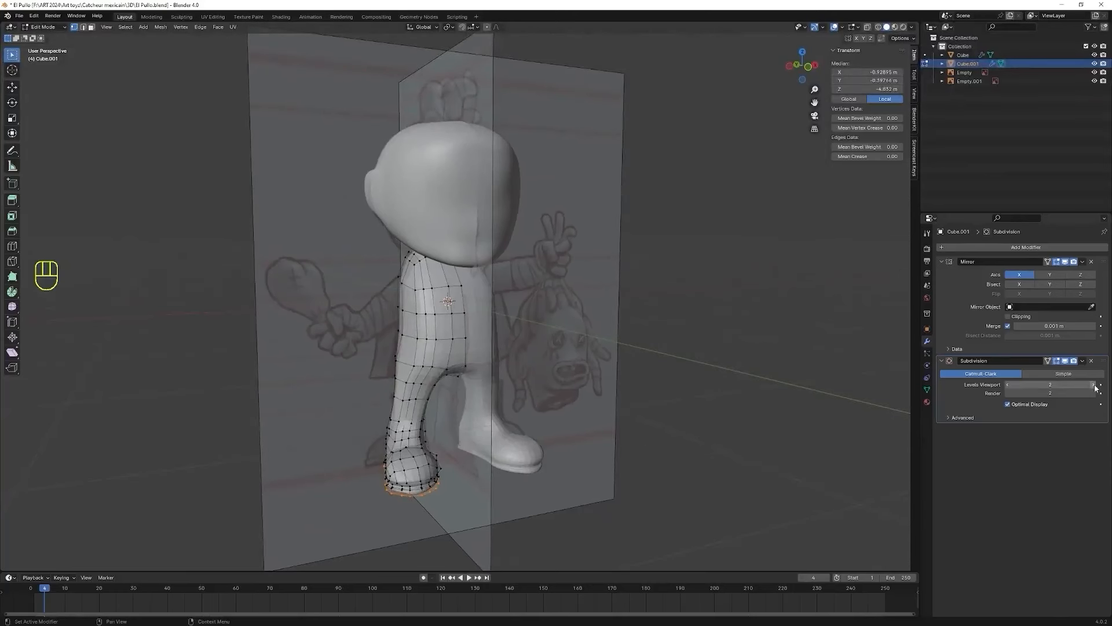
key(Tab)
mouse_move(649, 461)
middle_down()
mouse_move(546, 464)
mouse_move(664, 464)
middle_up()
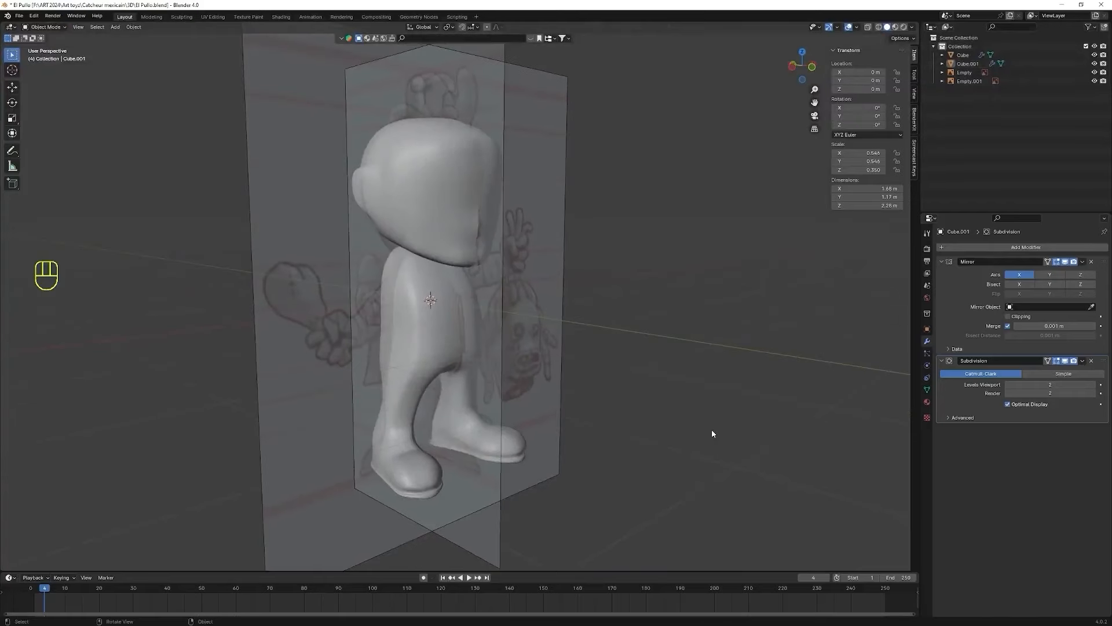
middle_drag(456, 496, 453, 465)
scroll(453, 465, up, 2)
shift+middle_drag(443, 509, 521, 296)
middle_drag(522, 296, 586, 281)
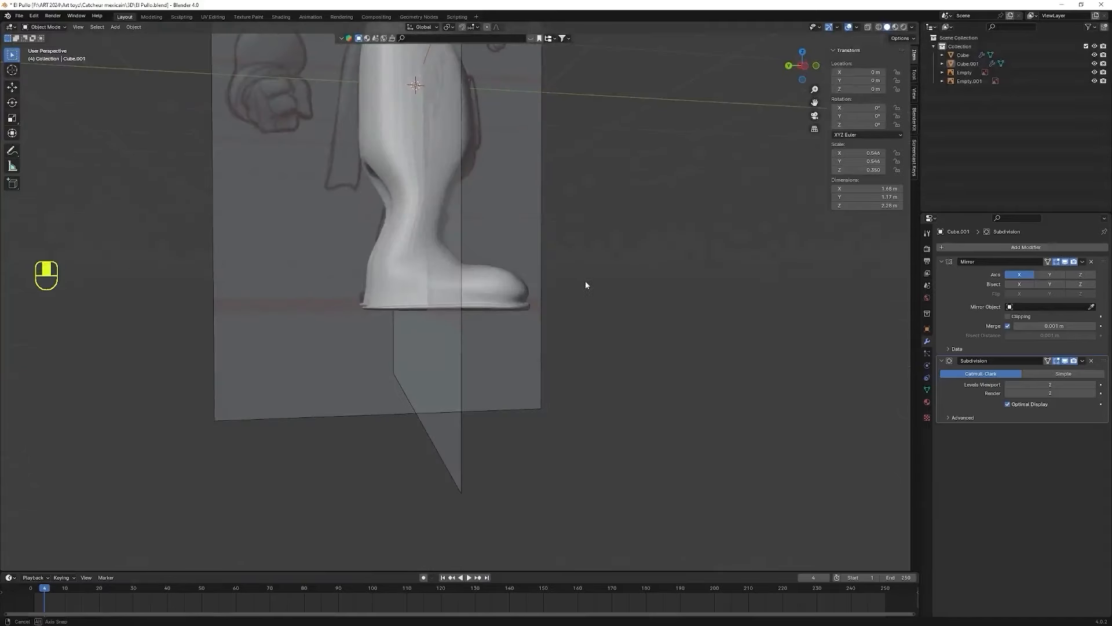
- Set the Subdivision viewport level to 0 and add an edge loop around the sole near its bottom rim
click(1010, 386)
click(1010, 385)
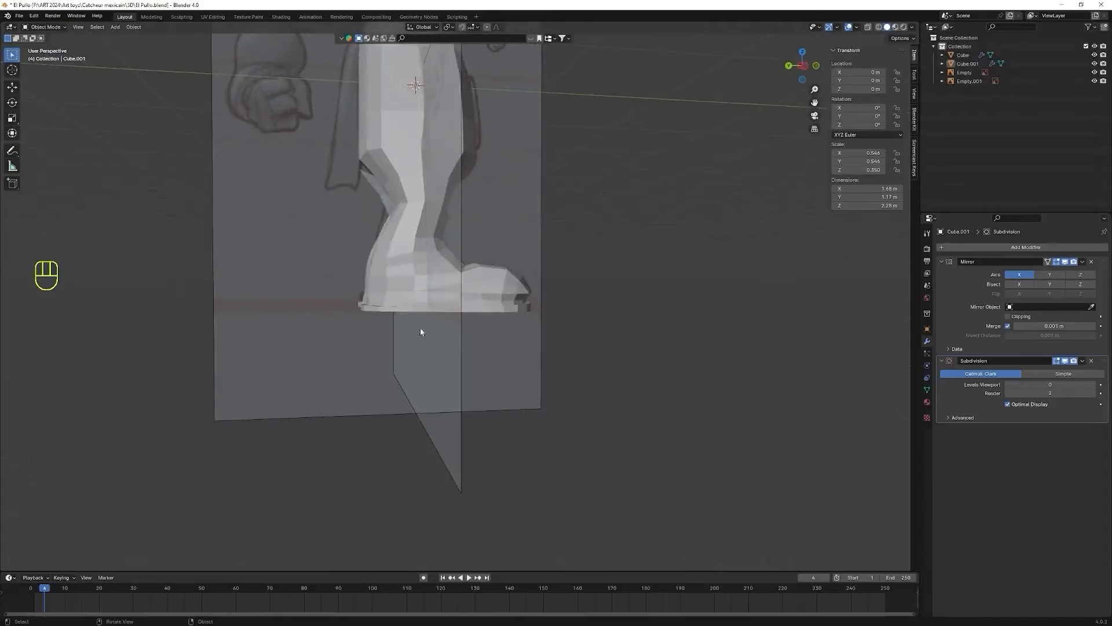
scroll(422, 329, up, 3)
key(Tab)
key(ctrl+r)
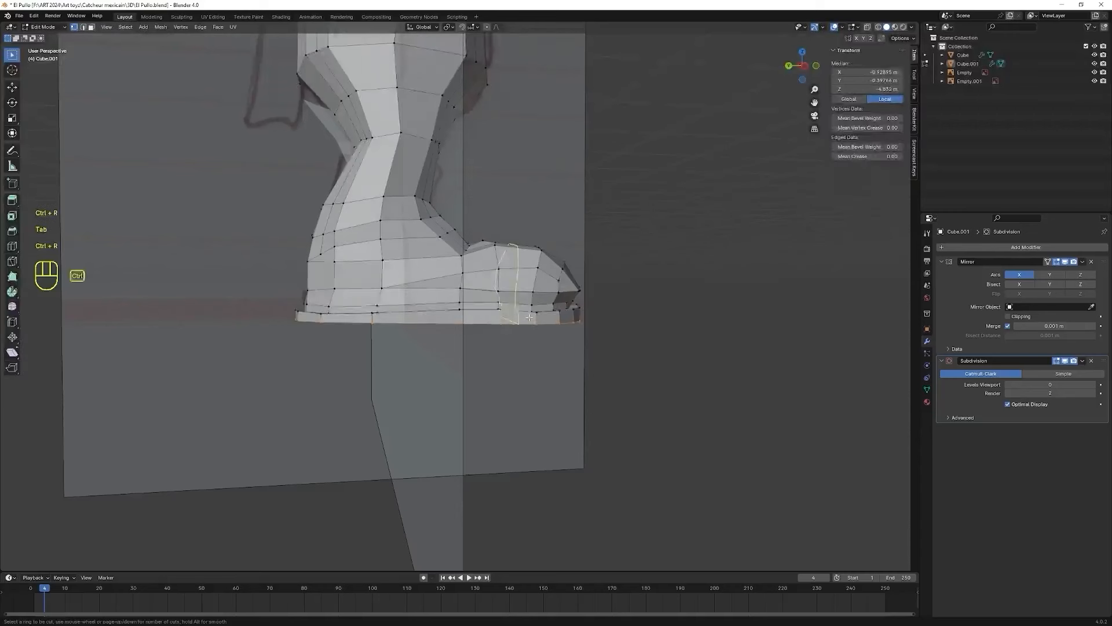
click(540, 318)
click(542, 322)
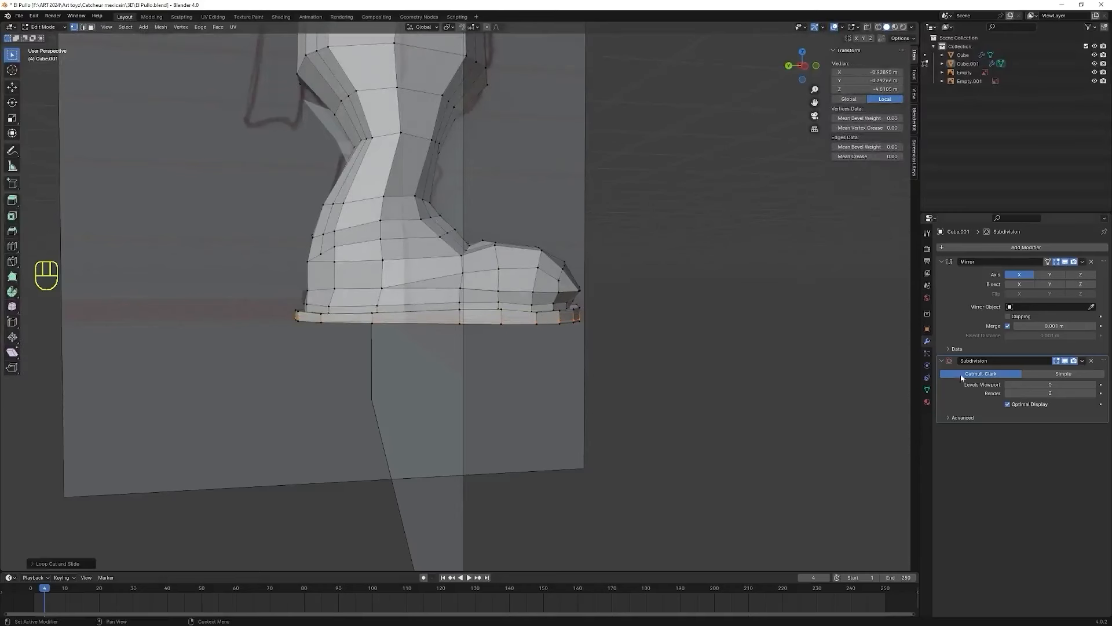
- Raise the Subdivision viewport level and add a second edge loop around the sole near its upper rim
click(1099, 385)
click(1100, 385)
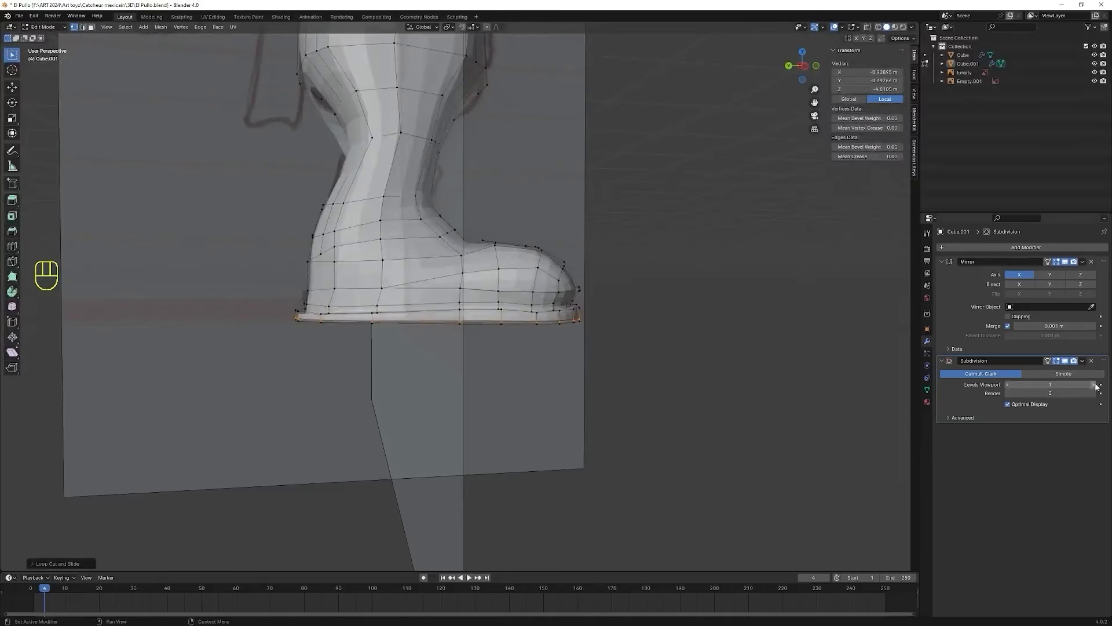
key(ctrl+r)
click(540, 318)
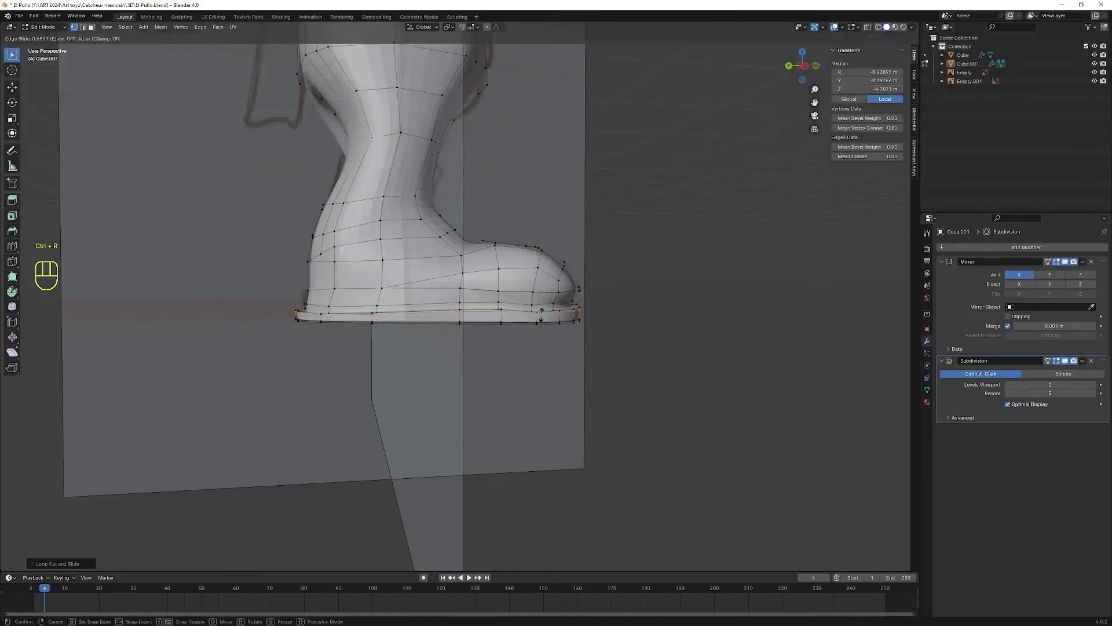
click(542, 315)
- Add an edge loop around the boot just above the sole and scale it along Z
key(ctrl+r)
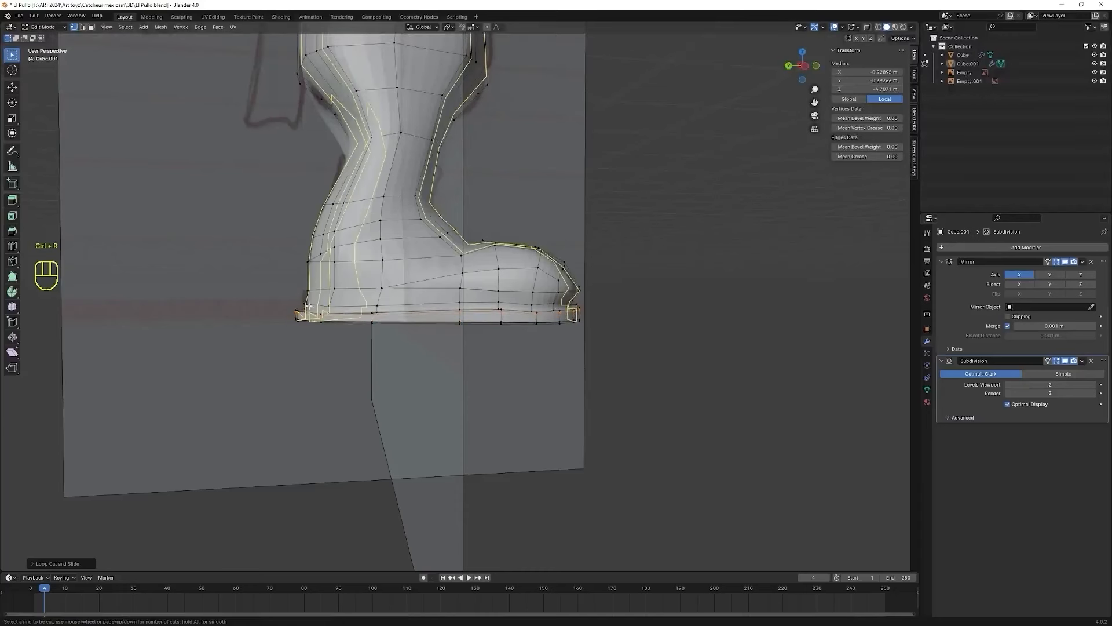
click(309, 305)
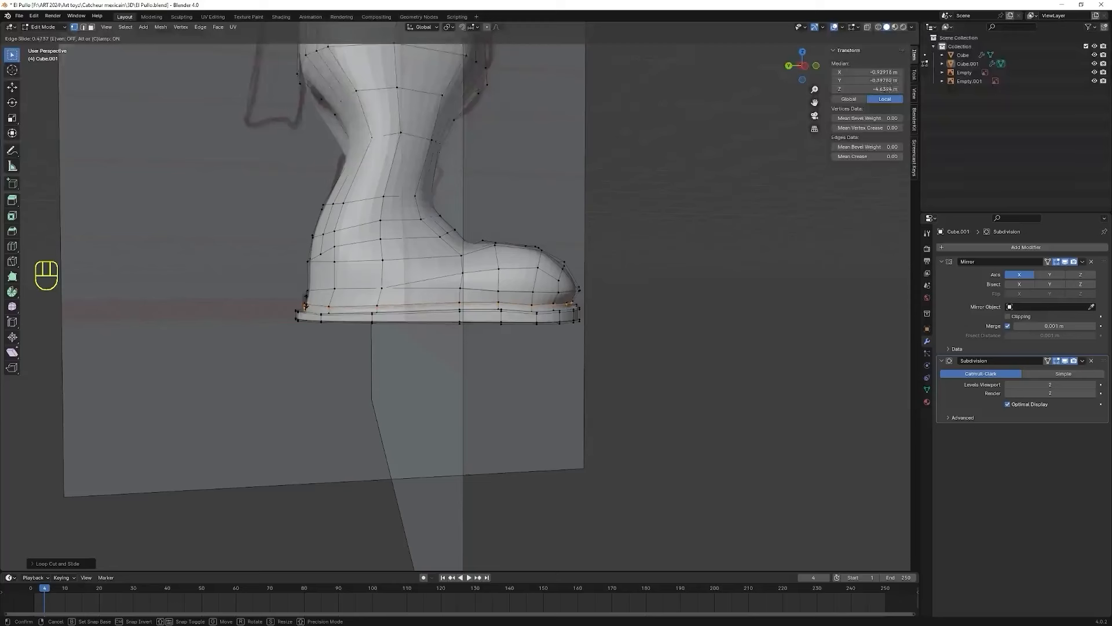
click(568, 305)
key(s)
key(z)
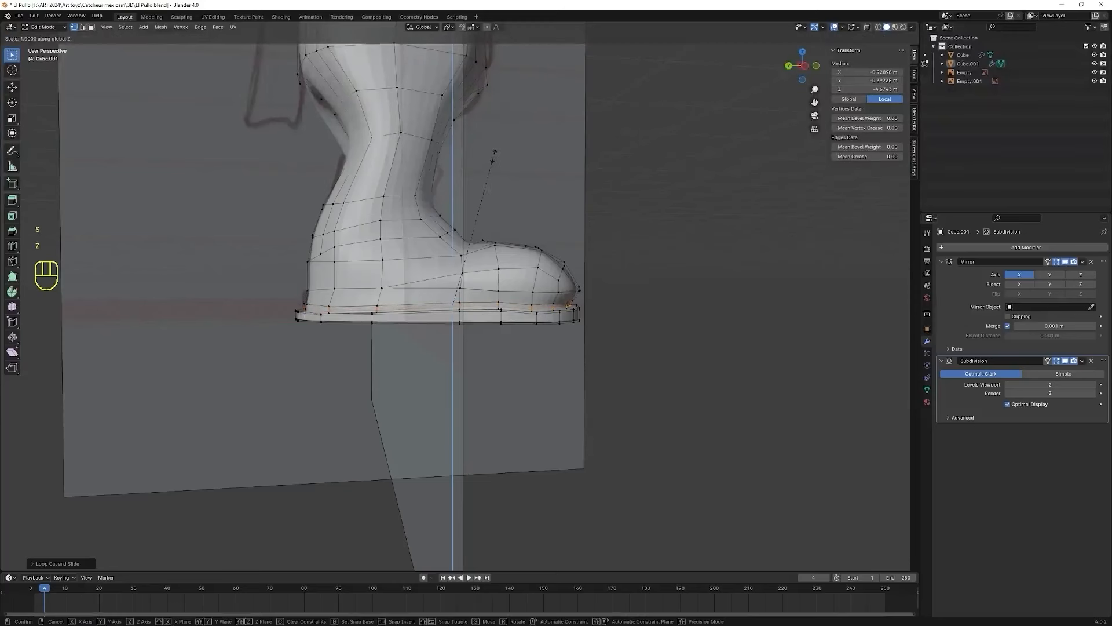
click(449, 305)
- Lower the loop above the sole along Z and flatten it against the sole with a Z scale
key(g)
key(z)
click(469, 219)
middle_drag(469, 220, 447, 345)
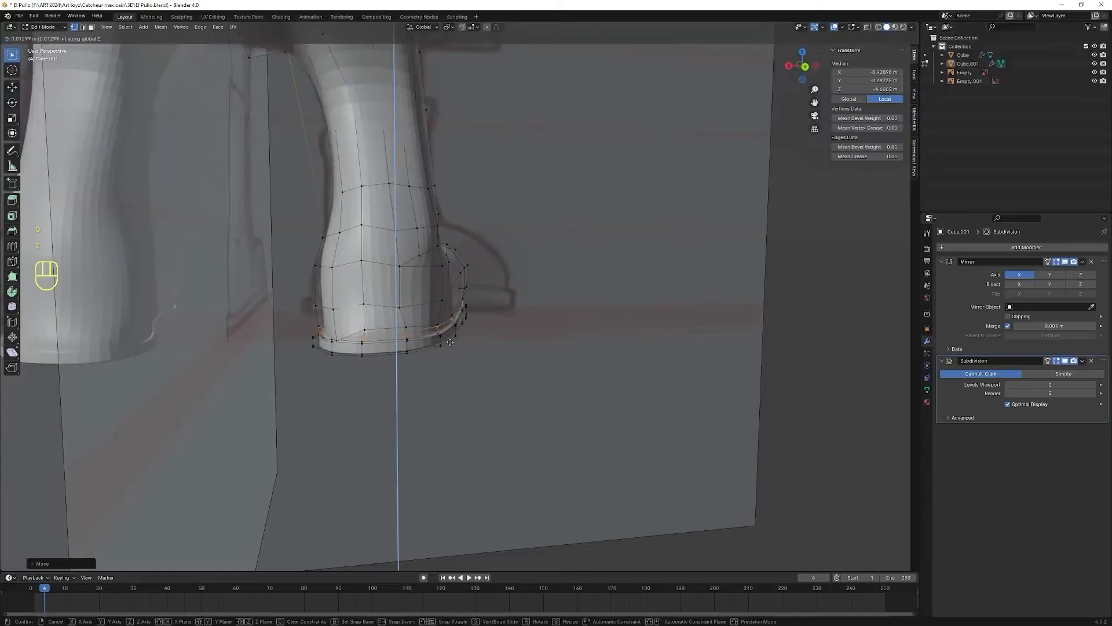
click(450, 345)
scroll(429, 359, up, 4)
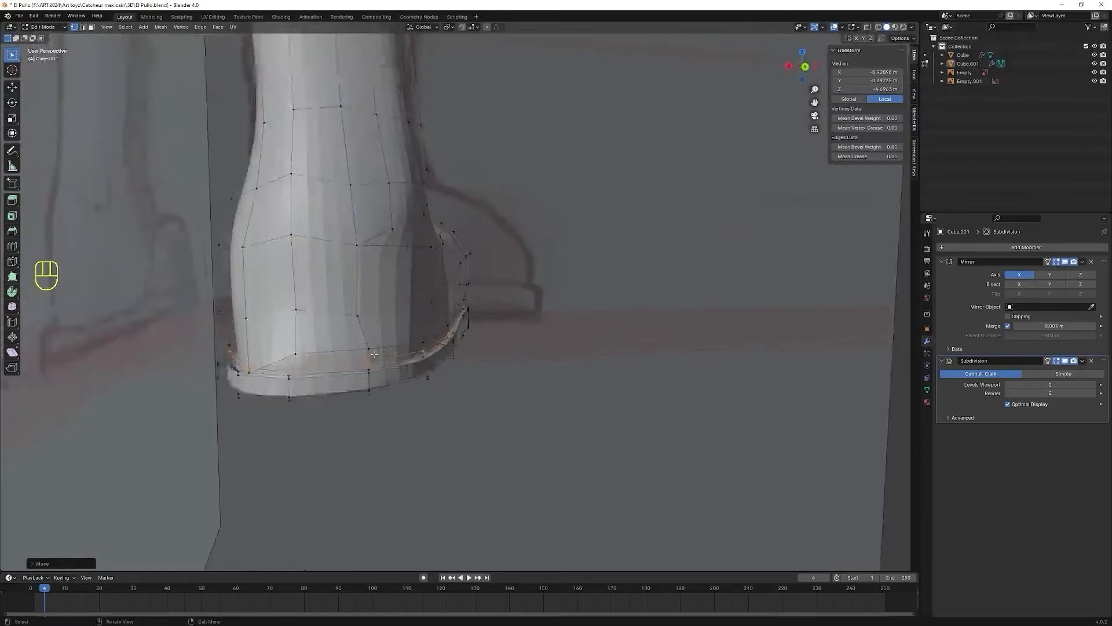
middle_drag(419, 372, 262, 426)
key(s)
key(z)
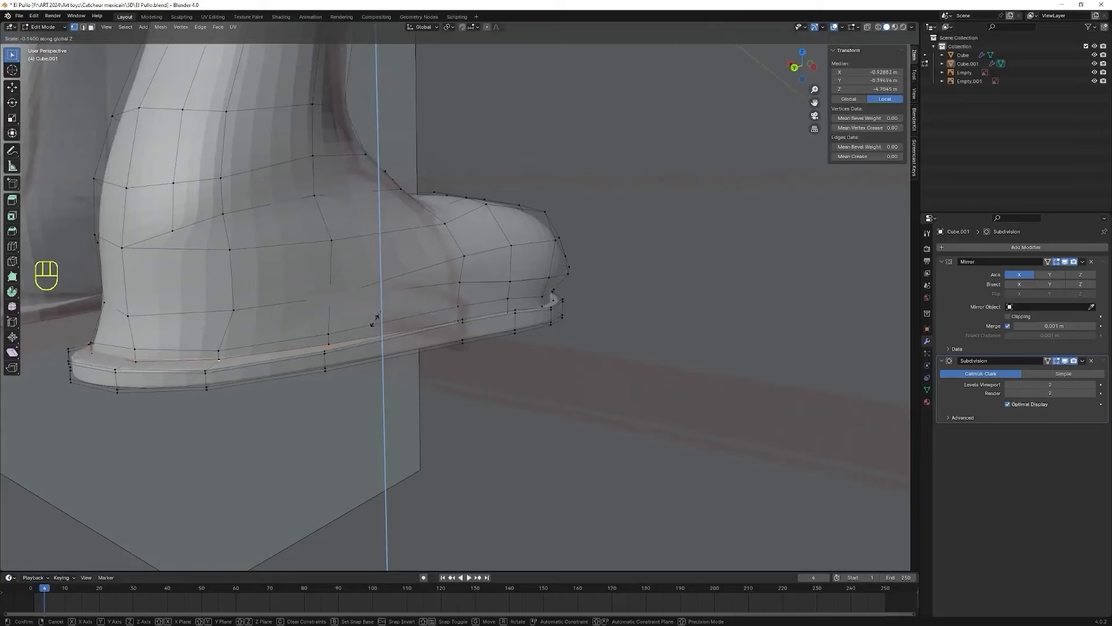
click(378, 302)
- Reposition the vertices around the front of the toe where the boot meets the sole
middle_drag(377, 303, 622, 297)
click(650, 314)
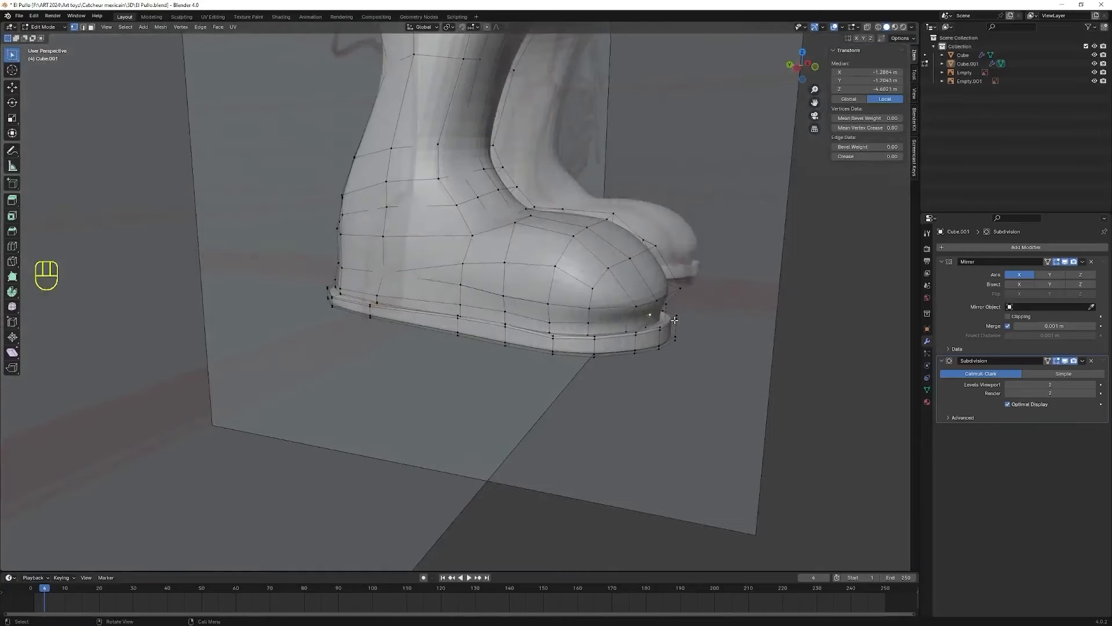
key(g)
middle_drag(678, 323, 601, 344)
click(602, 345)
click(542, 382)
key(g)
click(544, 383)
middle_drag(605, 387, 575, 388)
click(560, 398)
key(g)
key(x)
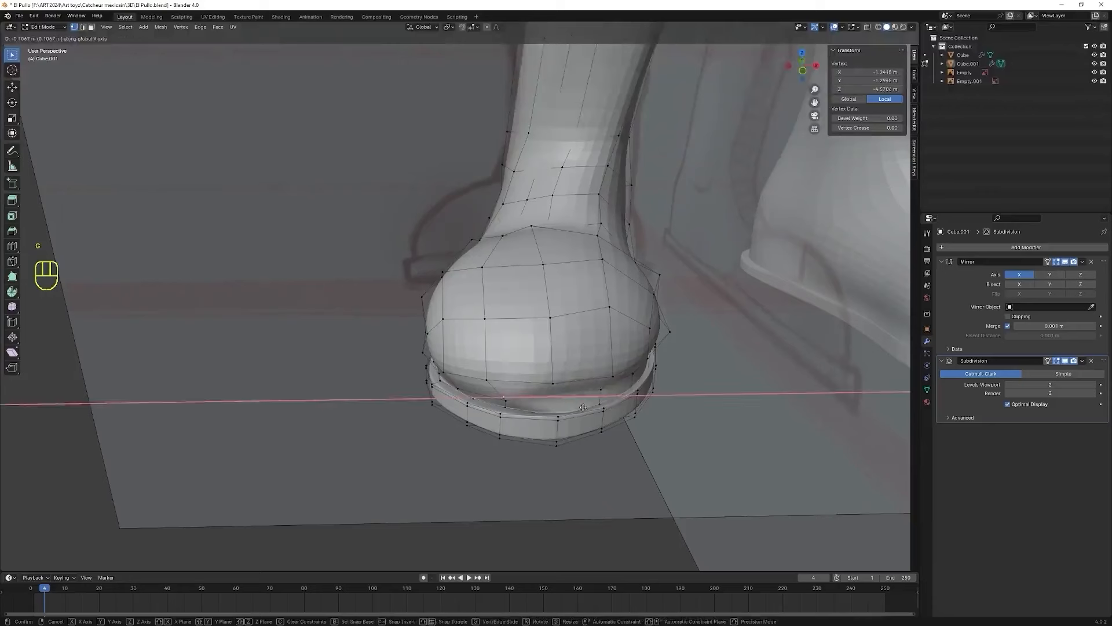
right_click(583, 400)
- Move the vertices along the inner side of the toe just above the sole
middle_drag(710, 380, 425, 354)
click(484, 378)
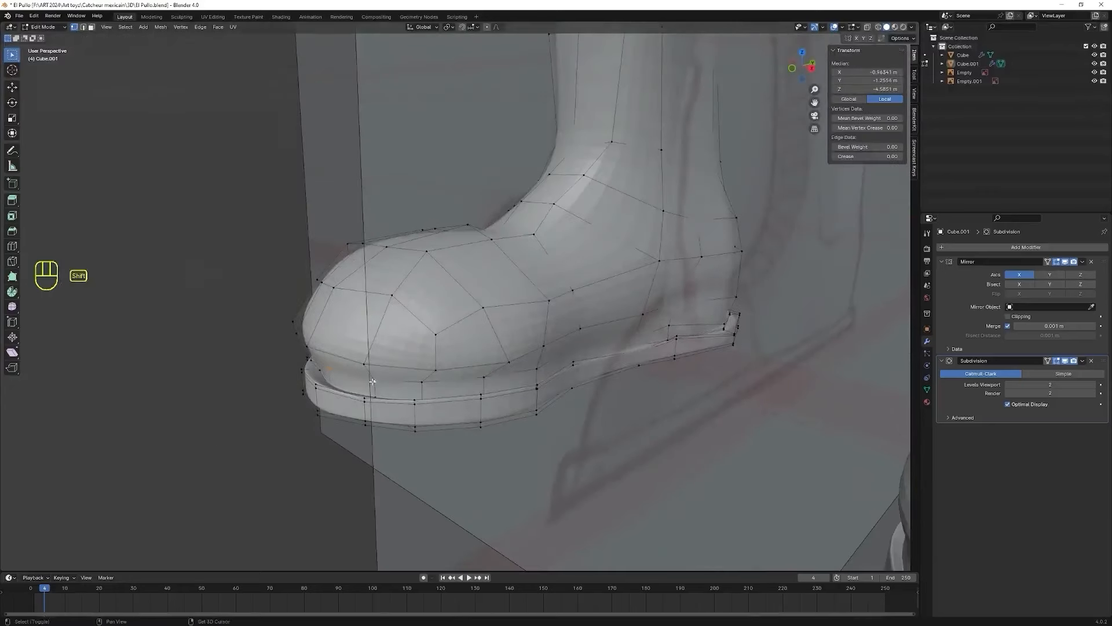
key(g)
click(512, 345)
middle_drag(512, 345, 191, 406)
right_click(186, 430)
click(271, 402)
middle_drag(270, 402, 209, 371)
- Adjust the vertices on the inner side of the boot above the sole with the subdivision preview off
click(612, 290)
key(g)
middle_drag(622, 290, 663, 330)
click(556, 364)
key(g)
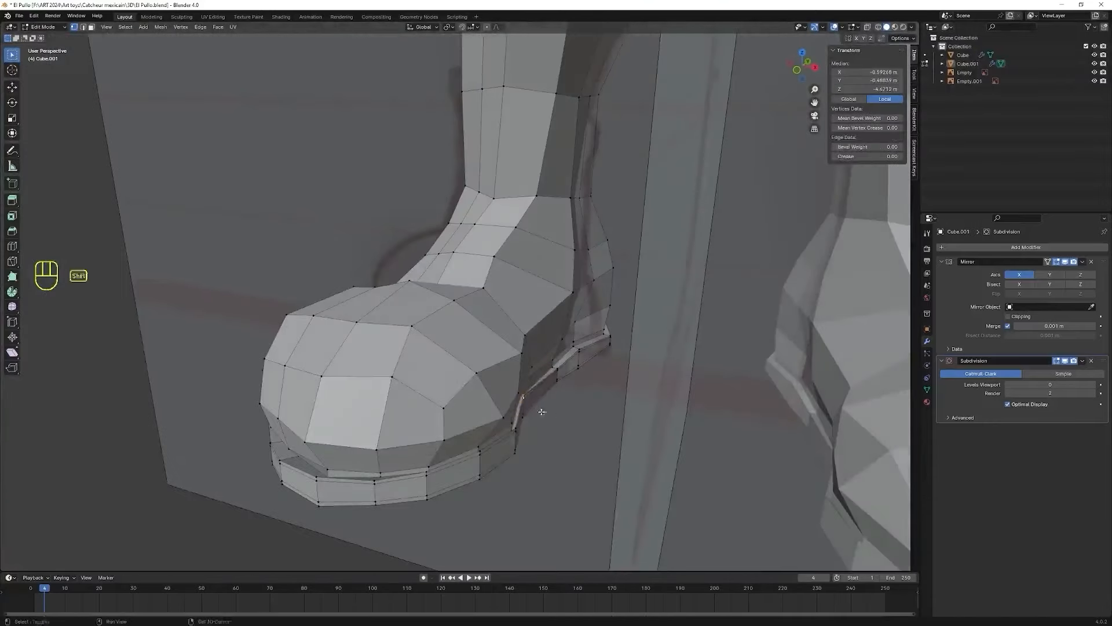
click(451, 470)
- Adjust the boot's inner-side vertices and add a lengthwise loop cut through the inner leg and boot
middle_drag(451, 470, 605, 484)
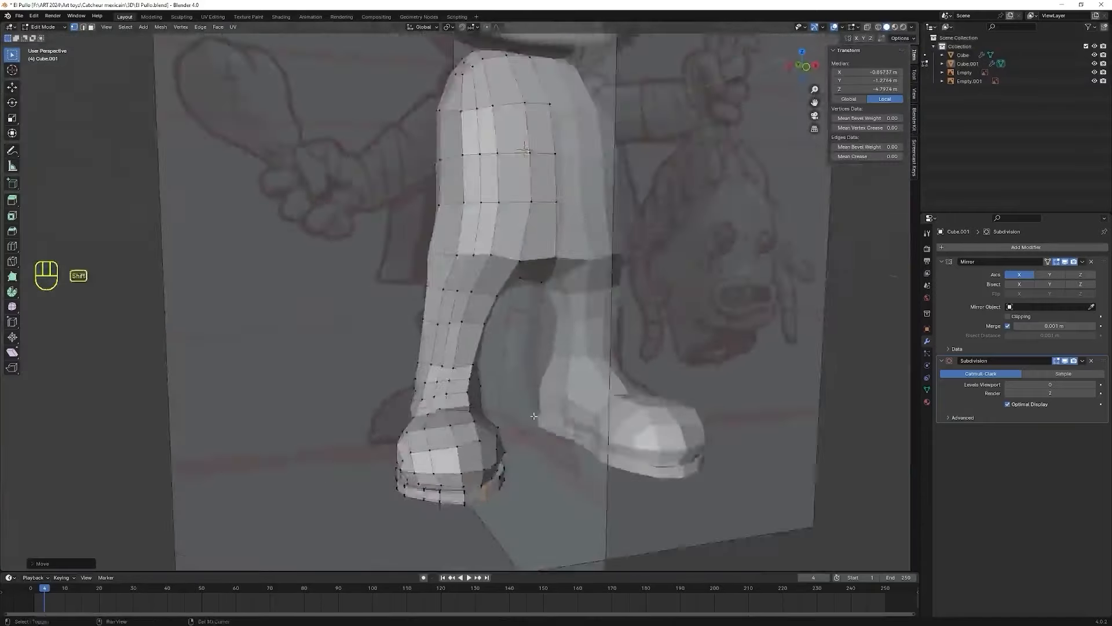
click(517, 402)
key(g)
middle_drag(534, 416, 441, 412)
click(522, 402)
key(ctrl+r)
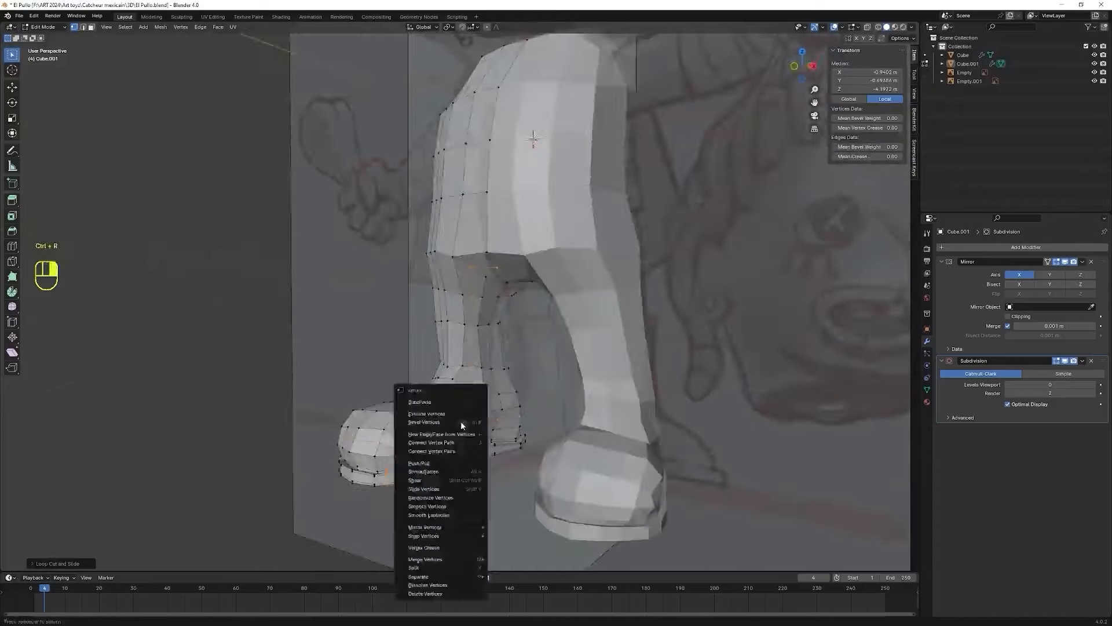
middle_drag(461, 420, 538, 355)
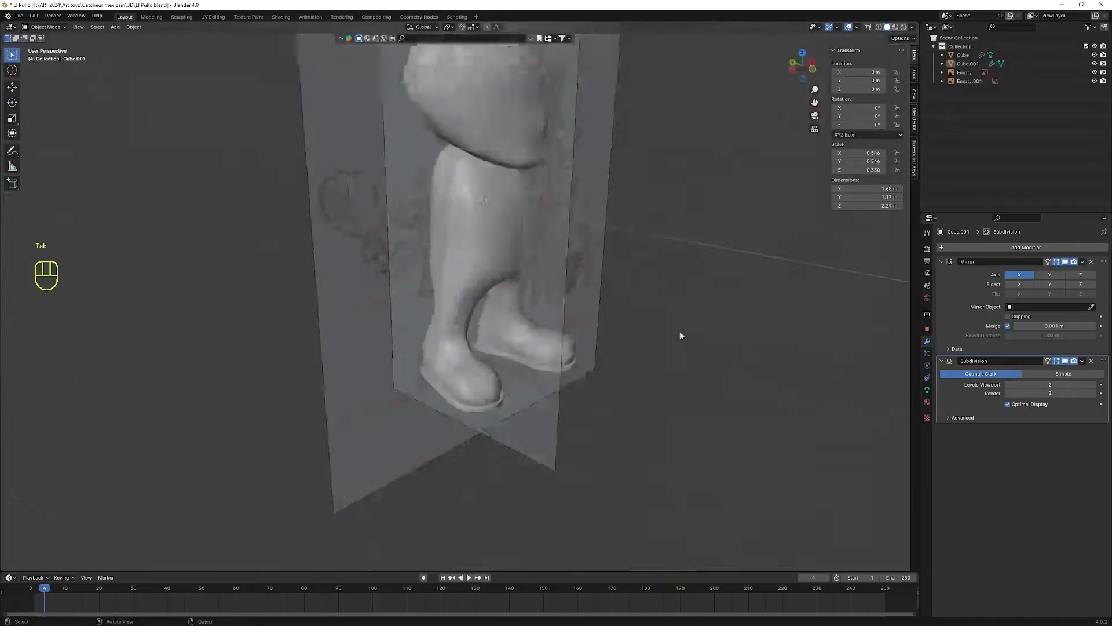
- Apply Shade Smooth to the body and legs mesh in Object Mode
middle_drag(683, 330, 573, 416)
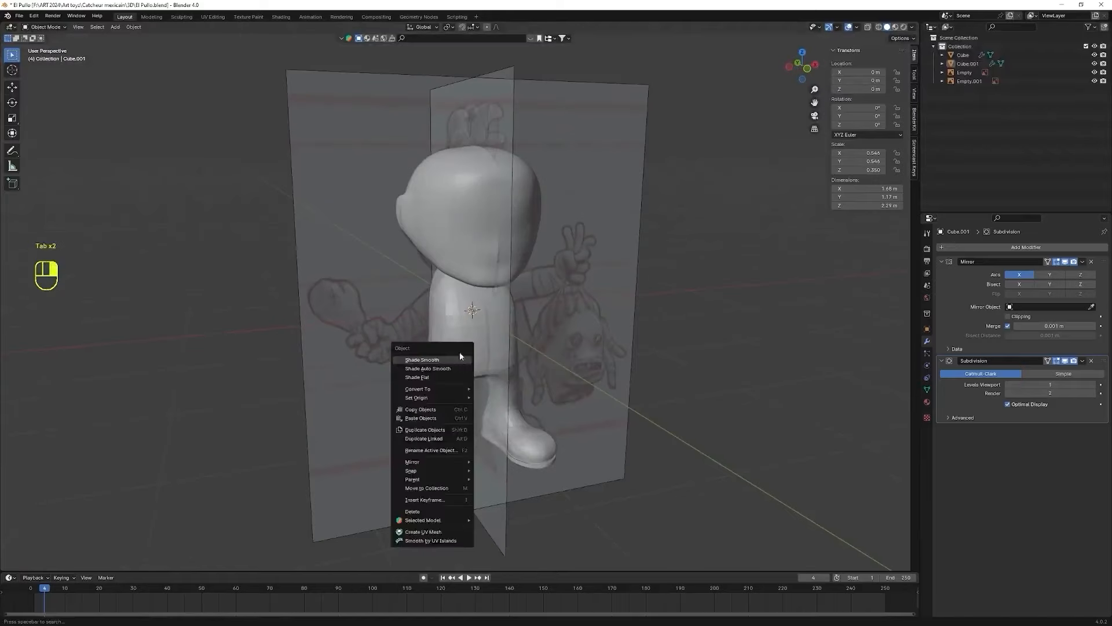
click(471, 325)
click(470, 325)
right_click(470, 325)
click(471, 326)
middle_drag(600, 503, 571, 491)
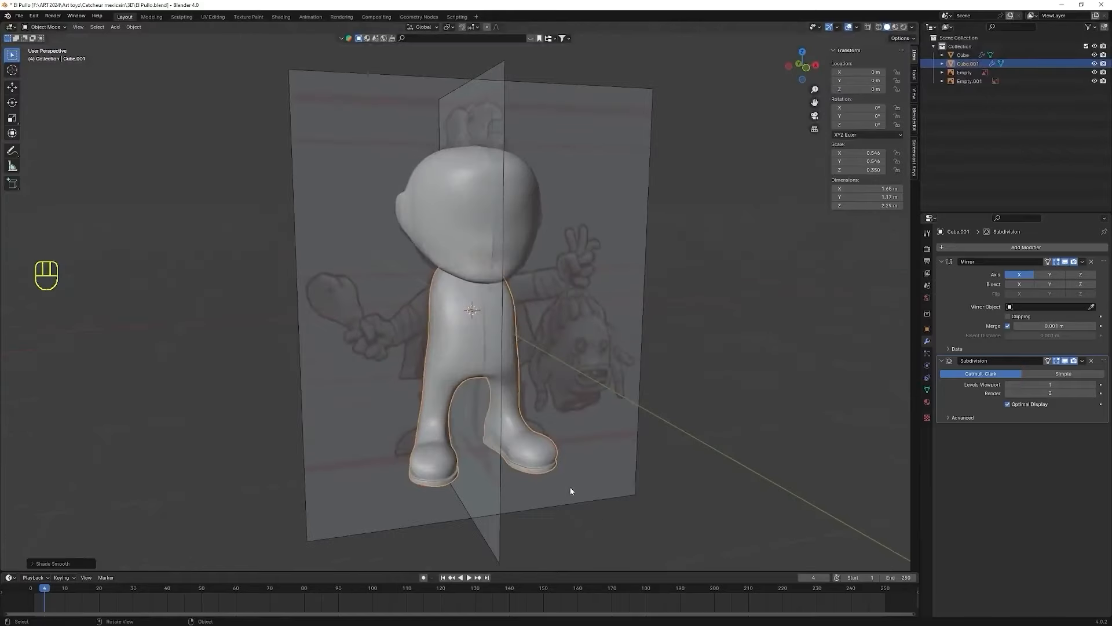
middle_drag(648, 451, 718, 444)
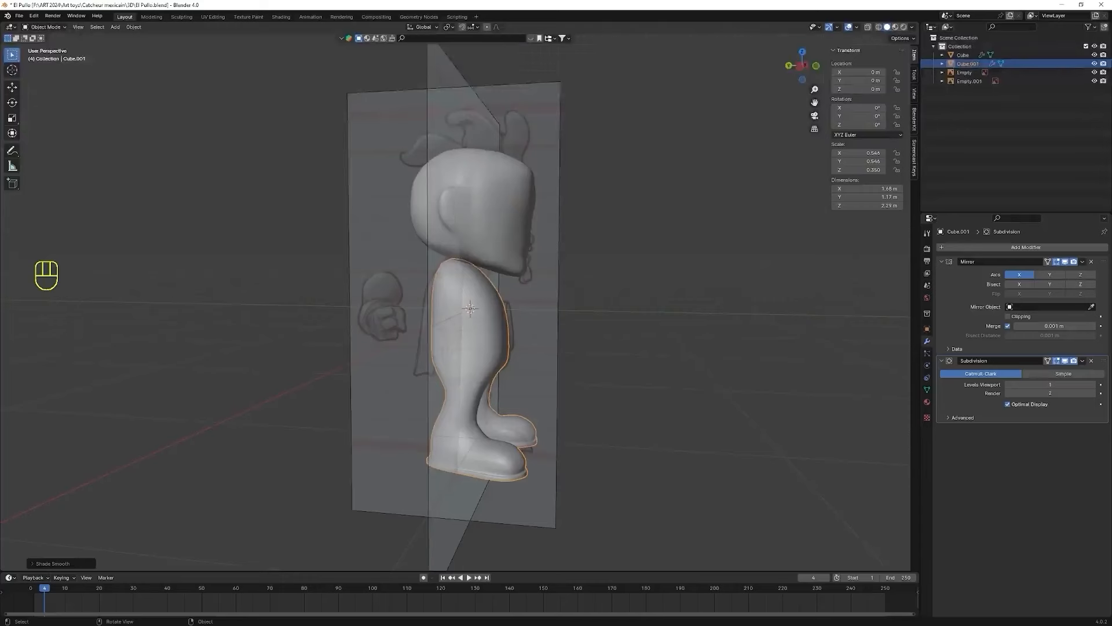
- In wireframe front view, box-select the whole boot and rotate it around Z with proportional editing so the toe points outward
key(KP_1)
key(shift+z)
key(Tab)
drag(359, 487, 460, 409)
middle_drag(499, 496, 477, 436)
key(r)
key(z)
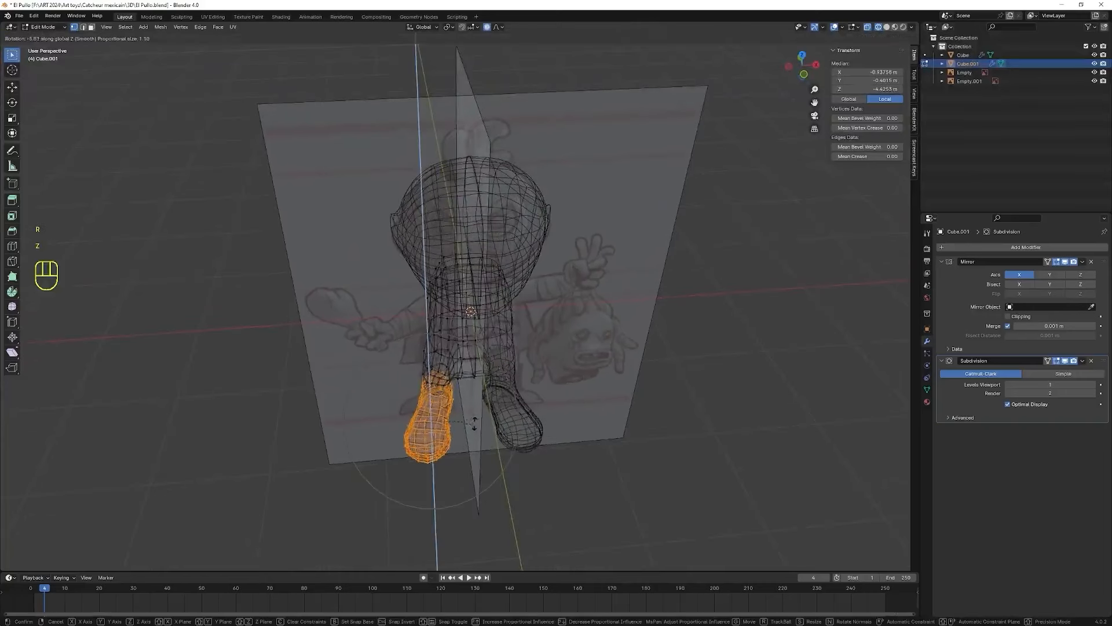
click(490, 459)
- Move the selected boot outward along X and return to solid shading
key(g)
key(x)
click(489, 462)
middle_drag(489, 462, 484, 444)
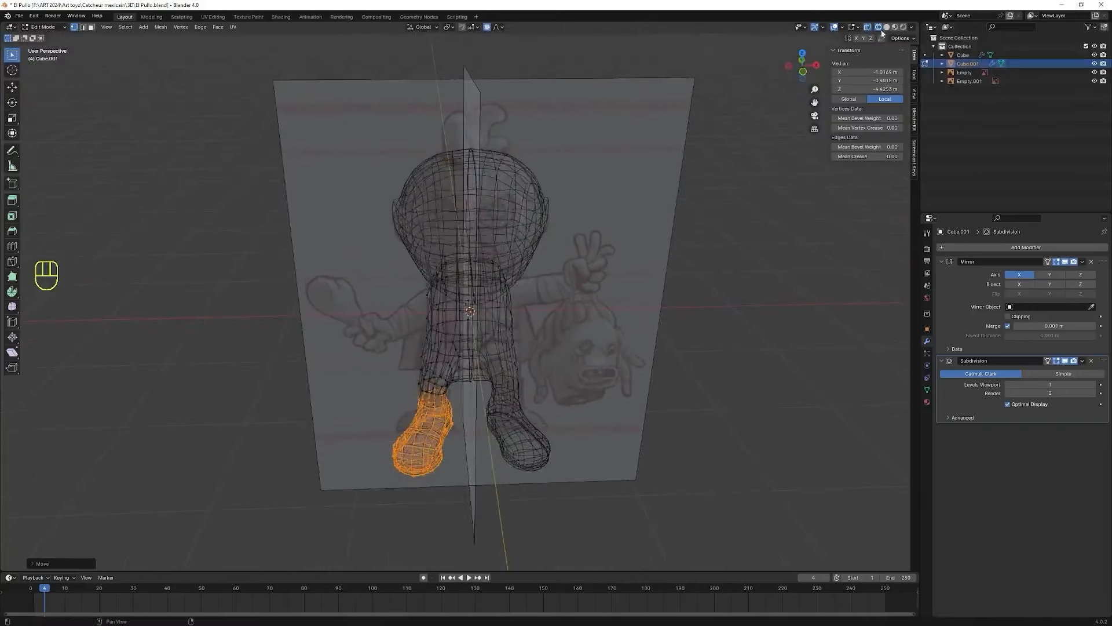
click(886, 27)
mouse_move(636, 388)
middle_down()
mouse_move(638, 360)
mouse_move(653, 388)
mouse_move(634, 354)
mouse_move(668, 368)
mouse_move(485, 434)
middle_up()
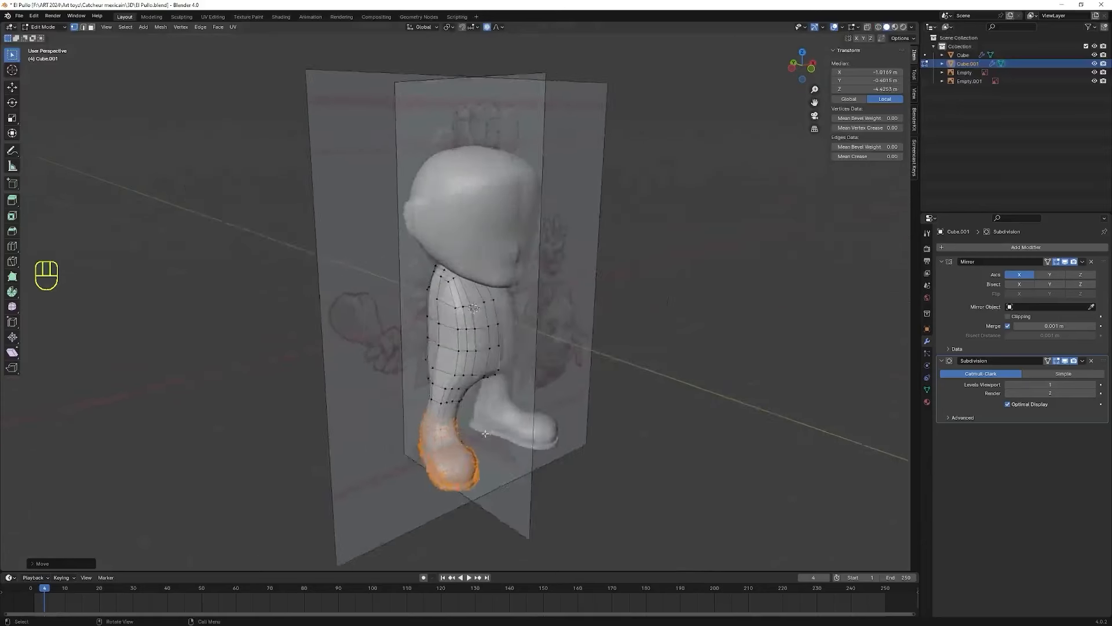
- Select the vertices at the inner front of the leg below the thigh and move them along Y
scroll(485, 433, up, 4)
click(460, 478)
key(g)
key(y)
right_click(516, 100)
key(g)
key(y)
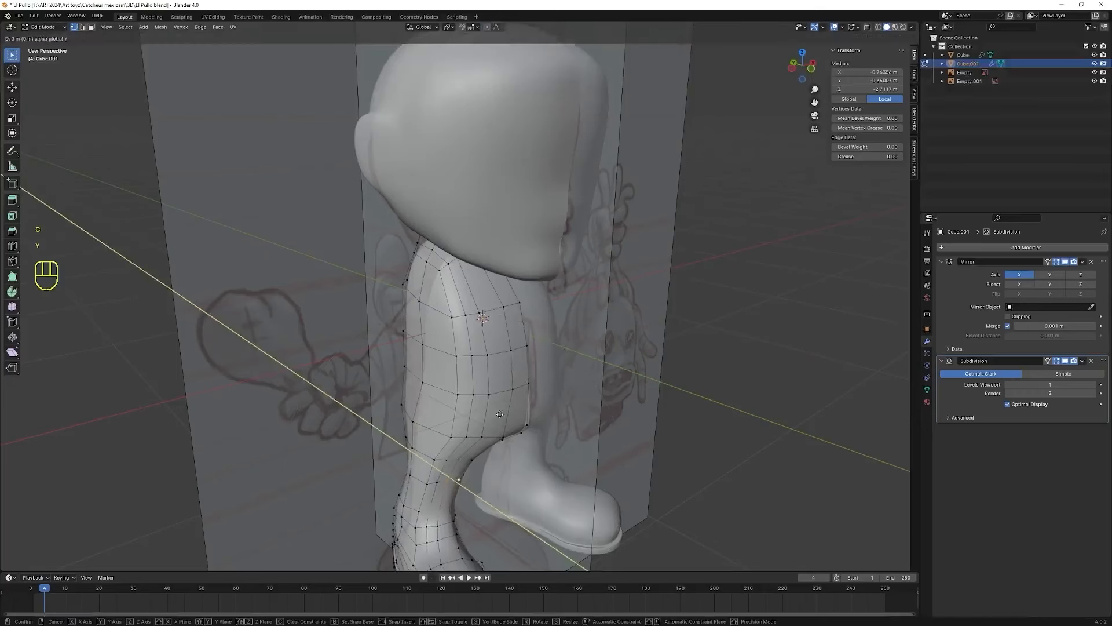
click(506, 416)
- Select other leg vertices from a different angle and shift them along X to refine the leg's outline
middle_drag(510, 417, 387, 394)
scroll(444, 502, down, 1)
middle_drag(445, 502, 516, 513)
middle_drag(420, 475, 512, 295)
click(439, 476)
key(g)
key(x)
click(449, 479)
- Merge two neighbouring vertices on the boot's outer side above the sole at their center
scroll(550, 536, up, 2)
scroll(483, 369, up, 1)
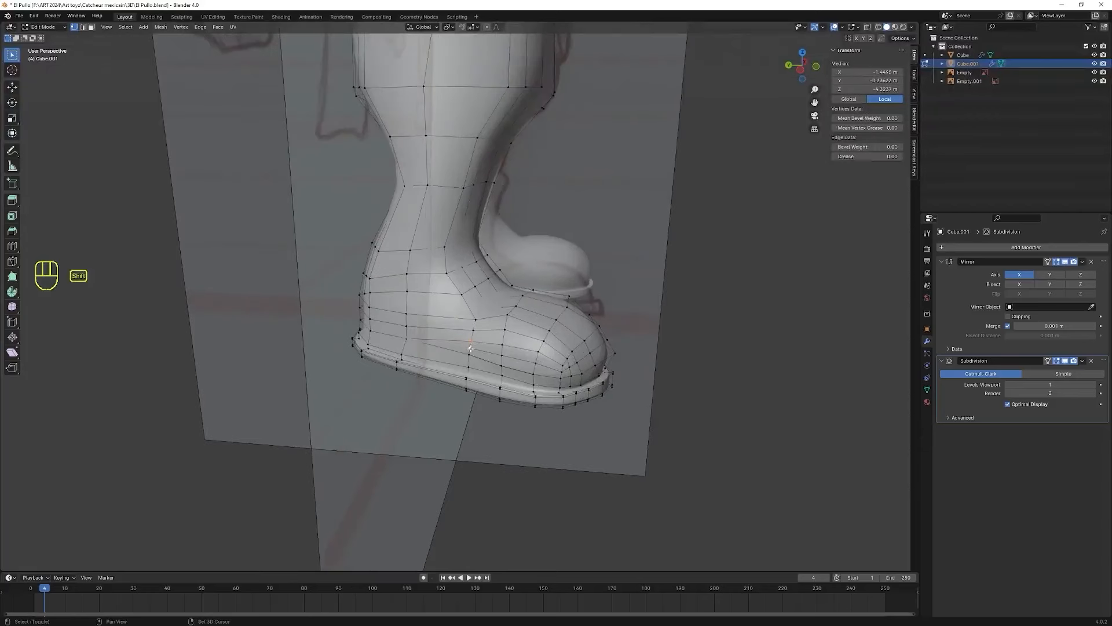
key(m)
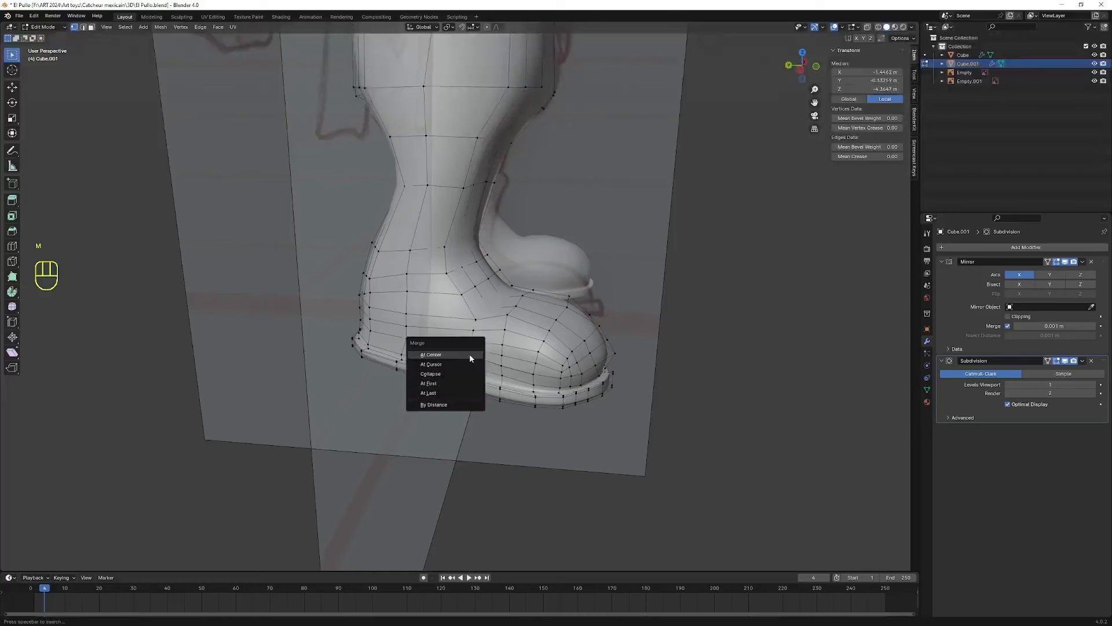
click(470, 355)
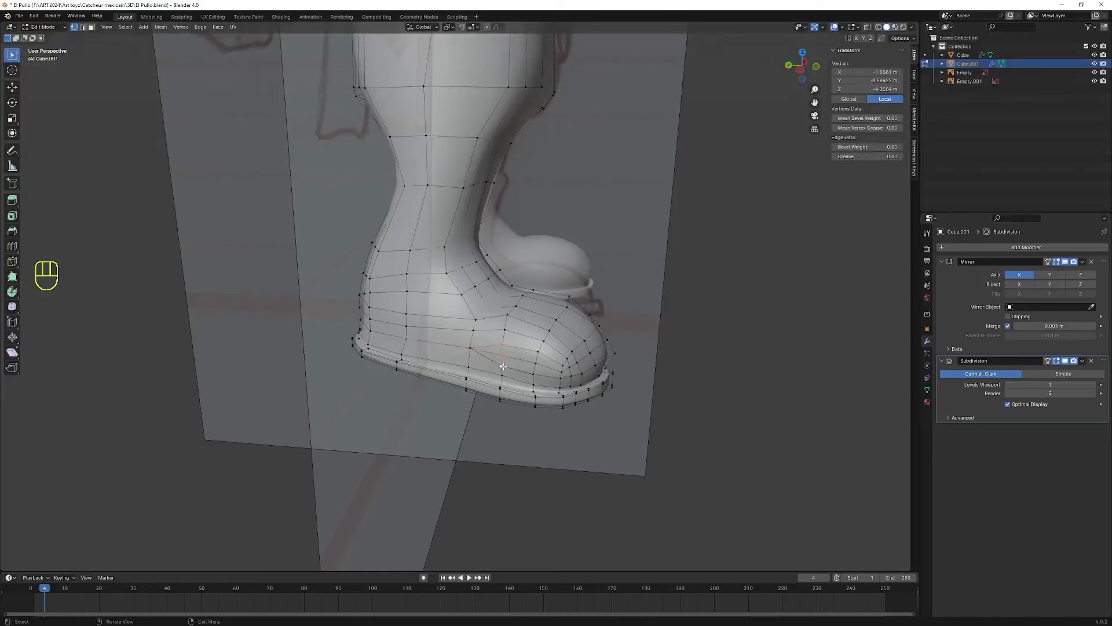
key(m)
click(505, 367)
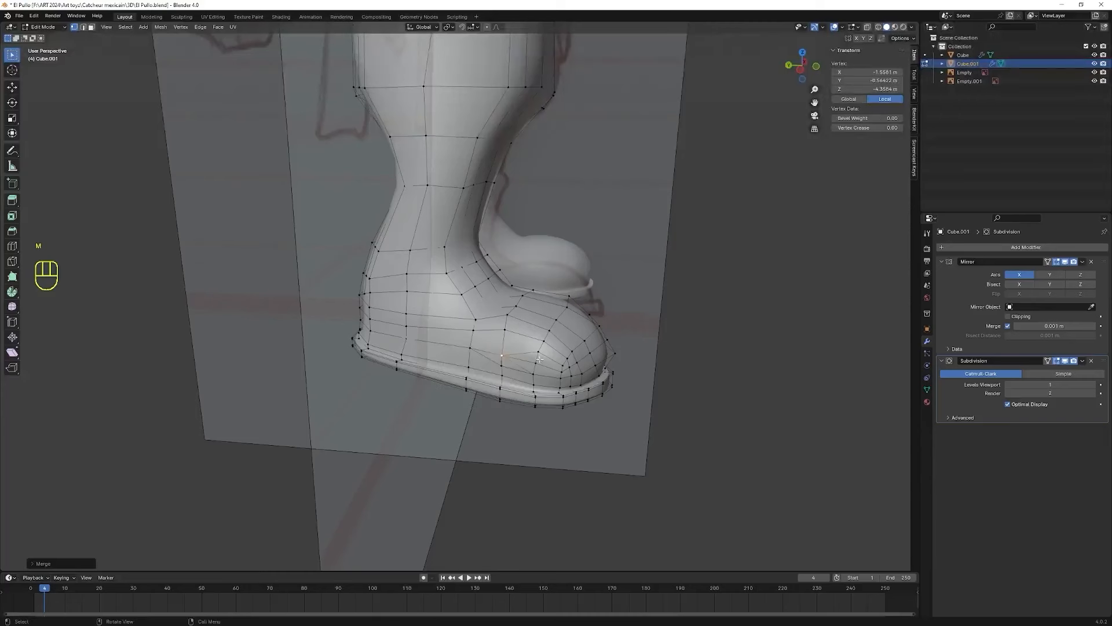
key(ctrl+z)
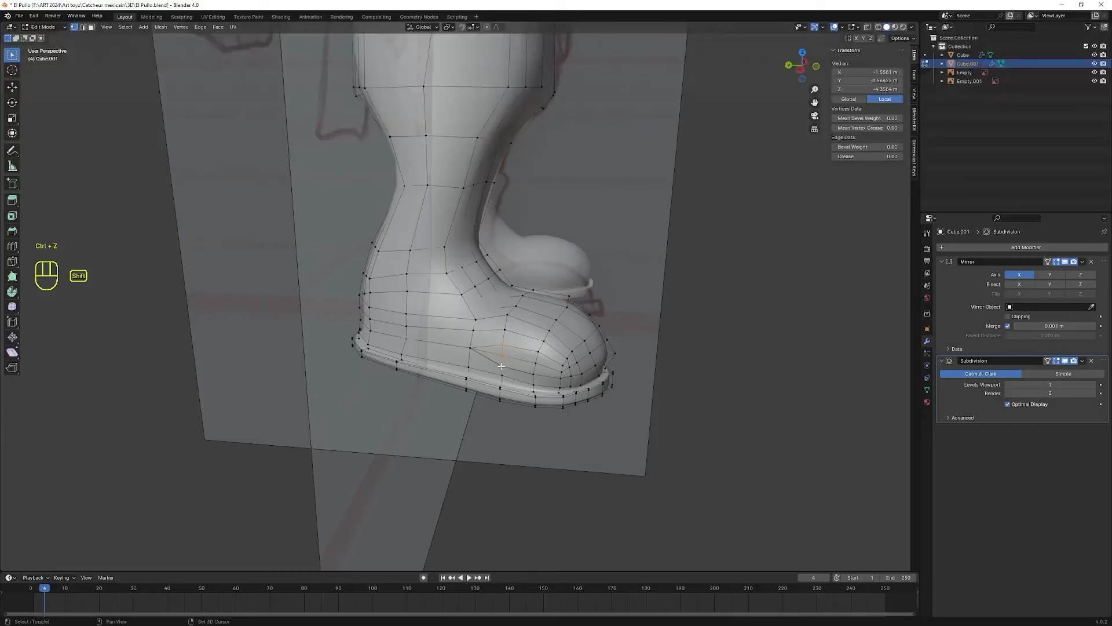
- Merge pairs of neighbouring vertices on the boot's outer side above the sole at their centers
key(m)
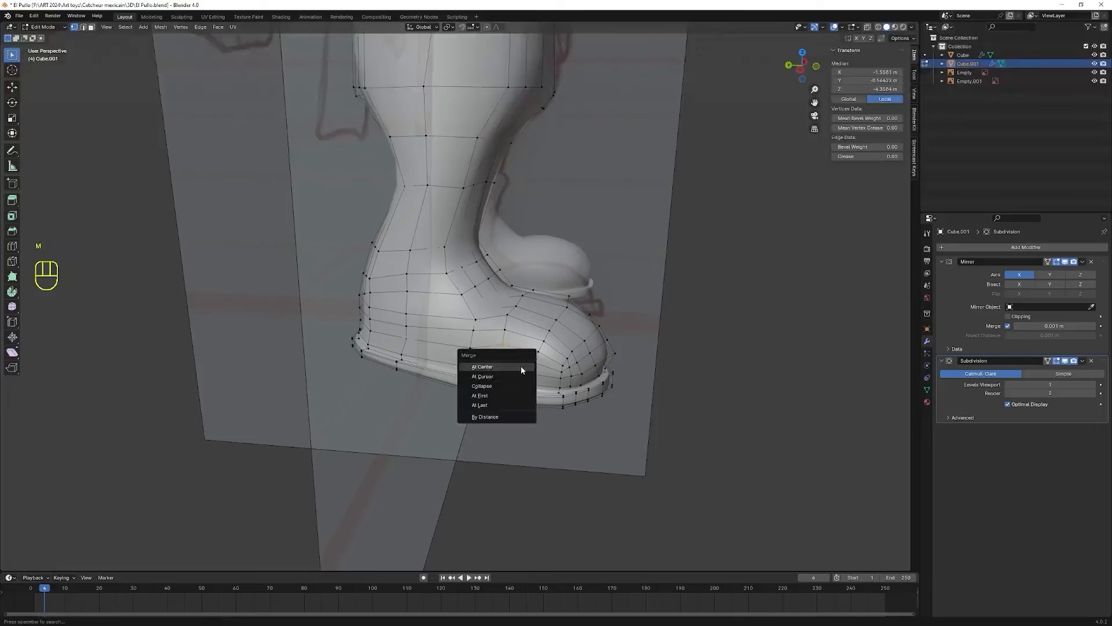
click(521, 367)
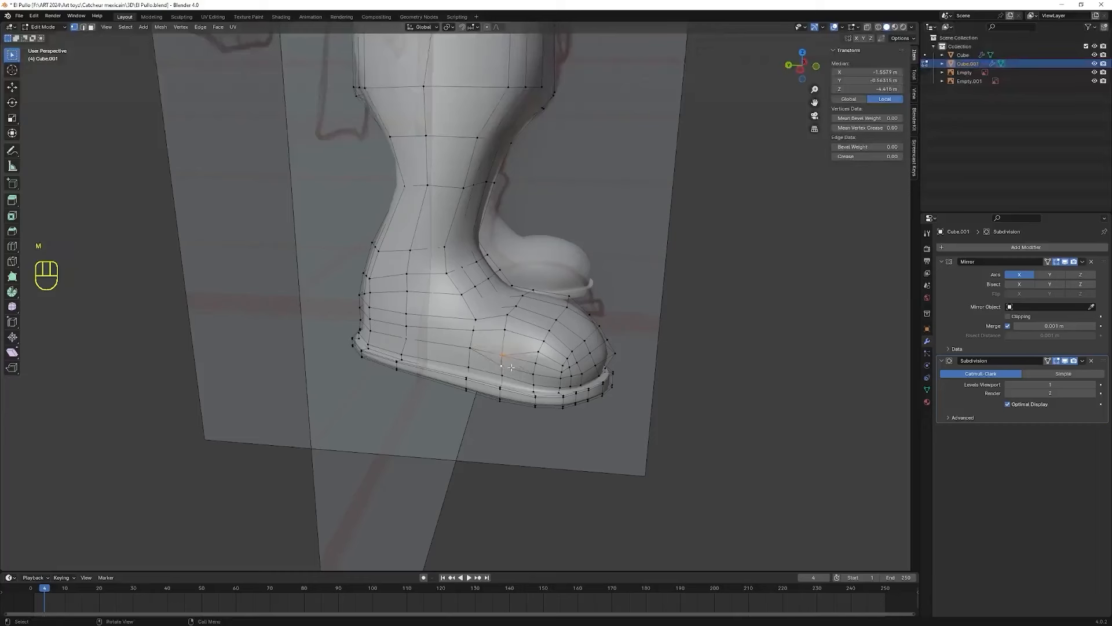
key(m)
click(515, 367)
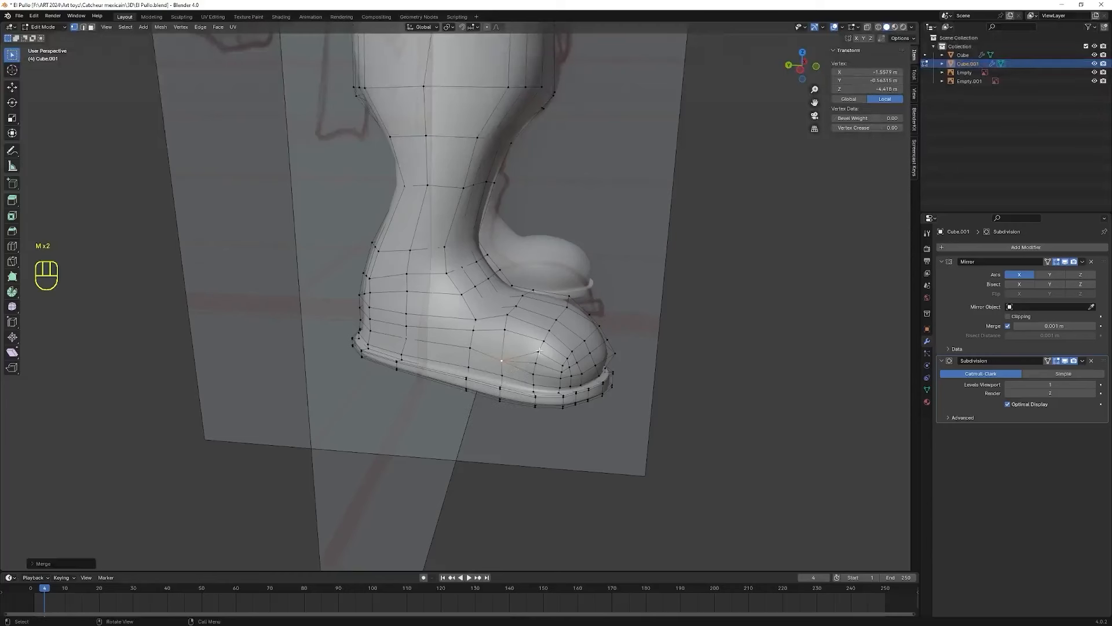
key(m)
click(550, 367)
key(m)
click(561, 381)
- Move a vertex on the boot's outer side along Z and reposition it freely to even out the surface
middle_drag(561, 381, 510, 371)
click(399, 331)
key(g)
key(z)
click(400, 322)
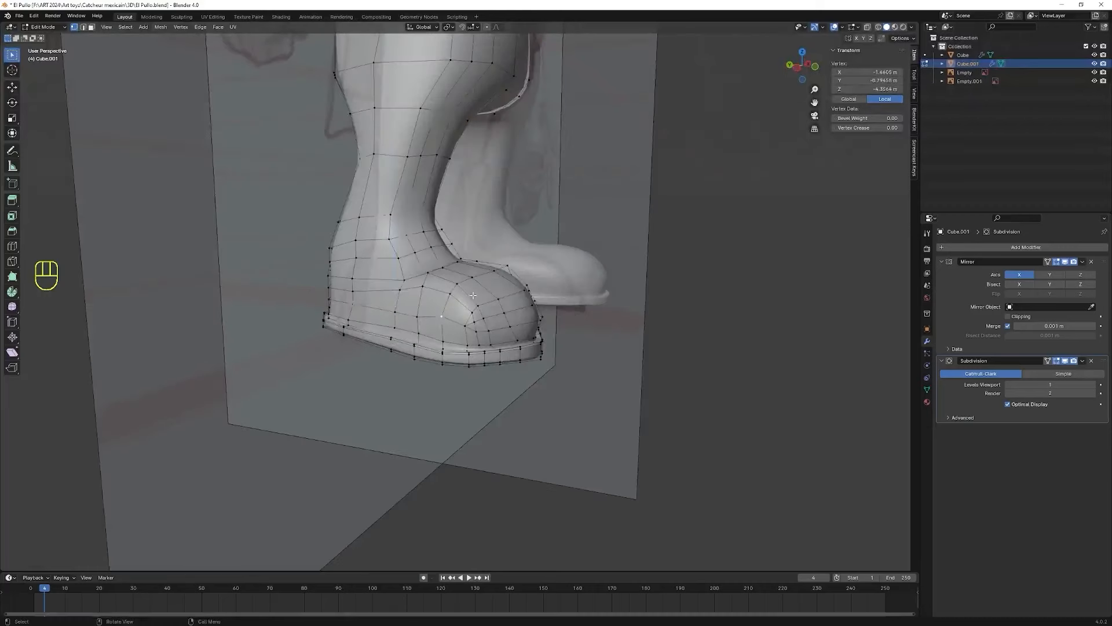
middle_drag(515, 319, 603, 293)
key(g)
click(600, 294)
- Select vertices on the inner side of the boot and move them freely to smooth its surface
middle_drag(476, 316, 255, 318)
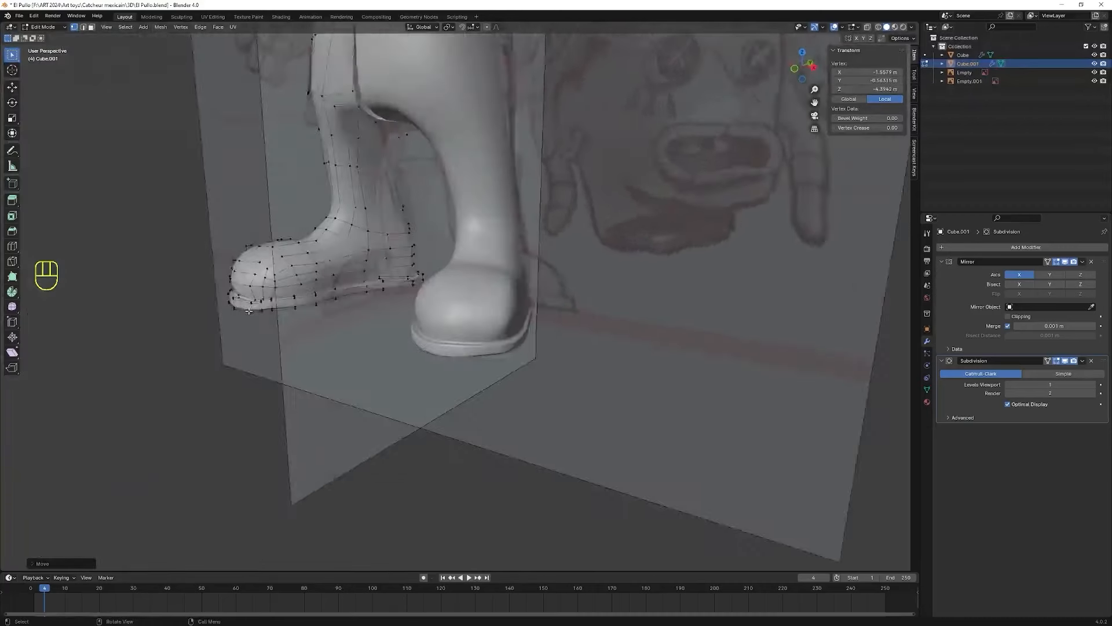
scroll(244, 290, up, 2)
click(153, 242)
middle_drag(153, 242, 234, 272)
shift+click(172, 347)
key(g)
click(182, 353)
- Adjust the selected boot vertices along Y and along Z to refine the shape
middle_drag(374, 276, 553, 336)
scroll(293, 247, down, 2)
key(g)
key(y)
click(296, 247)
key(g)
key(z)
click(296, 252)
- Select another single vertex on the boot and nudge it freely into line with its neighbours
click(588, 369)
key(g)
click(596, 365)
middle_drag(597, 365, 539, 365)
- Select individual vertices on the upper part of the boot and move them along Z to smooth the instep
scroll(539, 365, down, 4)
middle_drag(466, 331, 556, 341)
click(456, 302)
key(g)
key(z)
middle_drag(455, 302, 464, 278)
click(417, 296)
click(400, 288)
key(g)
key(z)
click(435, 286)
- Select the crotch vertices at the center line and move them along X toward the mirror plane
scroll(463, 278, down, 1)
shift+middle_drag(464, 278, 484, 390)
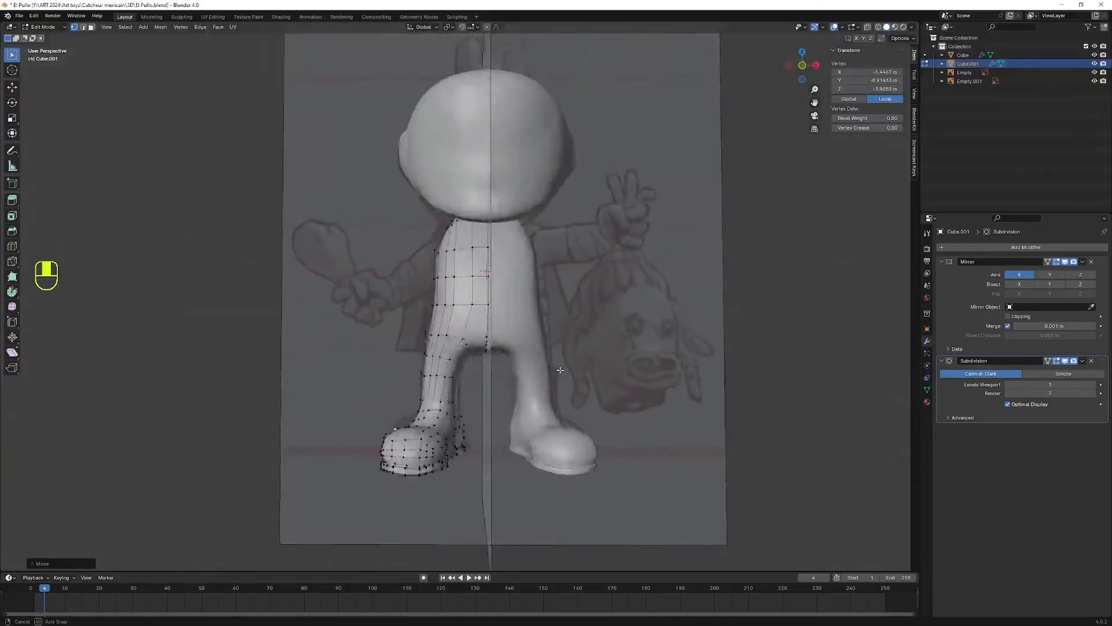
scroll(487, 383, up, 2)
drag(485, 366, 521, 411)
key(KP_1)
scroll(584, 397, up, 4)
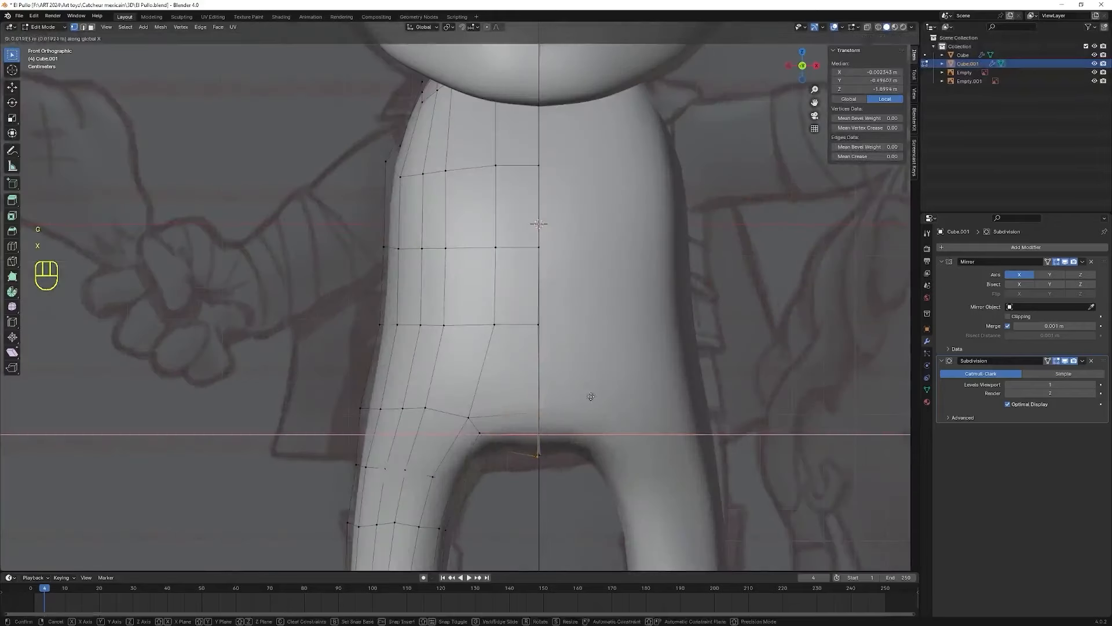
key(g)
click(679, 445)
- Box-select the vertices under the crotch at the center line and move them along Z
scroll(679, 445, down, 4)
drag(485, 383, 512, 370)
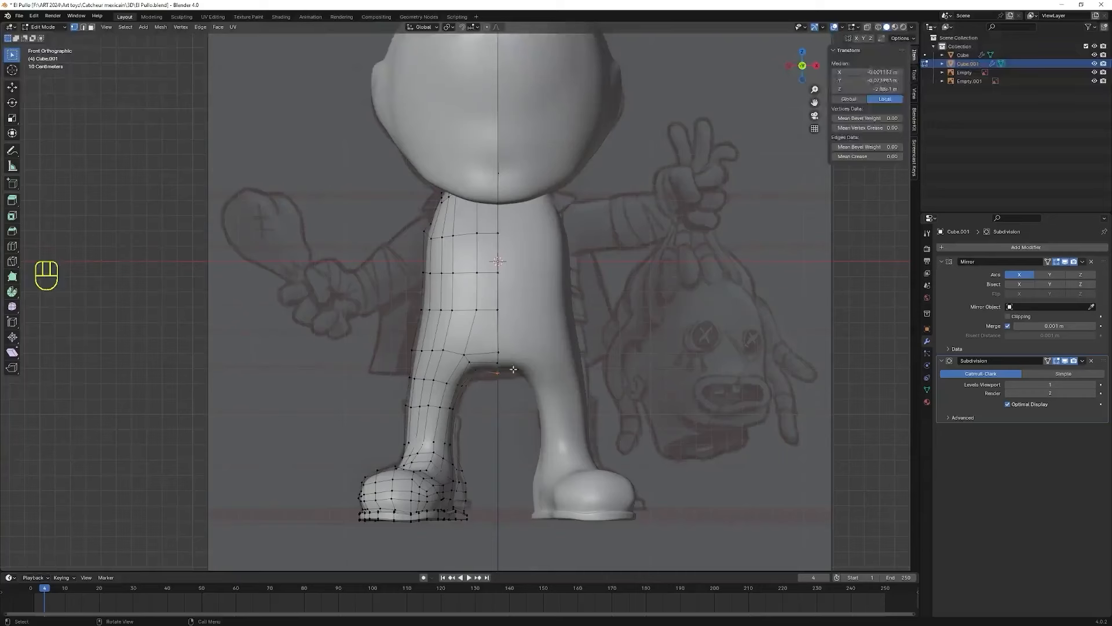
key(h)
key(ctrl+z)
key(g)
key(z)
click(514, 369)
- Return to Object Mode, select the front reference image, and save the file
scroll(498, 427, down, 1)
middle_drag(499, 427, 564, 437)
key(Tab)
click(657, 443)
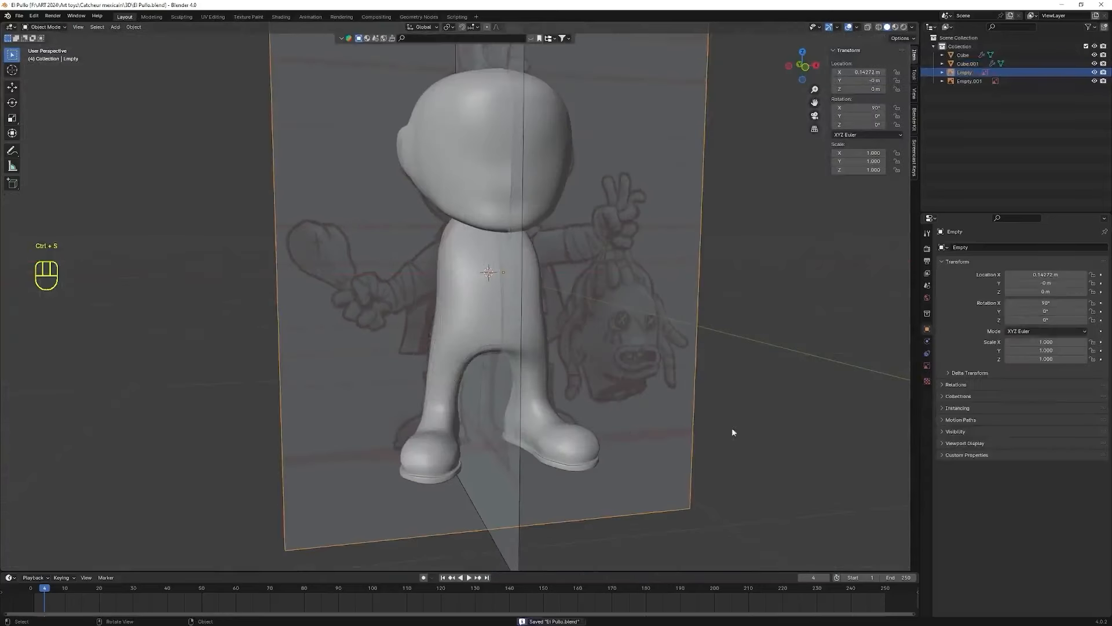